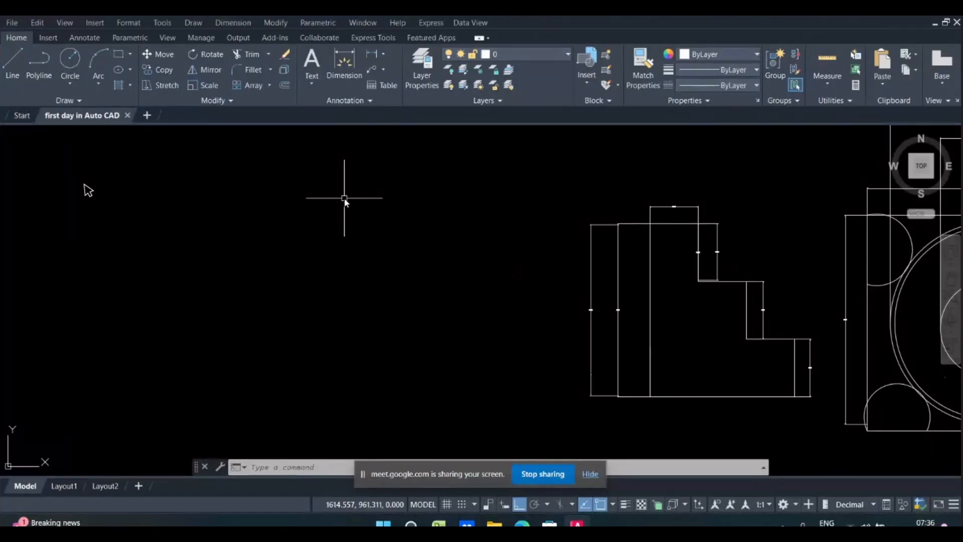
Step: Close the "first day in Auto CAD" drawing, open the recent drawing "7.30 am", and hide the screen-sharing notice
{"action": "left_click", "coordinate": [128, 116]}
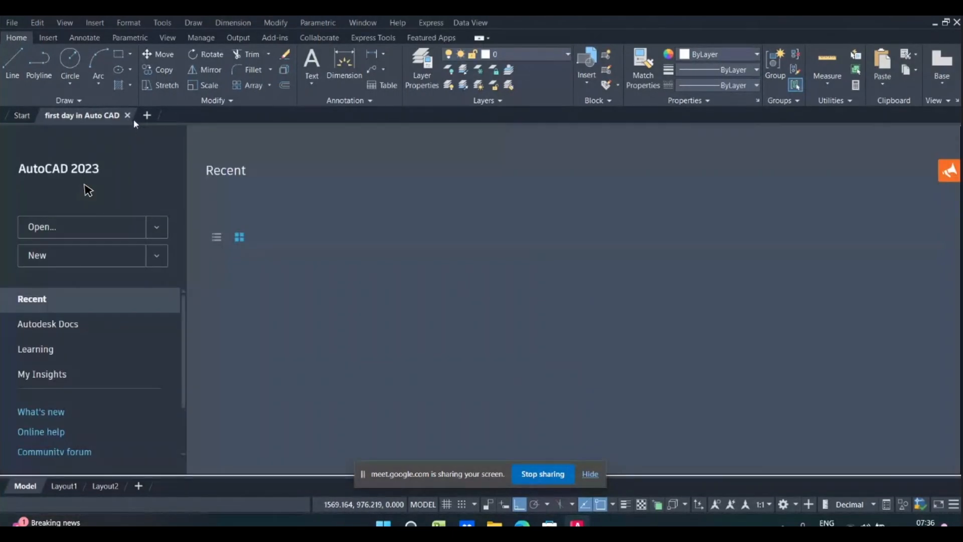
{"action": "scroll", "coordinate": [347, 308], "scroll_direction": "down", "scroll_amount": 3}
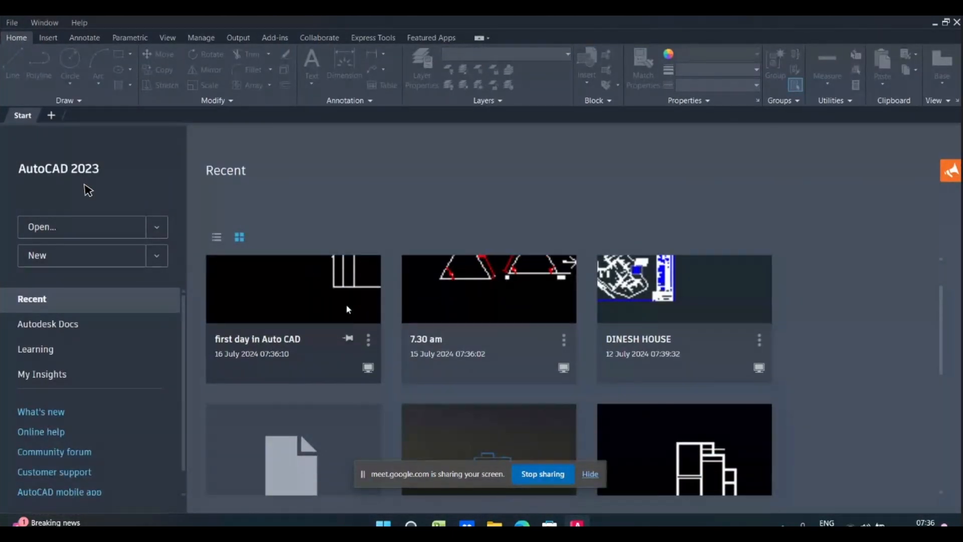
{"action": "scroll", "coordinate": [346, 307], "scroll_direction": "up", "scroll_amount": 3}
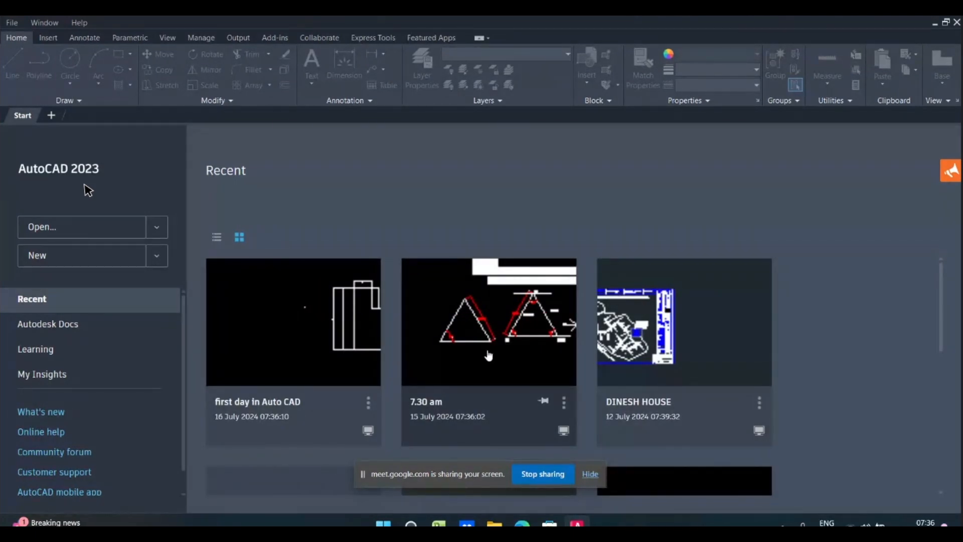
{"action": "left_click", "coordinate": [450, 318]}
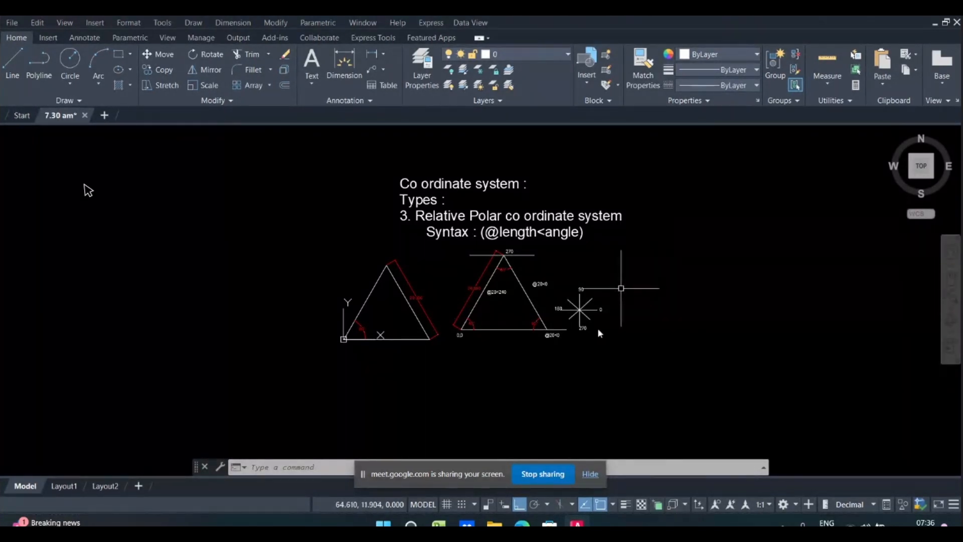
{"action": "left_click", "coordinate": [590, 475]}
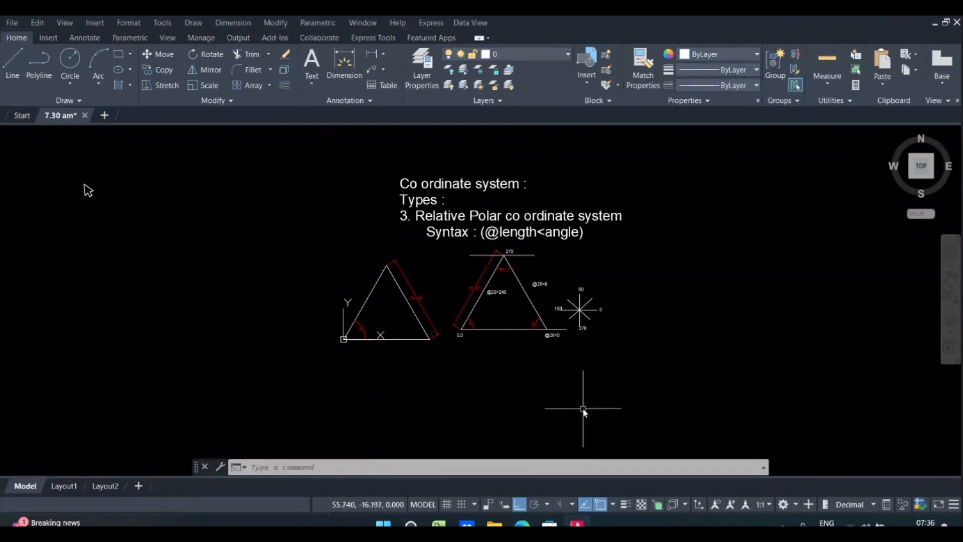
Step: Erase both triangles with their dimensions and coordinate labels, keeping the heading text and the angle compass
{"action": "scroll", "coordinate": [419, 261], "scroll_direction": "up", "scroll_amount": 2}
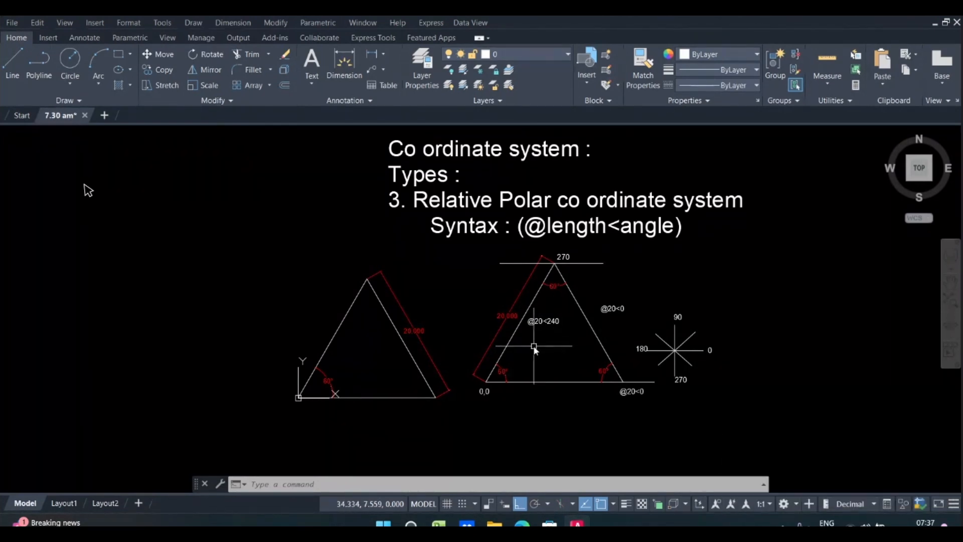
{"action": "middle_click_drag", "start_coordinate": [544, 354], "coordinate": [571, 353]}
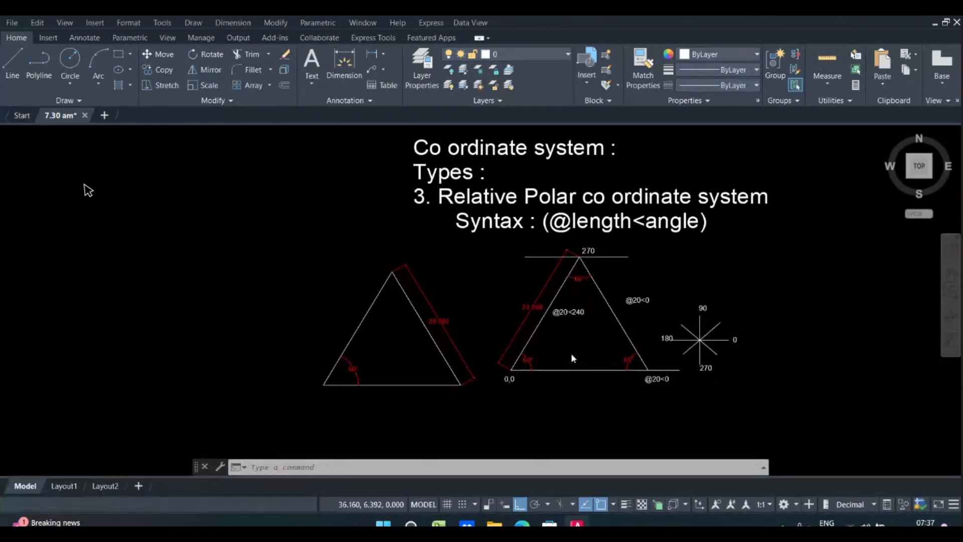
{"action": "scroll", "coordinate": [567, 353], "scroll_direction": "up", "scroll_amount": 2}
{"action": "scroll", "coordinate": [567, 351], "scroll_direction": "down", "scroll_amount": 1}
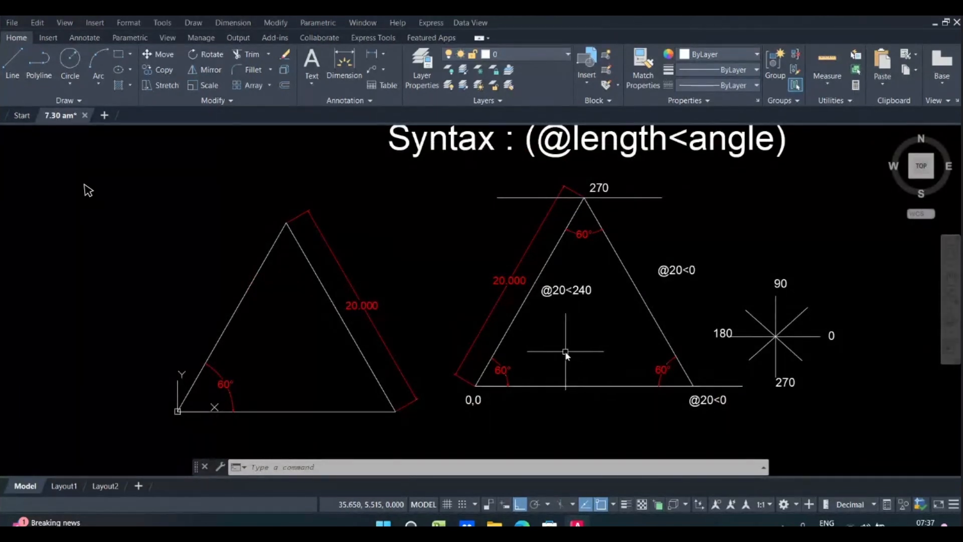
{"action": "left_click", "coordinate": [692, 172]}
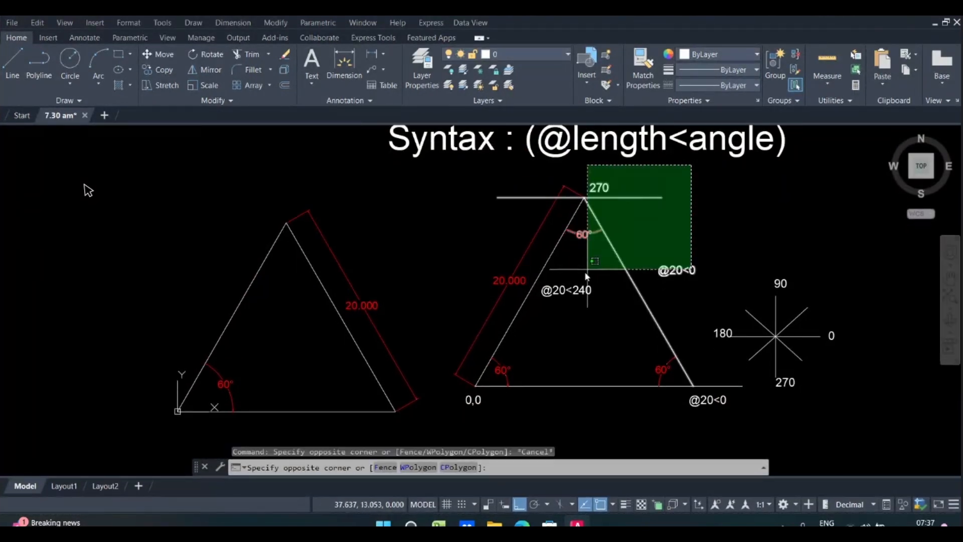
{"action": "left_click", "coordinate": [410, 422]}
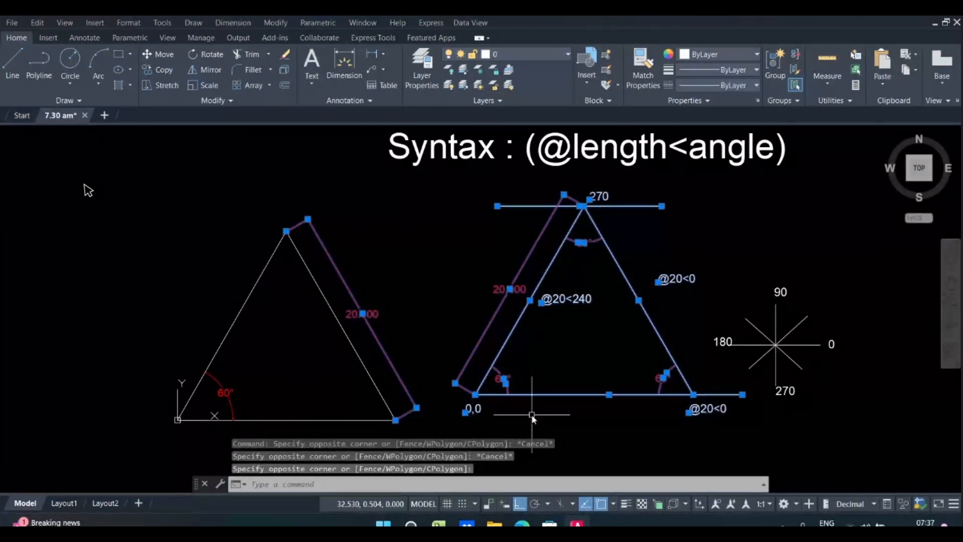
{"action": "left_click", "coordinate": [395, 212]}
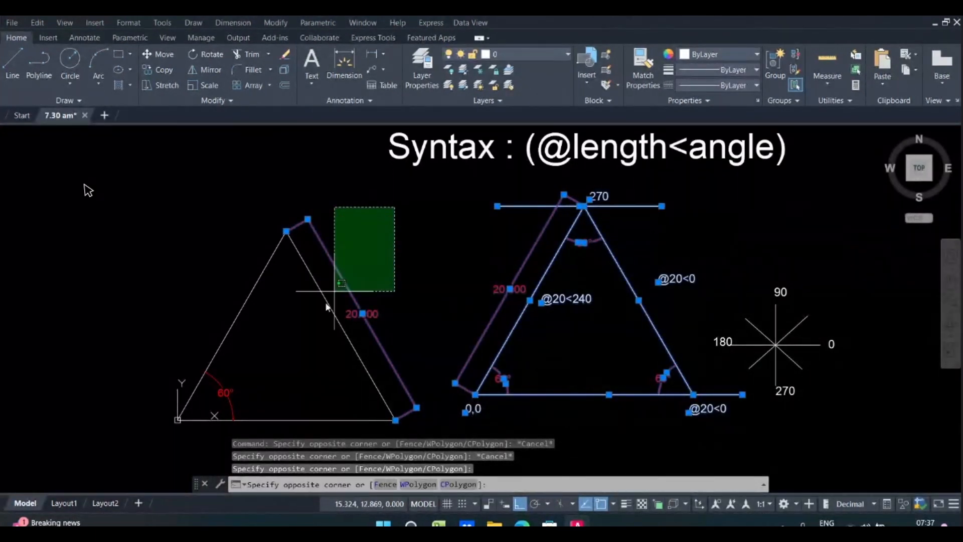
{"action": "left_click", "coordinate": [169, 423]}
{"action": "key", "text": "Delete"}
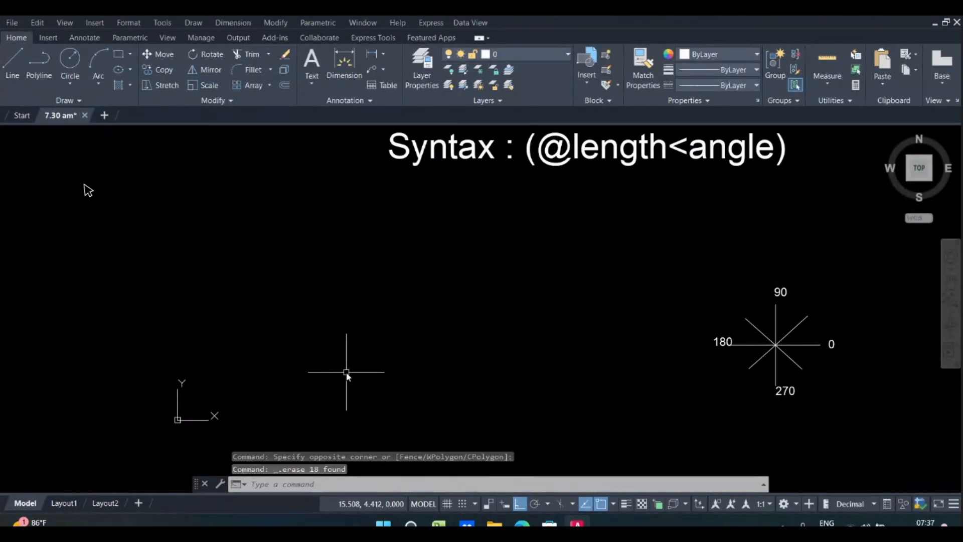
{"action": "key", "text": "Return"}
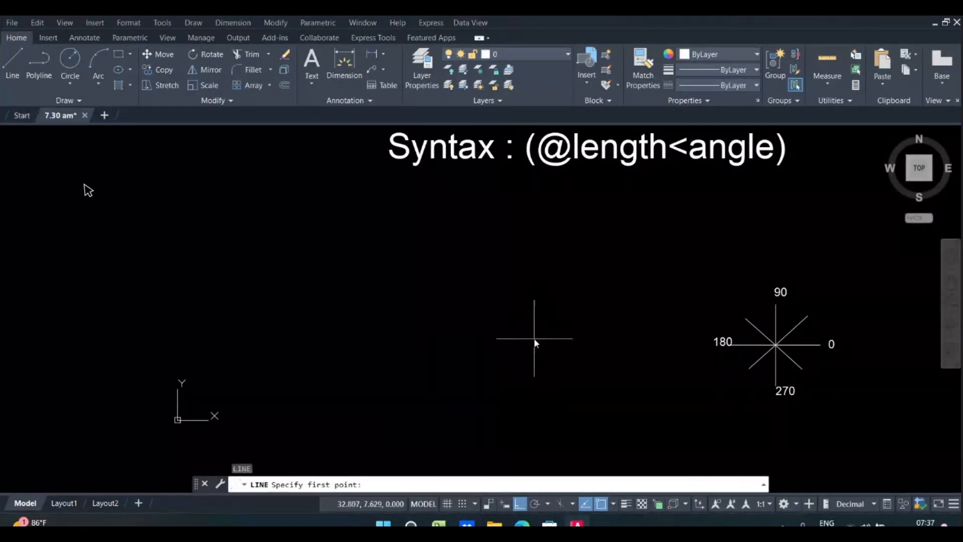
{"action": "left_click", "coordinate": [499, 402]}
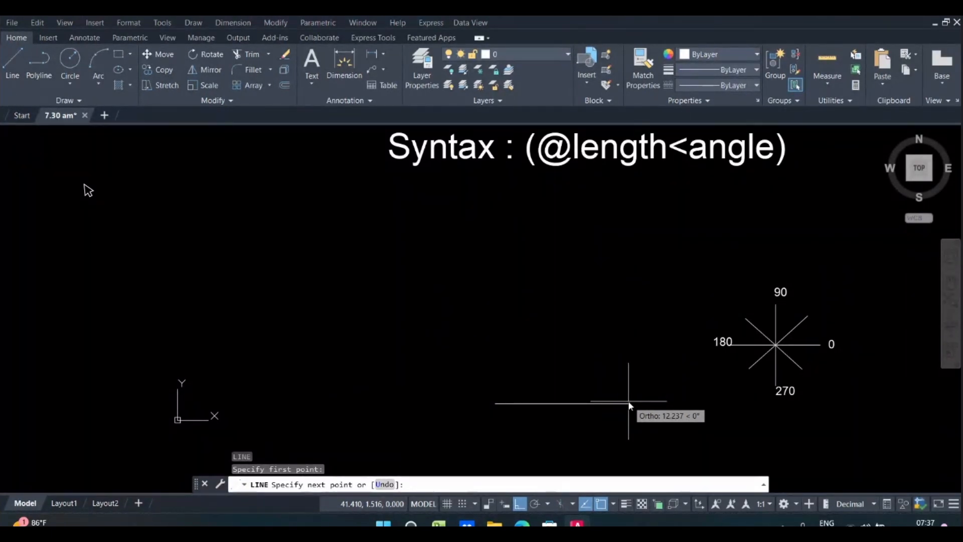
{"action": "type", "text": "5"}
{"action": "key", "text": "Return"}
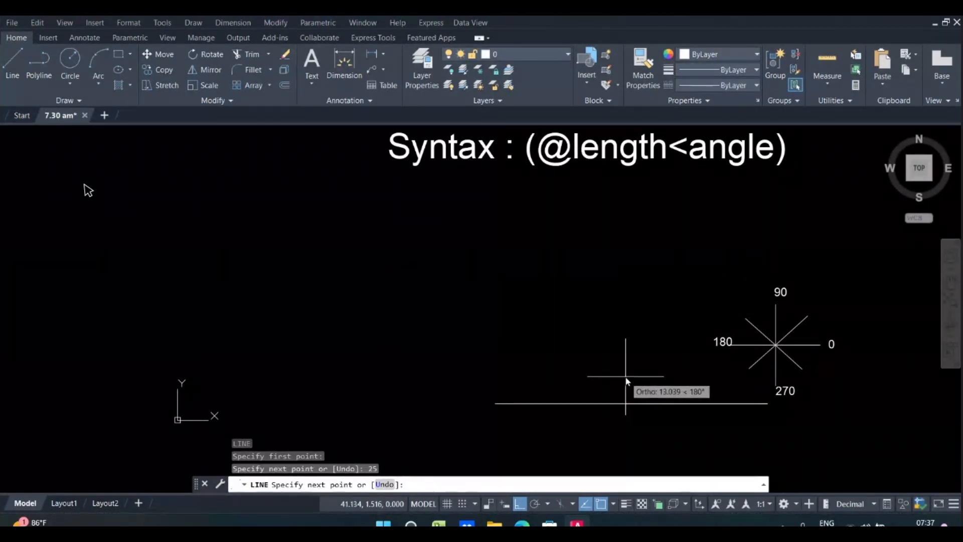
{"action": "key", "text": "ctrl+z"}
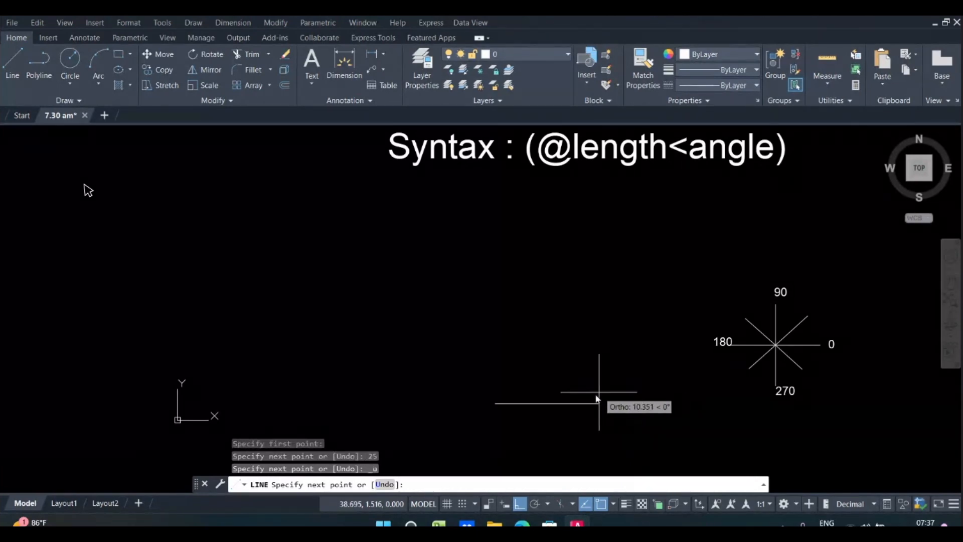
{"action": "key", "text": "Escape"}
Step: Draw a horizontal 20-unit base line below the syntax text, starting at its left end, and continue 5 units up from its right end
{"action": "key", "text": "Return"}
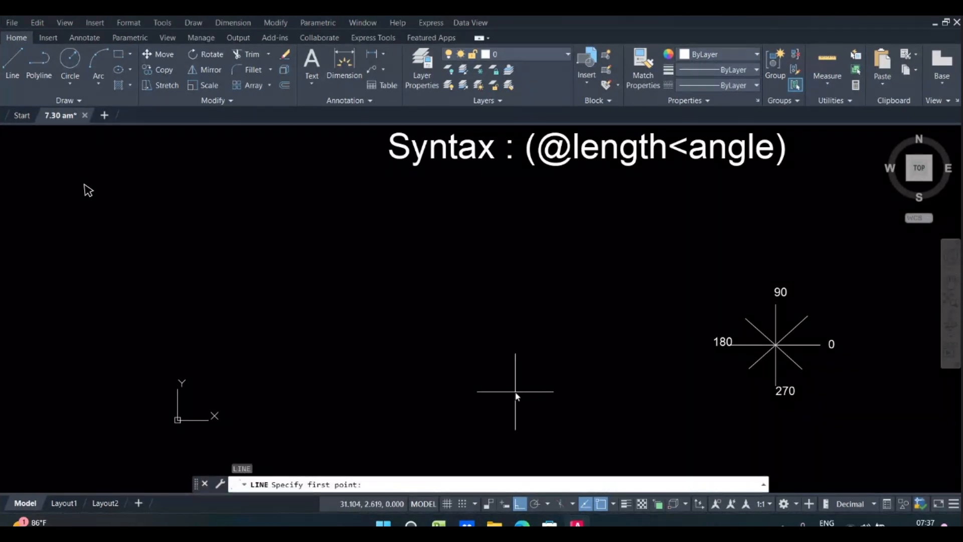
{"action": "left_click", "coordinate": [515, 390]}
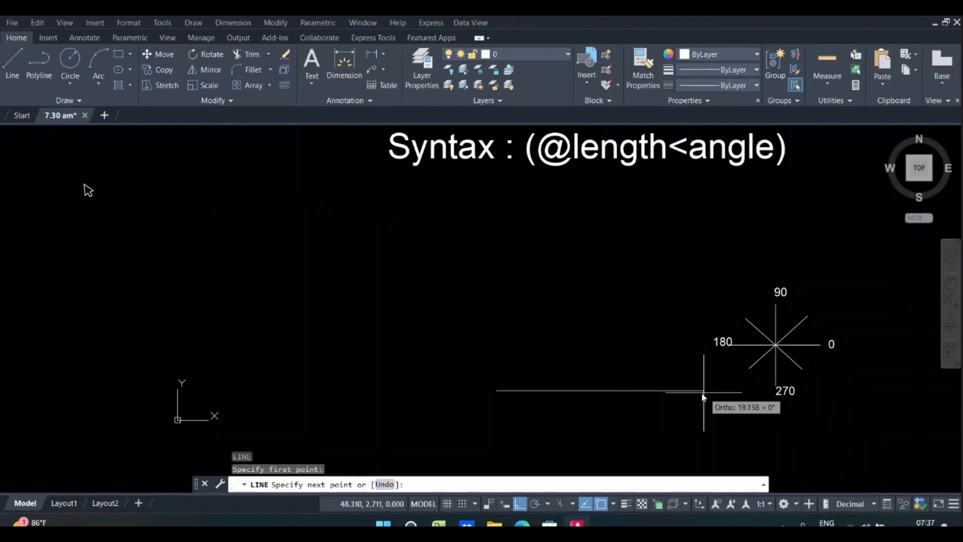
{"action": "type", "text": "20"}
{"action": "key", "text": "Return"}
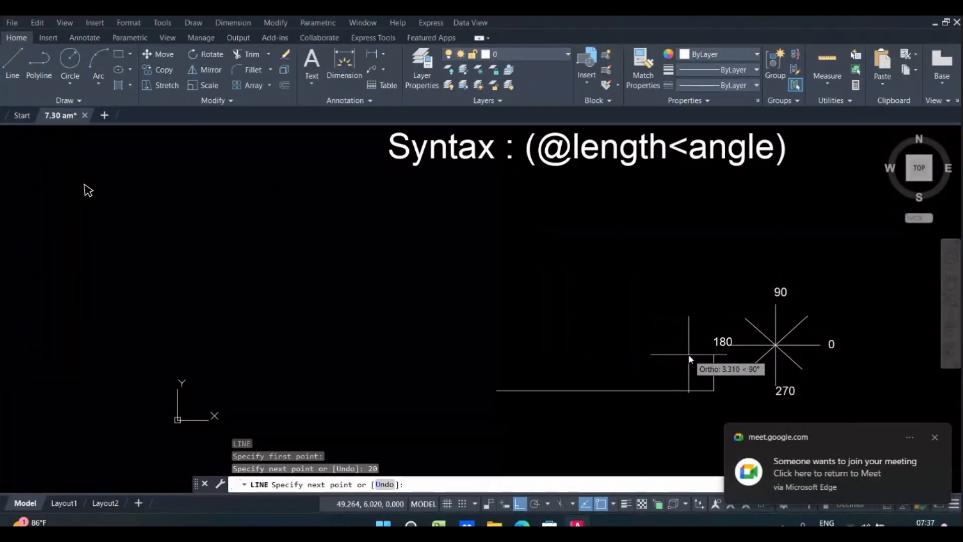
{"action": "type", "text": "5"}
{"action": "key", "text": "Return"}
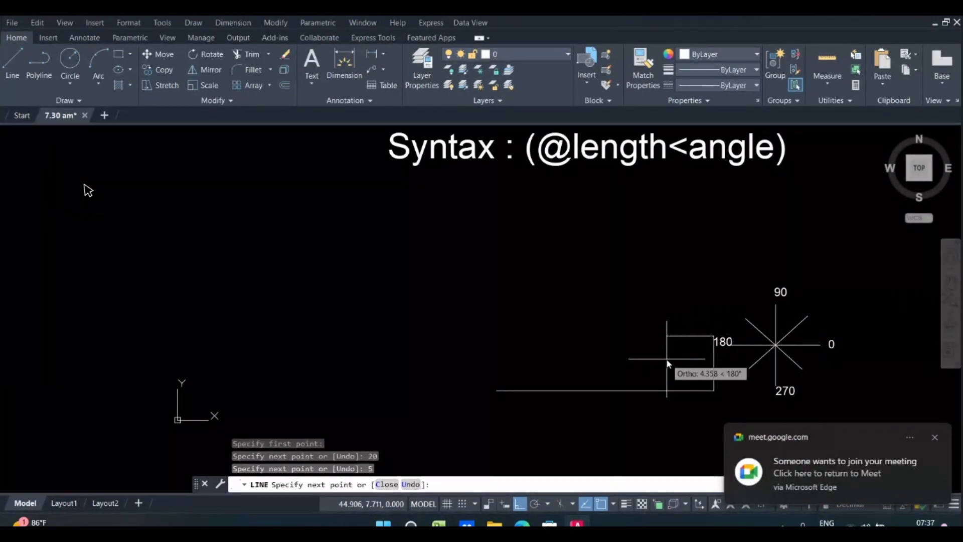
Step: Continue the stepped outline 4 units left, 5 up, 4 left, 5 up, and 4 left across the top
{"action": "type", "text": "4"}
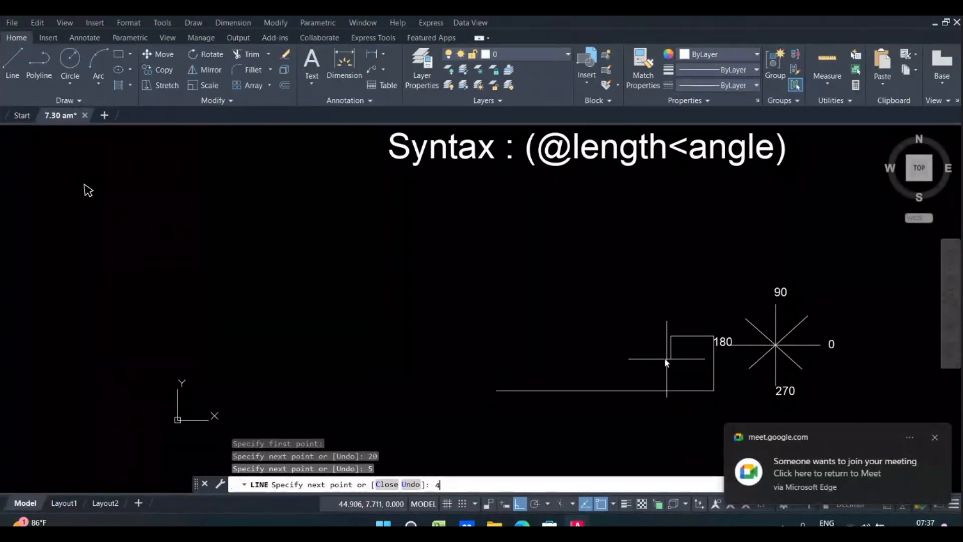
{"action": "key", "text": "Return"}
{"action": "type", "text": "5"}
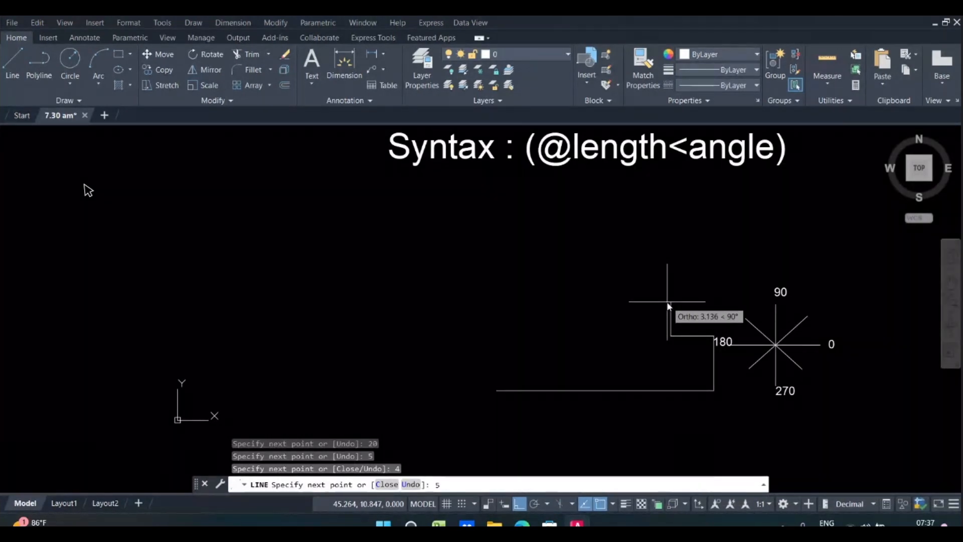
{"action": "key", "text": "Return"}
{"action": "type", "text": "4"}
{"action": "key", "text": "Return"}
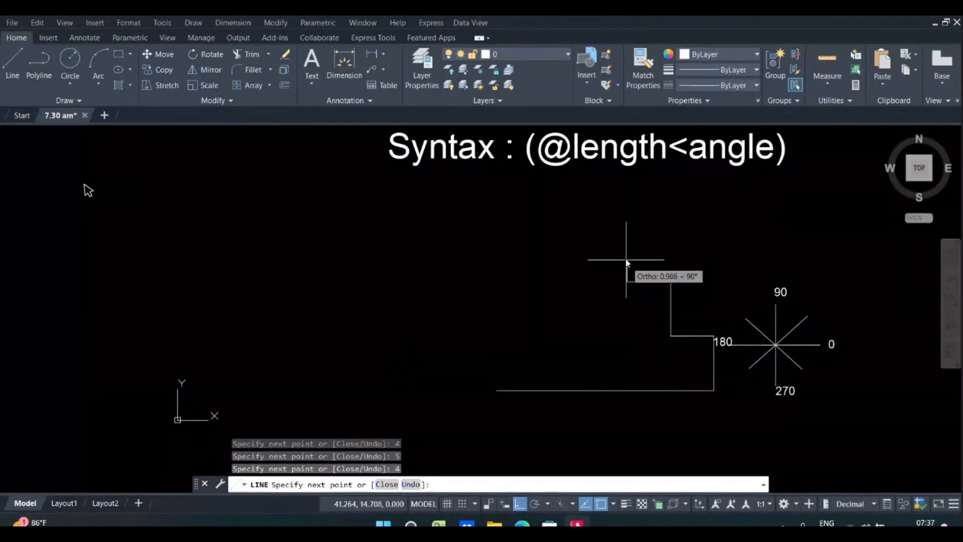
{"action": "type", "text": "5"}
{"action": "key", "text": "Return"}
{"action": "type", "text": "4"}
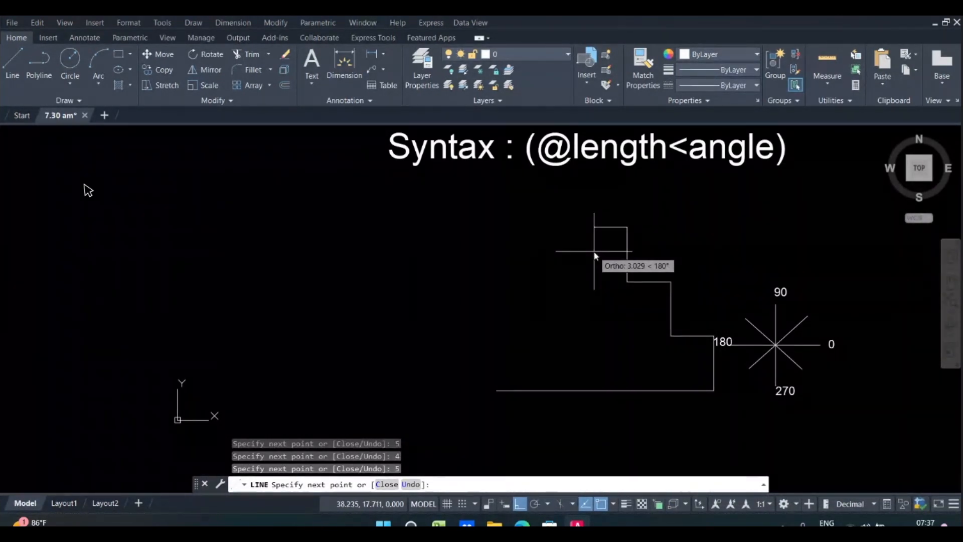
{"action": "key", "text": "Return"}
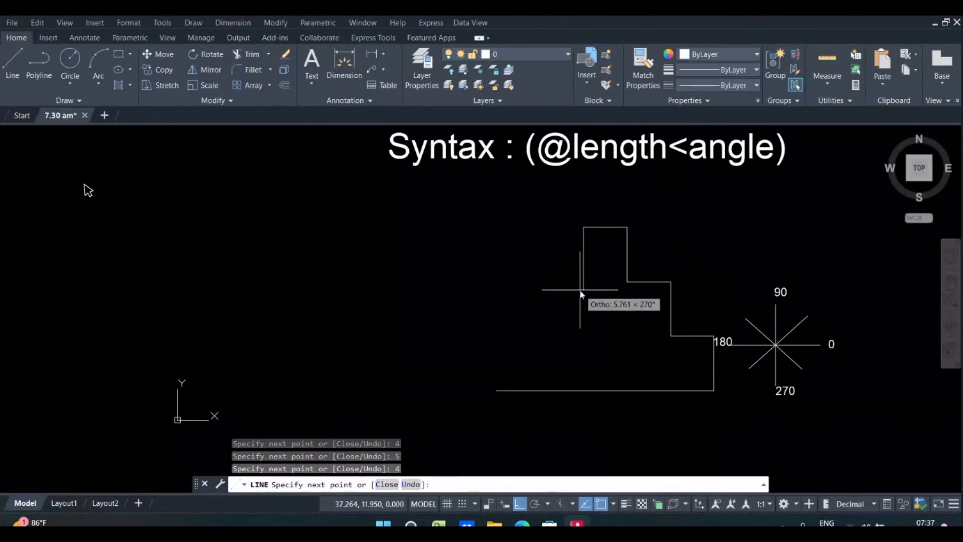
Step: Continue the outline down the left side with 5 units down, 4 left, 5 down, 4 left, and close it to the starting point
{"action": "type", "text": "5"}
{"action": "key", "text": "Return"}
{"action": "type", "text": "4"}
{"action": "key", "text": "Return"}
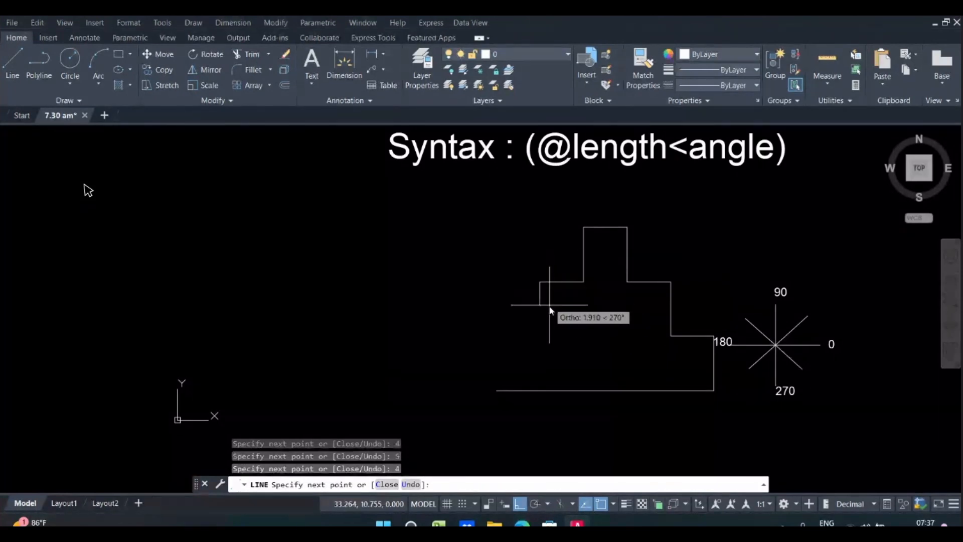
{"action": "type", "text": "5"}
{"action": "key", "text": "Return"}
{"action": "key", "text": "Return"}
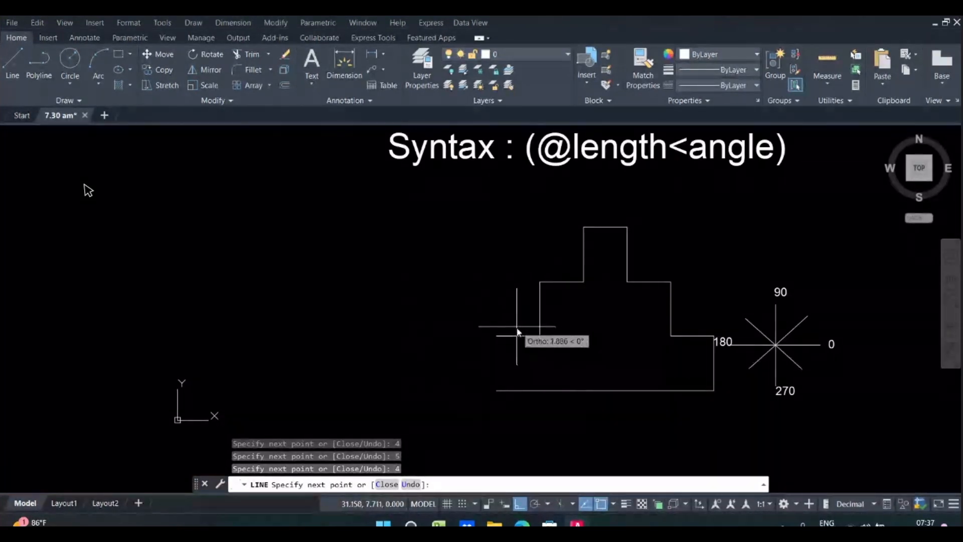
{"action": "type", "text": "c"}
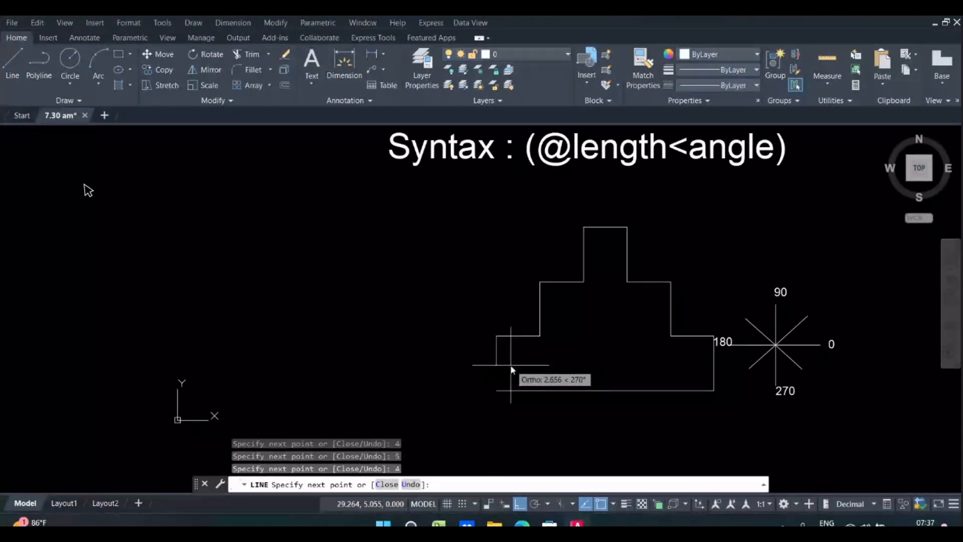
{"action": "key", "text": "Return"}
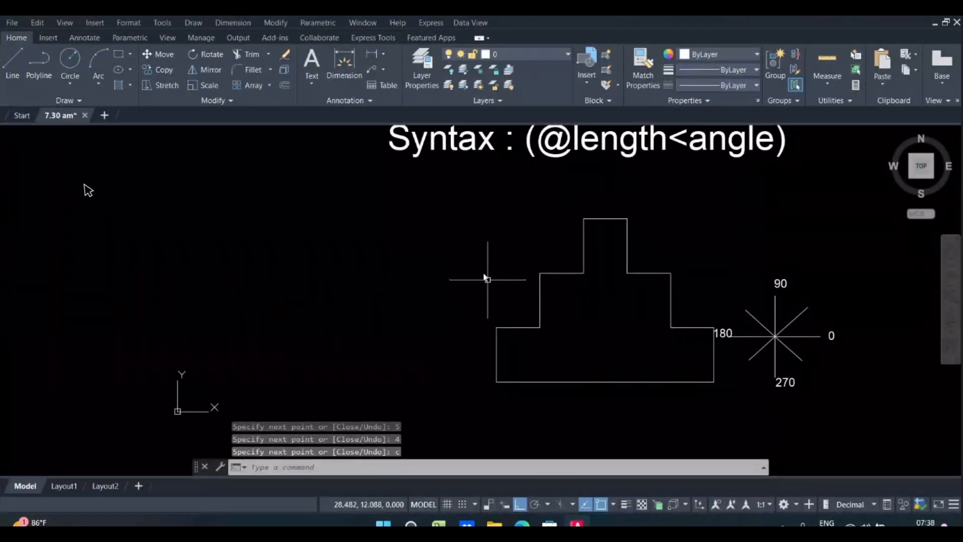
Step: Add a linear dimension to the stepped shape's base, placed just below the bottom line
{"action": "left_click", "coordinate": [369, 55]}
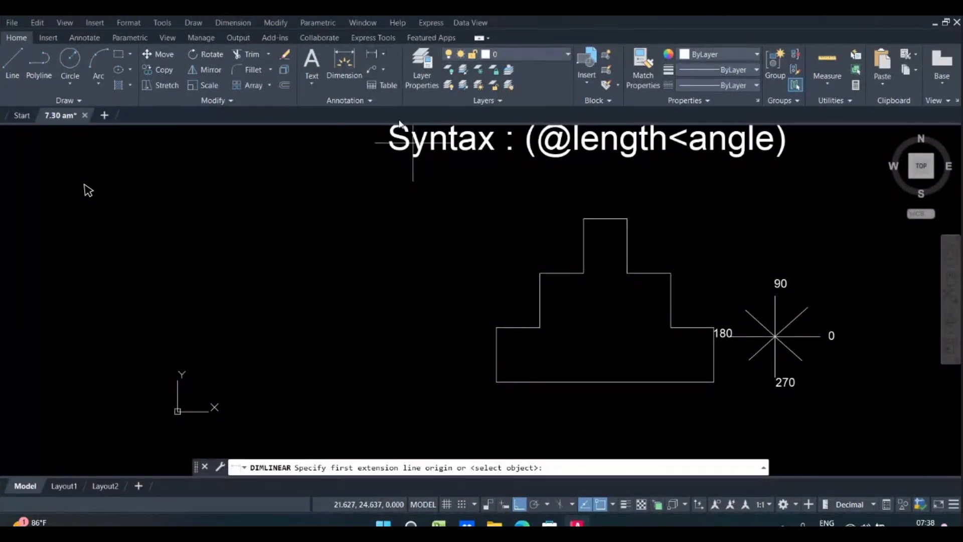
{"action": "left_click", "coordinate": [496, 382]}
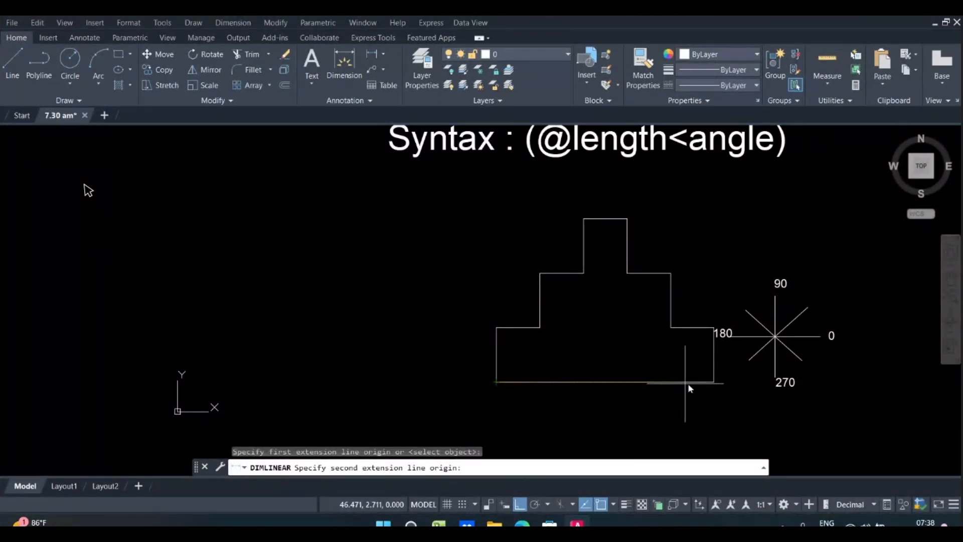
{"action": "left_click", "coordinate": [713, 382]}
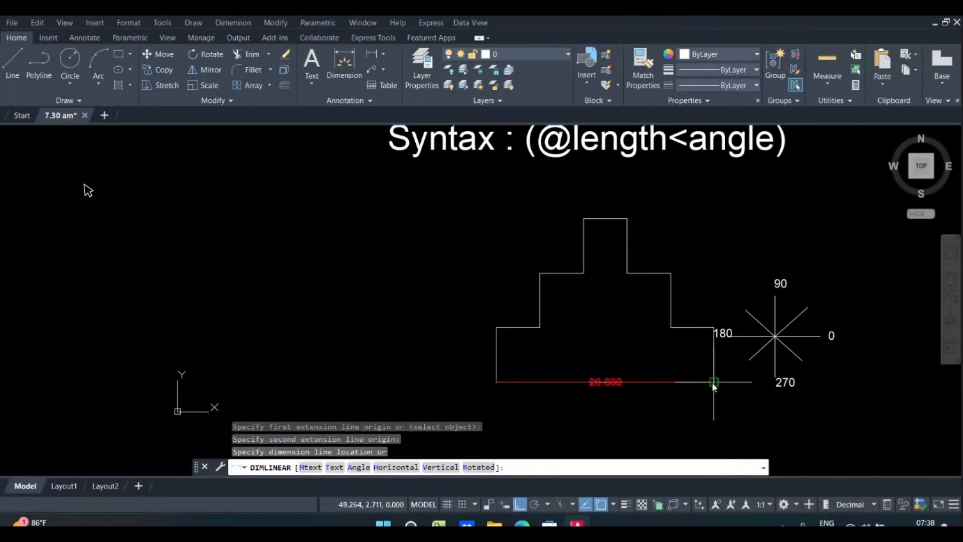
{"action": "left_click", "coordinate": [680, 398]}
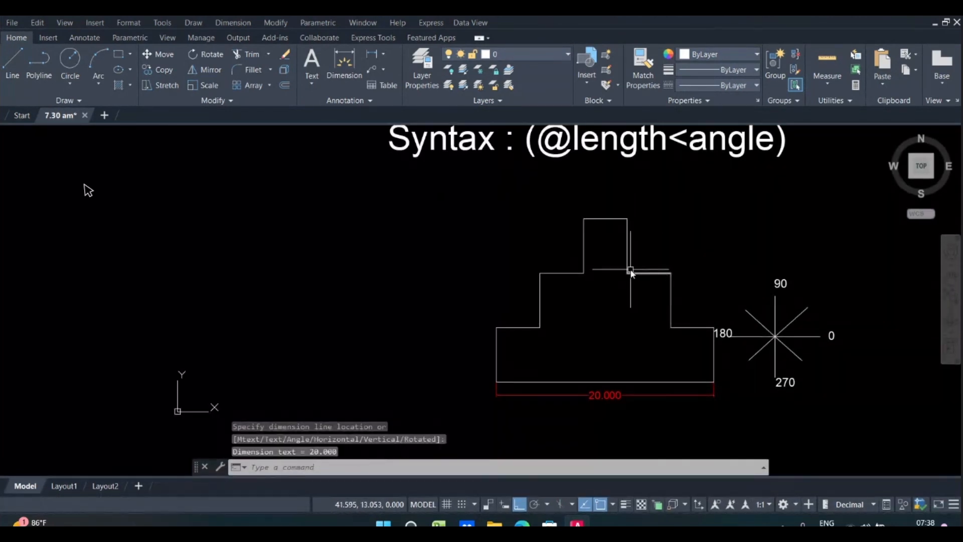
Step: Add a vertical linear dimension to the middle tier's left edge, placed just outside the shape
{"action": "key", "text": "Return"}
{"action": "left_click", "coordinate": [539, 327]}
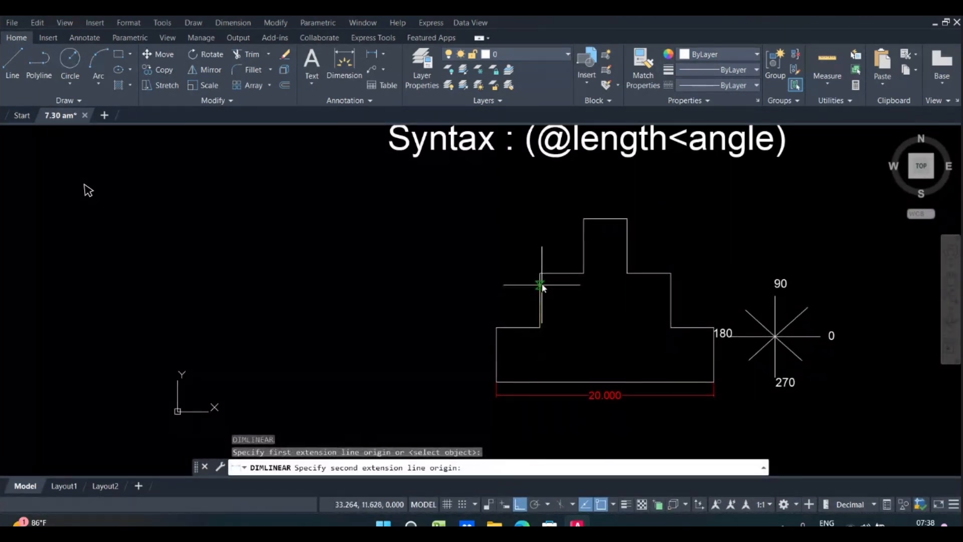
{"action": "left_click", "coordinate": [540, 273]}
{"action": "left_click", "coordinate": [522, 291]}
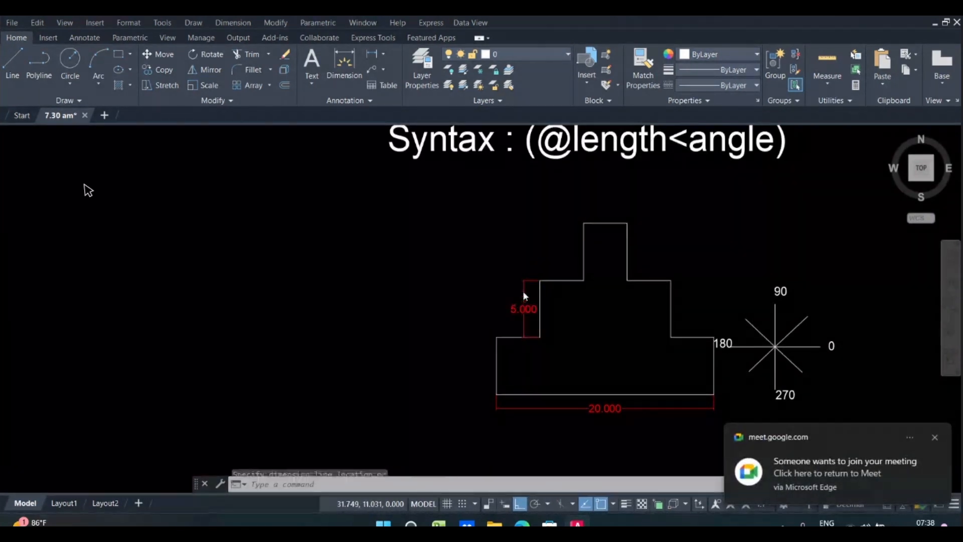
Step: Add a horizontal linear dimension to the middle tier's right ledge, placed just above the line
{"action": "key", "text": "Return"}
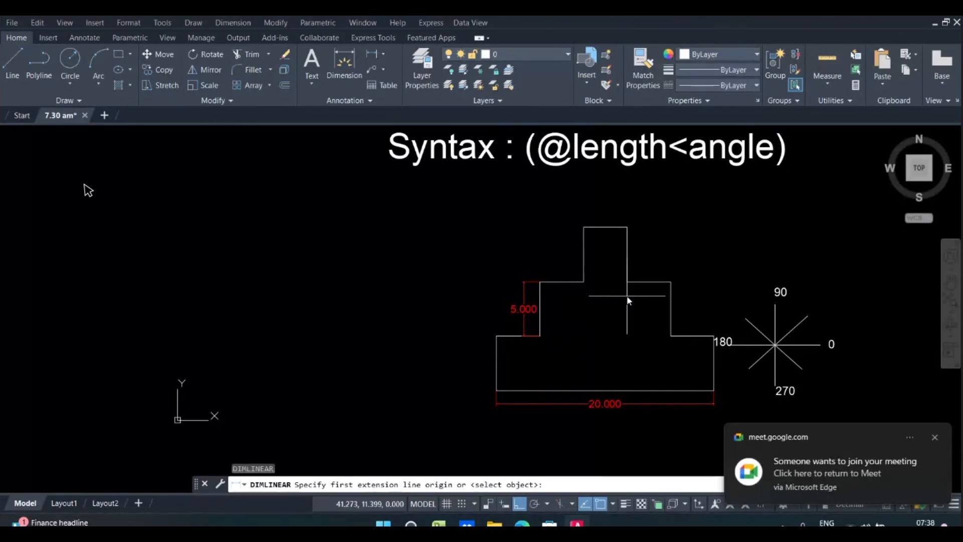
{"action": "left_click", "coordinate": [627, 282]}
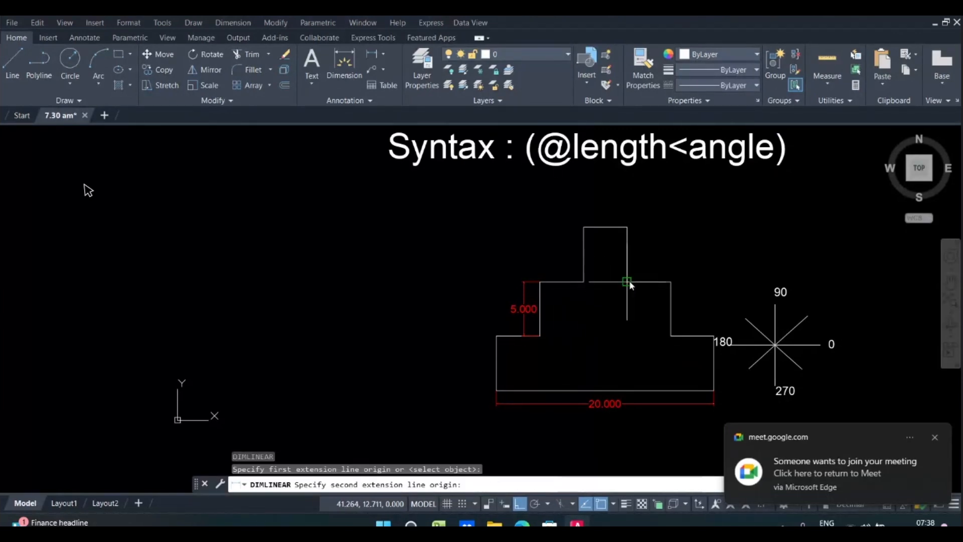
{"action": "left_click", "coordinate": [670, 282]}
{"action": "left_click", "coordinate": [658, 267]}
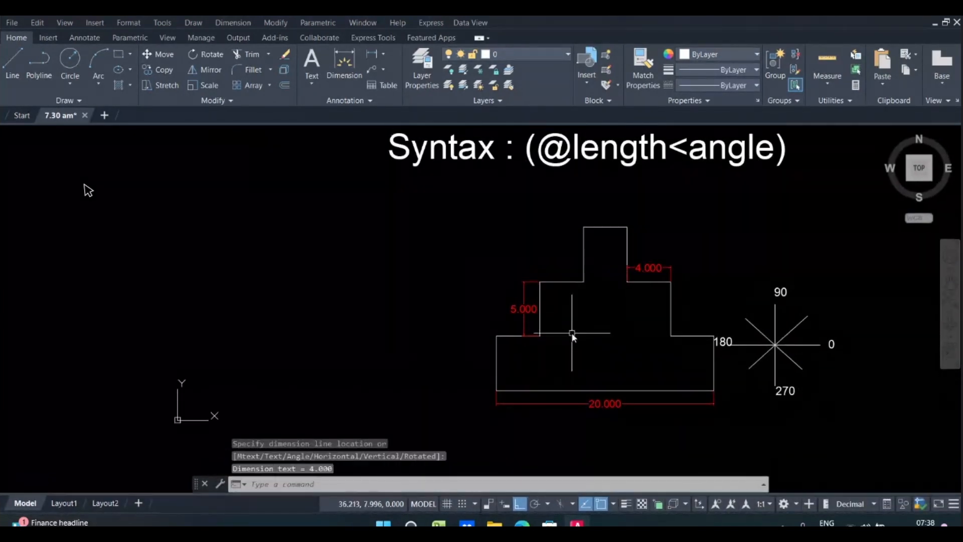
{"action": "scroll", "coordinate": [572, 333], "scroll_direction": "up", "scroll_amount": 2}
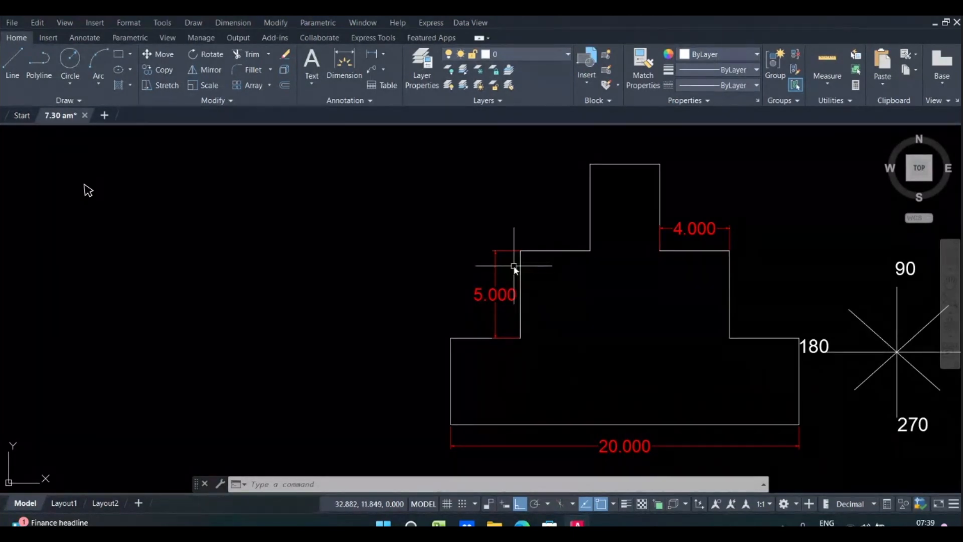
{"action": "scroll", "coordinate": [494, 347], "scroll_direction": "down", "scroll_amount": 2}
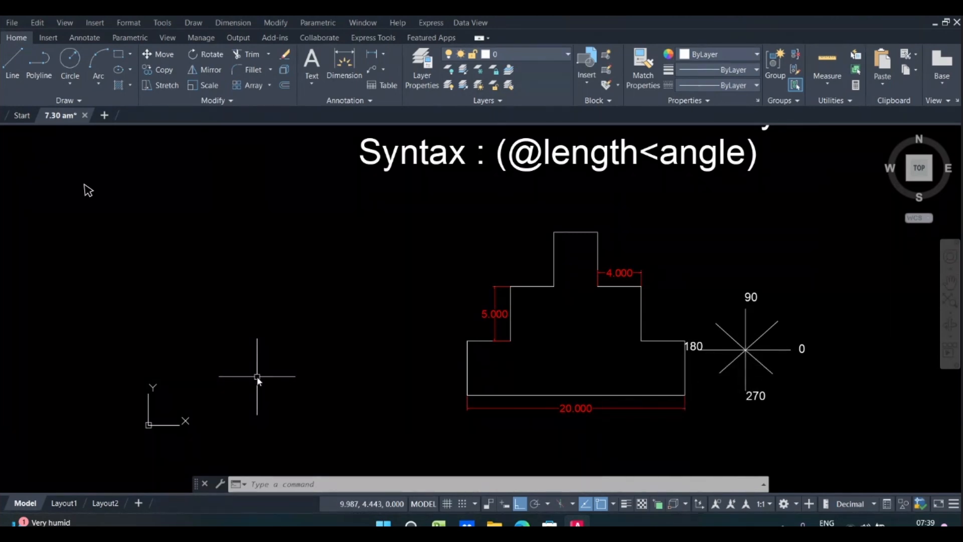
{"action": "type", "text": "l"}
{"action": "key", "text": "Return"}
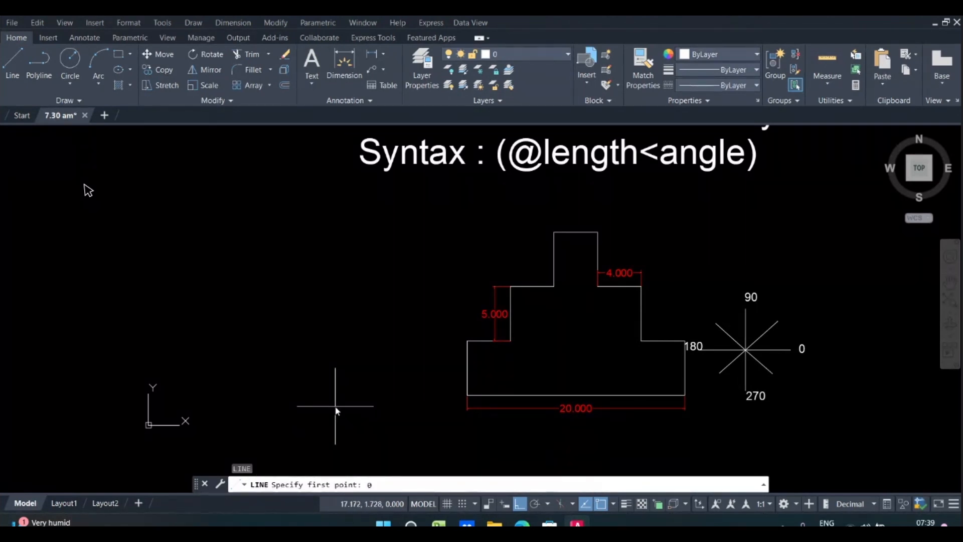
{"action": "type", "text": "0,0"}
{"action": "key", "text": "Return"}
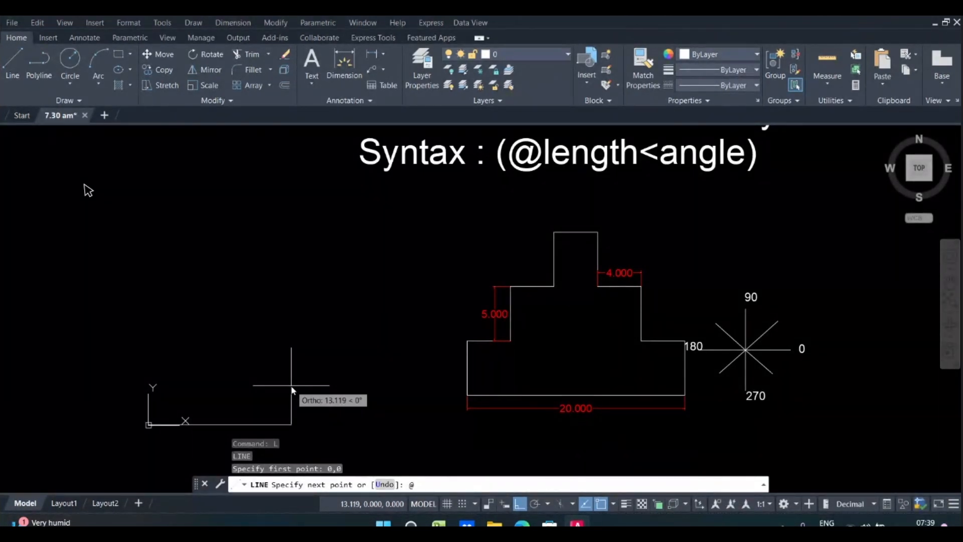
{"action": "type", "text": "20"}
{"action": "type", "text": "0"}
{"action": "key", "text": "Return"}
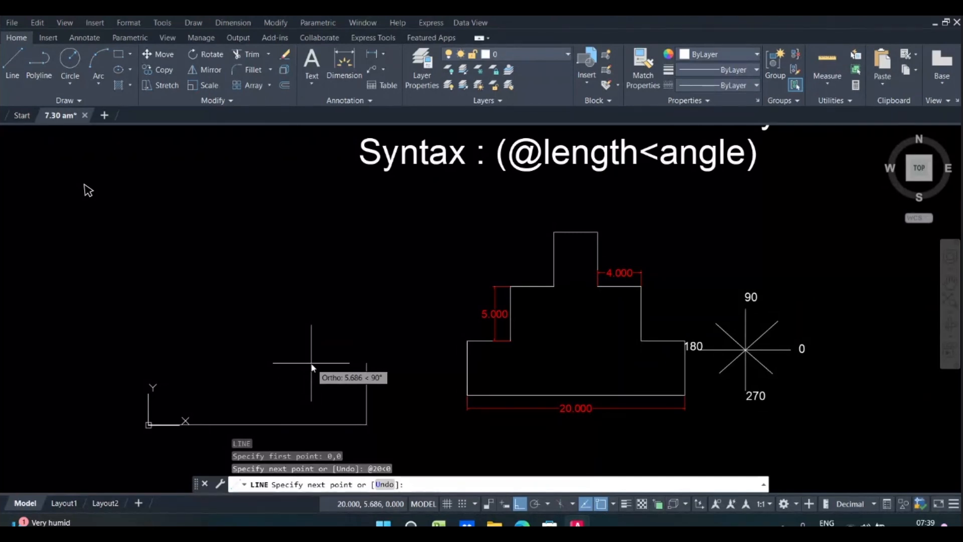
Step: Draw the bottom tier's right edge and ledge with @5<90 and @4<180
{"action": "type", "text": "5<90"}
{"action": "key", "text": "Return"}
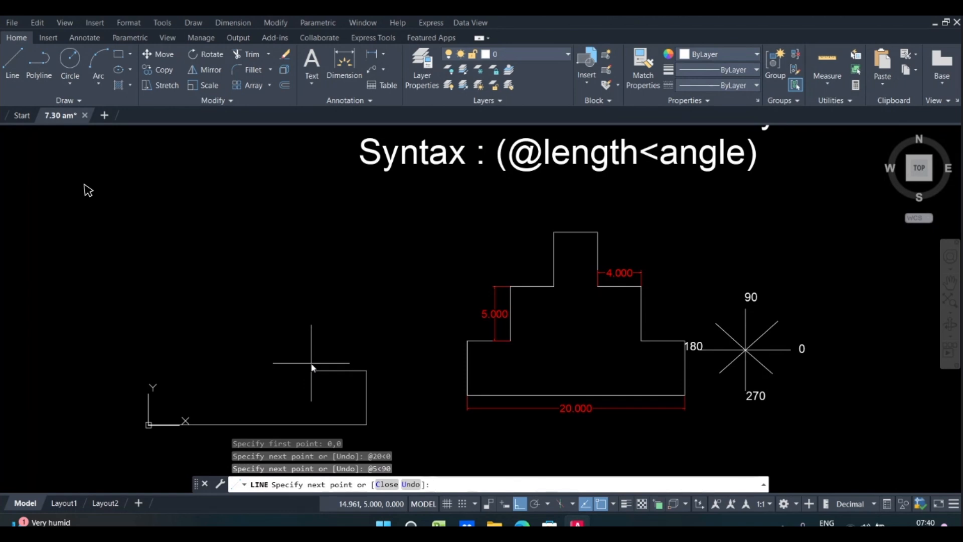
{"action": "type", "text": "@"}
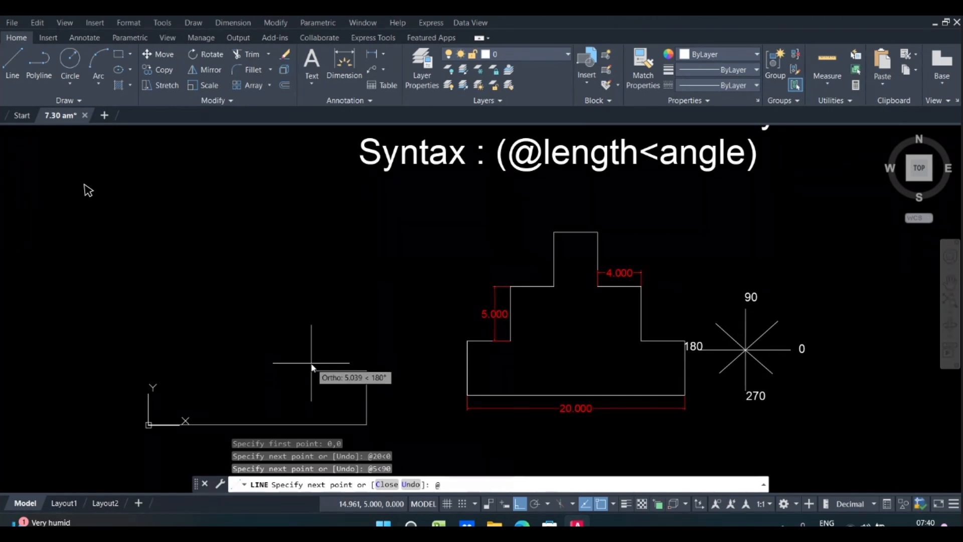
{"action": "type", "text": "4<180"}
{"action": "key", "text": "Return"}
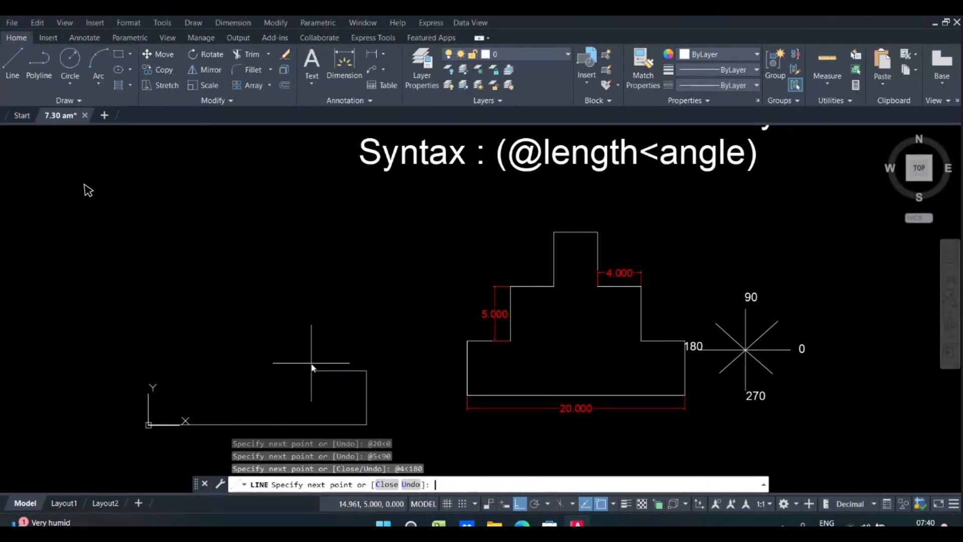
Step: Continue with the middle tier's right edge and ledge using @5<90 and @4<180
{"action": "type", "text": "@"}
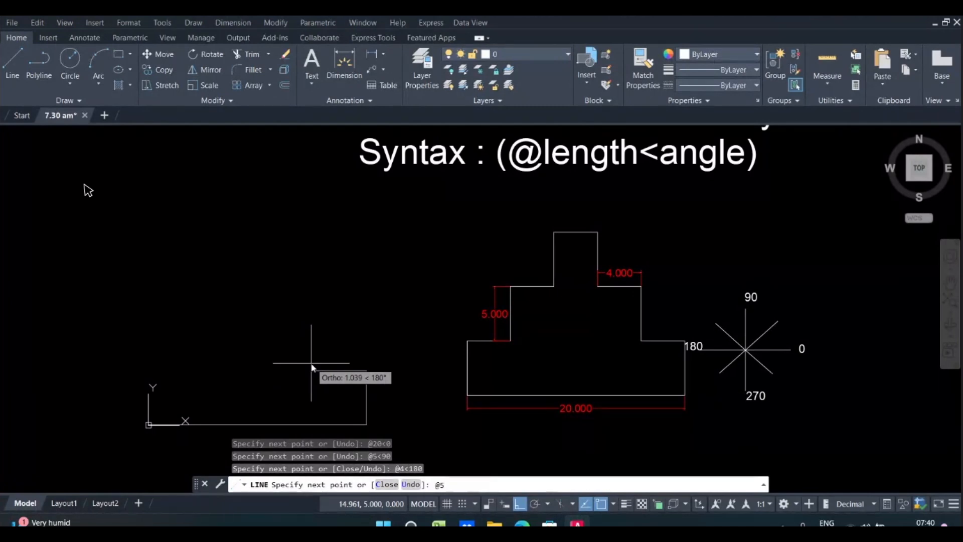
{"action": "type", "text": "5<90"}
{"action": "key", "text": "Return"}
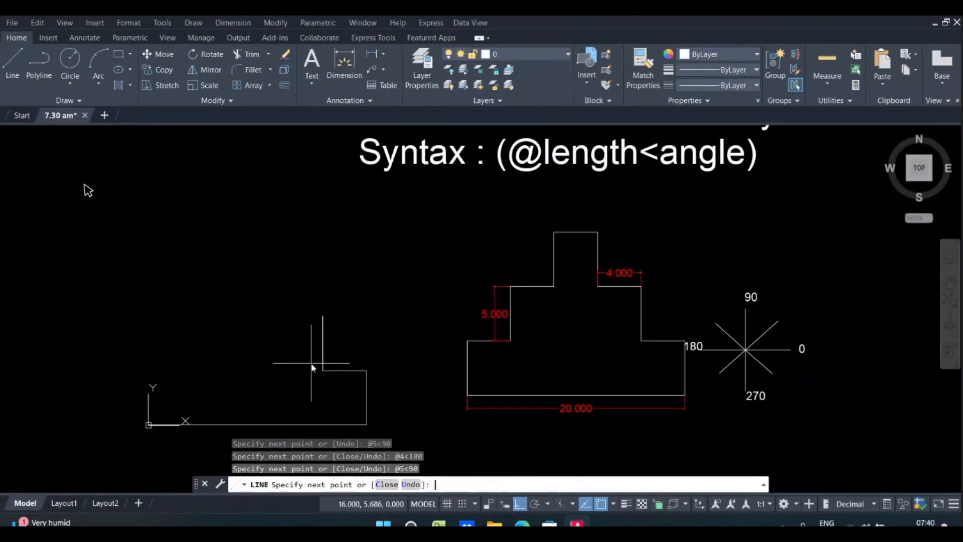
{"action": "type", "text": "@"}
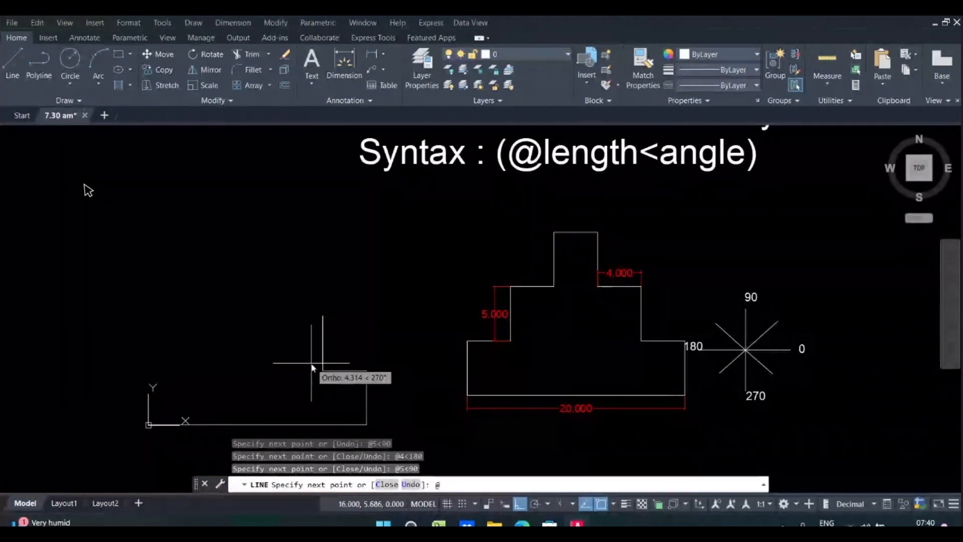
{"action": "type", "text": "4<"}
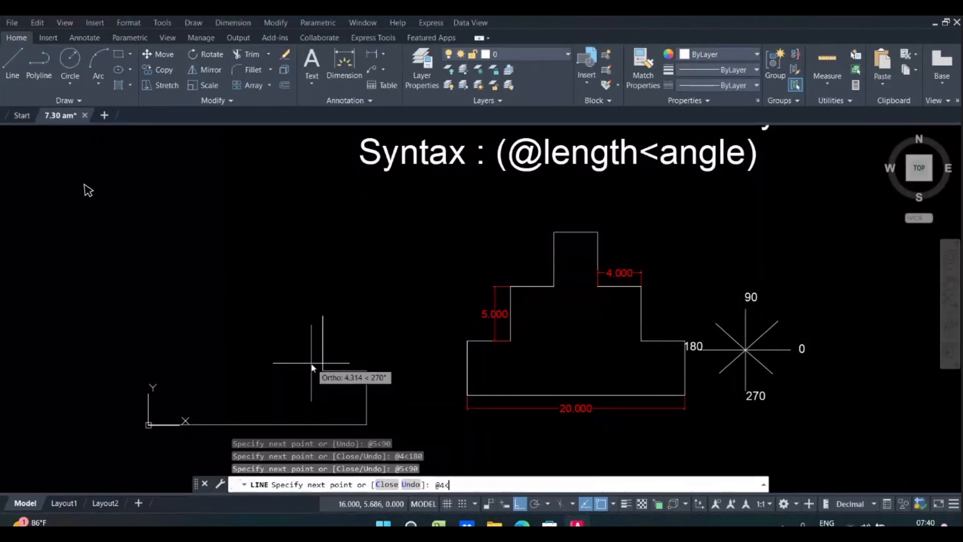
{"action": "type", "text": "180"}
{"action": "key", "text": "Return"}
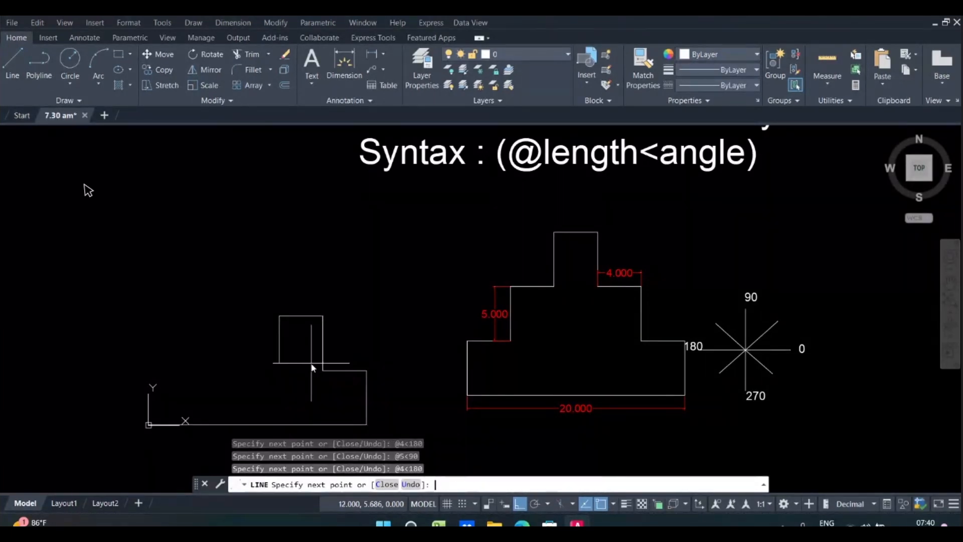
Step: Draw the top tier's right edge and its top line with @5<90 and @4<180
{"action": "type", "text": "@5<90"}
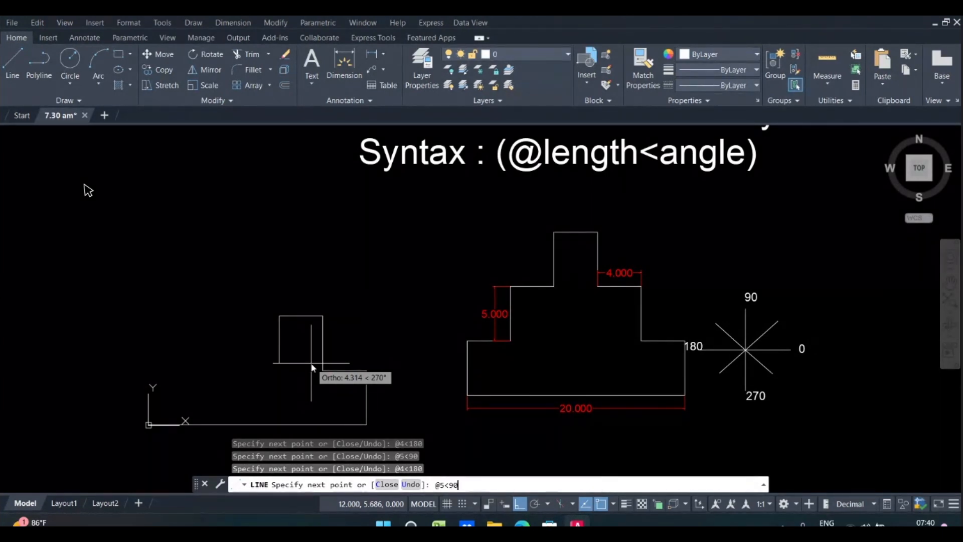
{"action": "key", "text": "Return"}
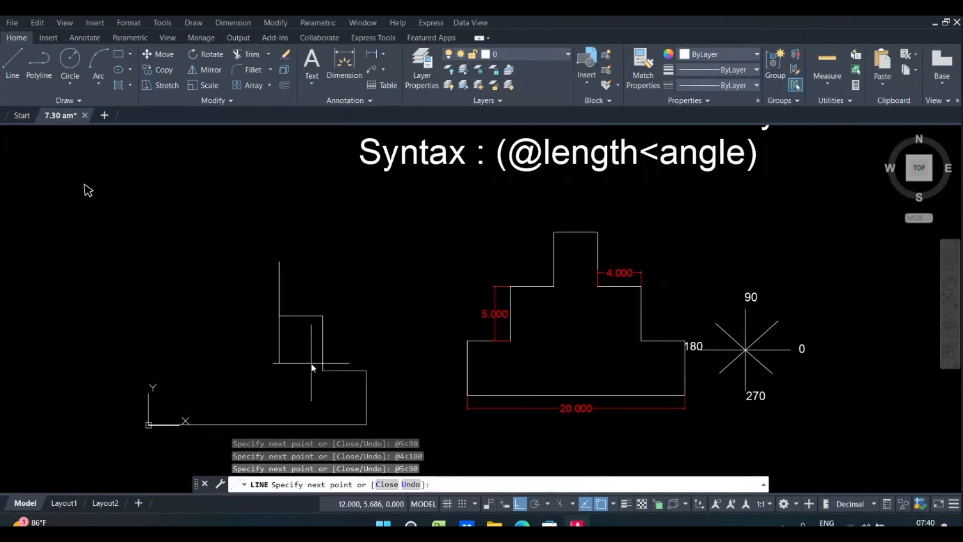
{"action": "type", "text": "@4"}
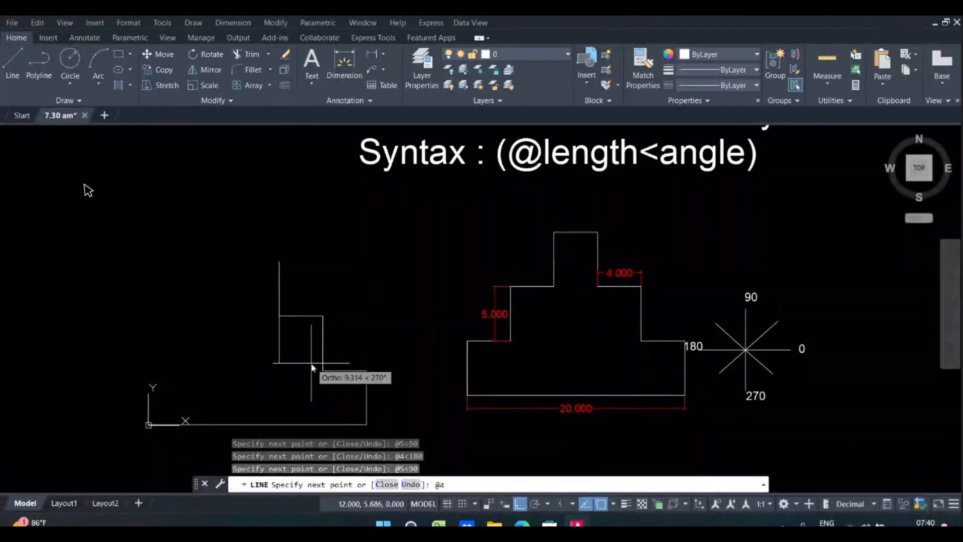
{"action": "type", "text": "<180"}
{"action": "key", "text": "Return"}
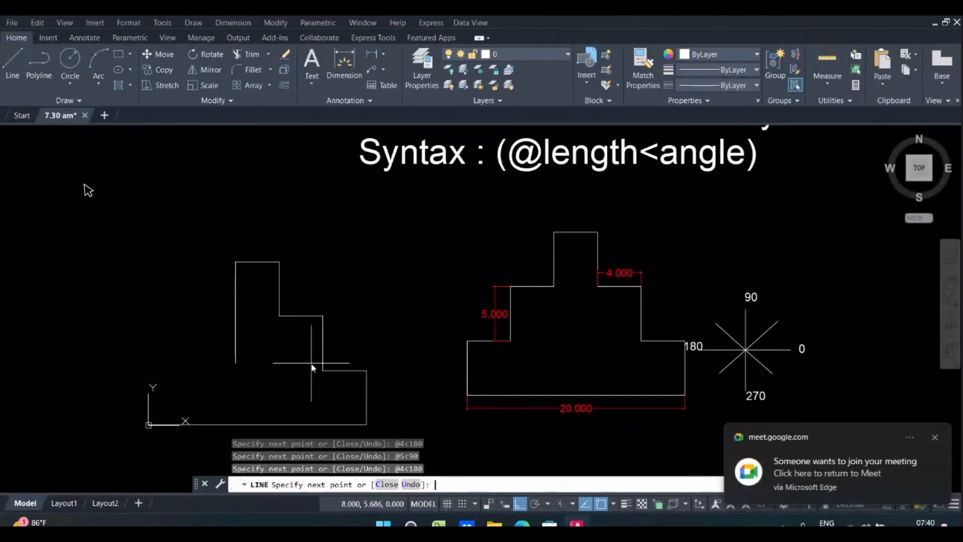
Step: Draw the top tier's left edge down with @5<270 and the middle tier's left ledge with @4<180
{"action": "type", "text": "@"}
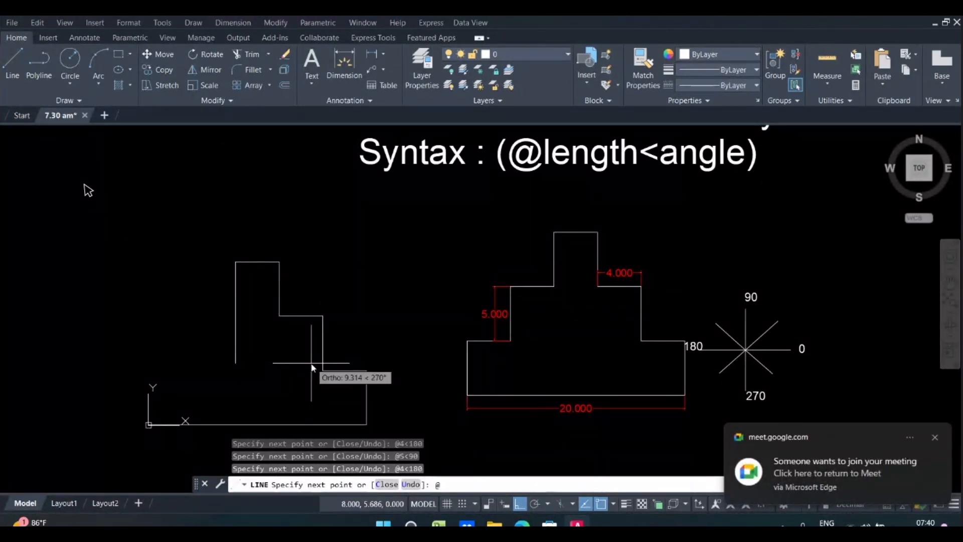
{"action": "type", "text": "5"}
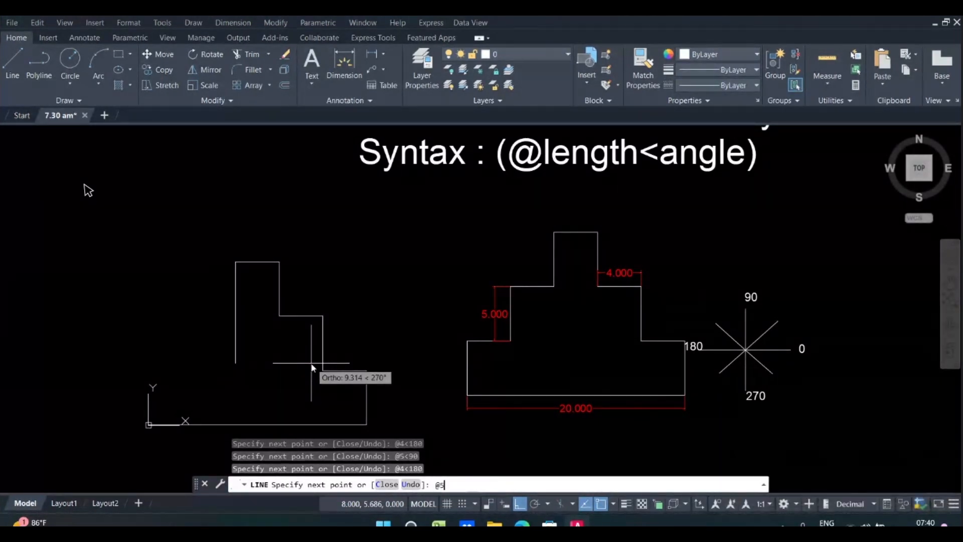
{"action": "type", "text": "<270"}
{"action": "key", "text": "Return"}
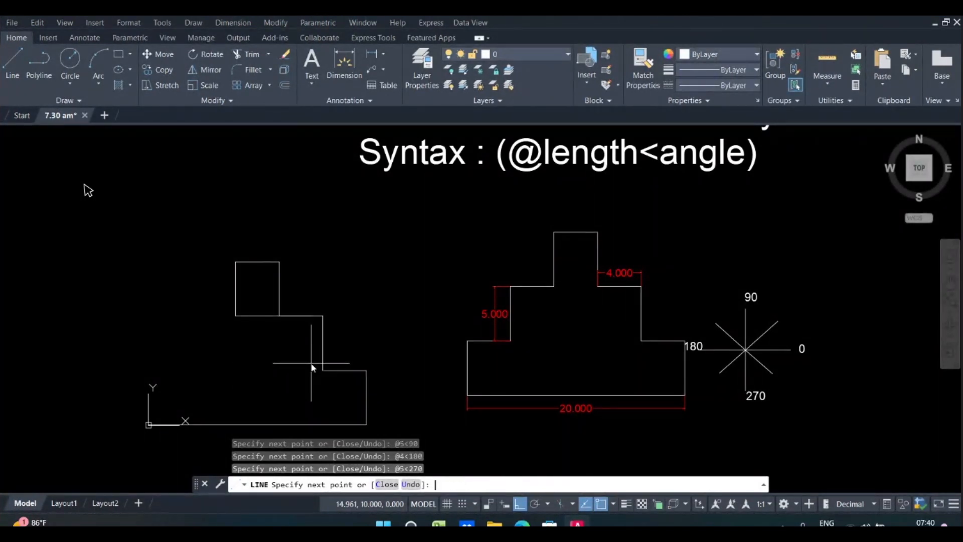
{"action": "type", "text": "@4"}
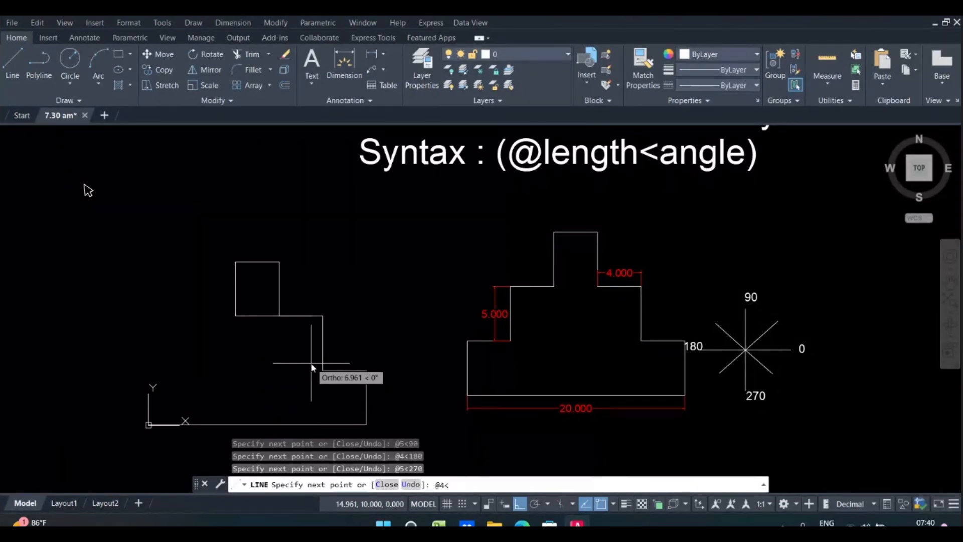
{"action": "type", "text": "<180"}
{"action": "key", "text": "Return"}
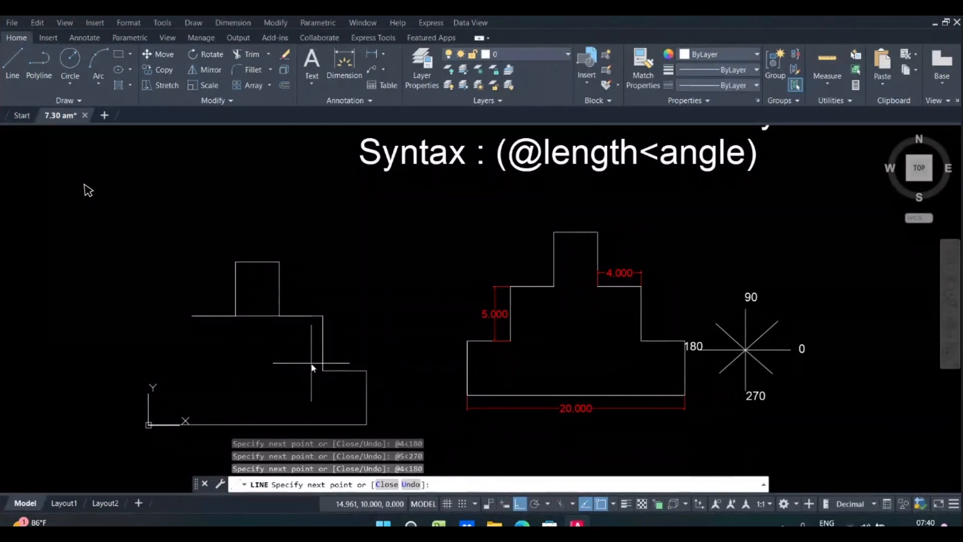
Step: Draw the middle tier's left edge with @5<270 and the bottom ledge with @4<180, and close the outline to its starting point
{"action": "type", "text": "@"}
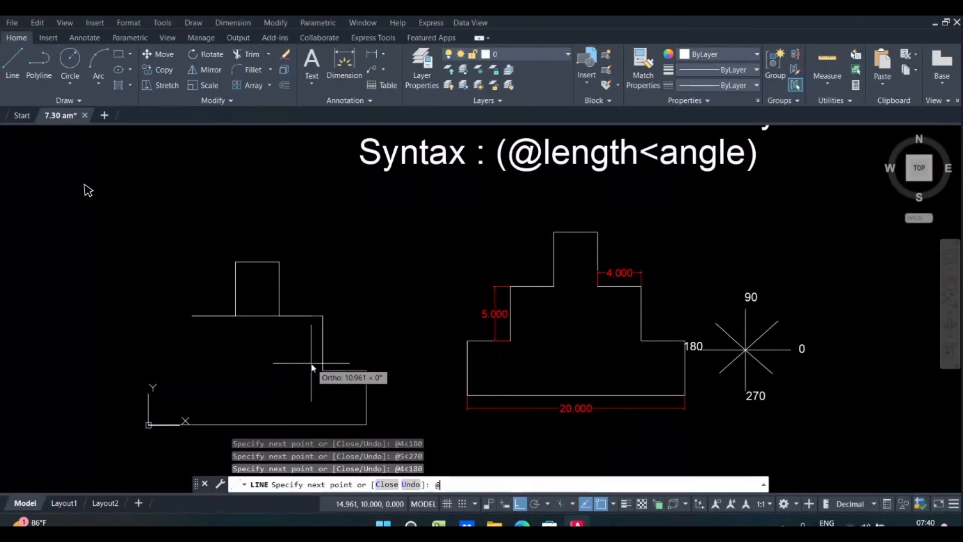
{"action": "type", "text": "5<270"}
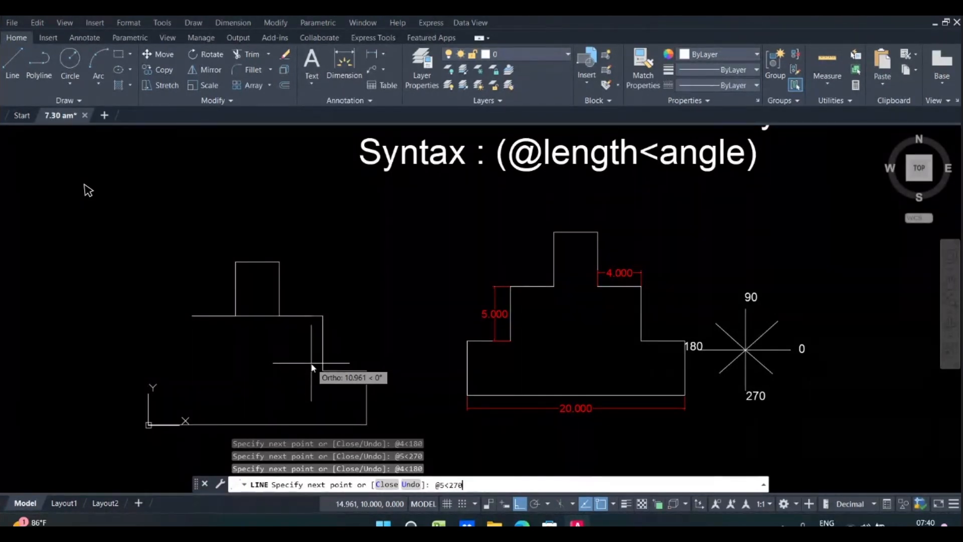
{"action": "key", "text": "Return"}
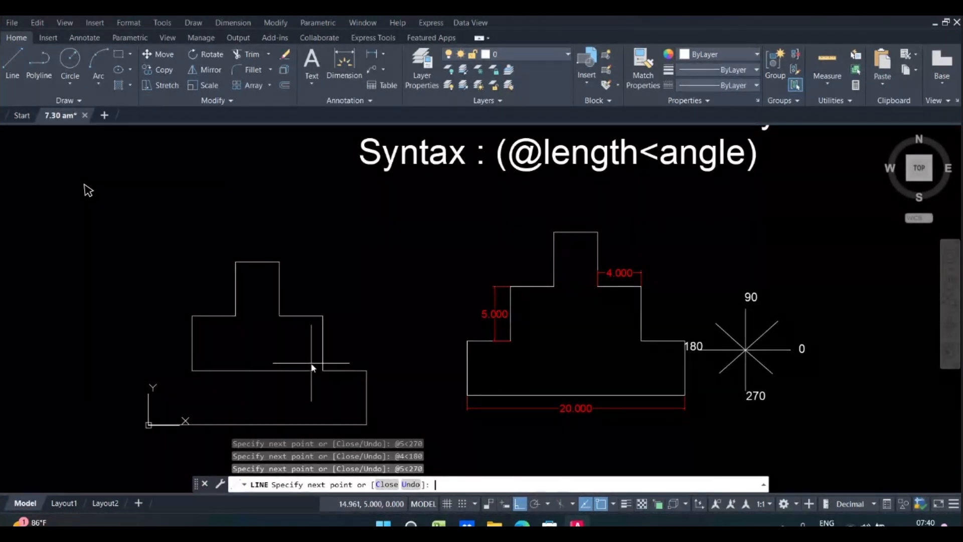
{"action": "type", "text": "@4"}
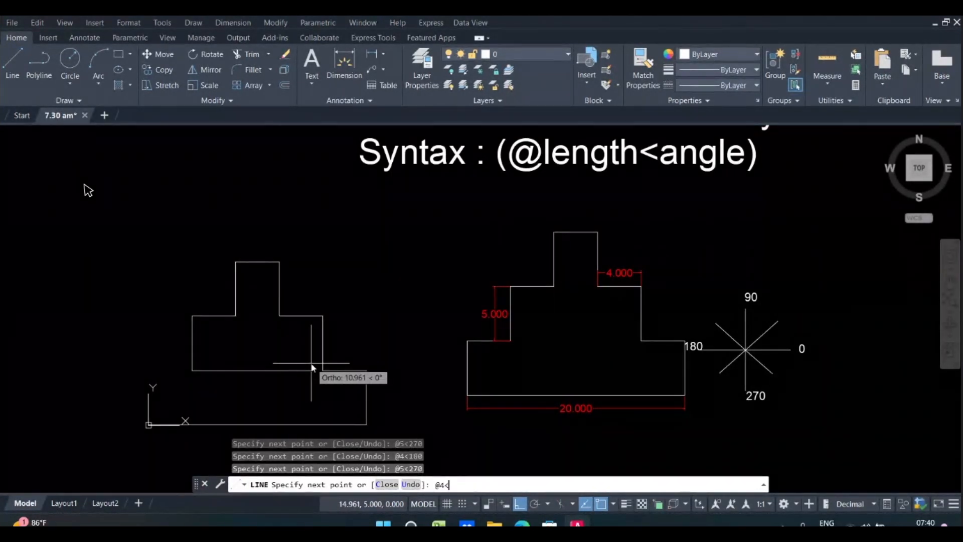
{"action": "type", "text": "<180"}
{"action": "key", "text": "Return"}
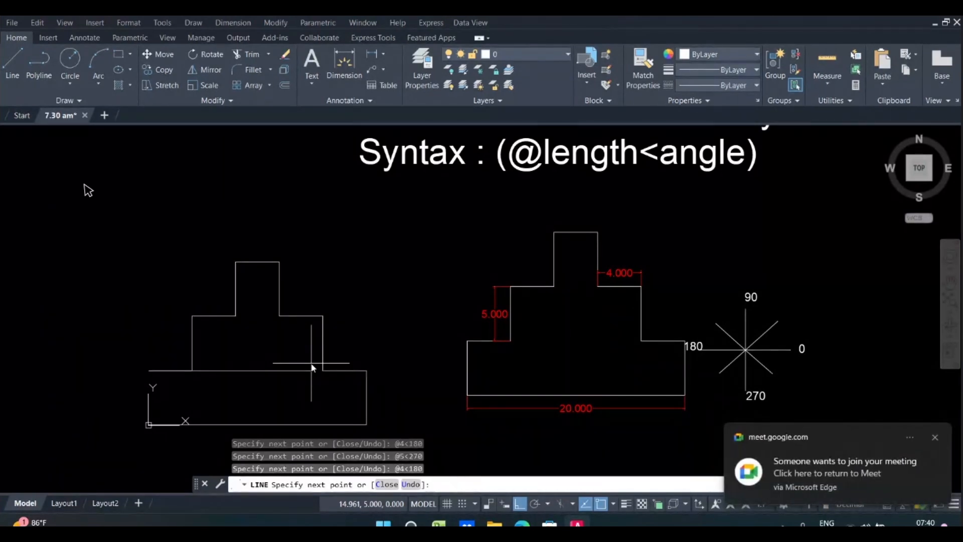
{"action": "type", "text": "c"}
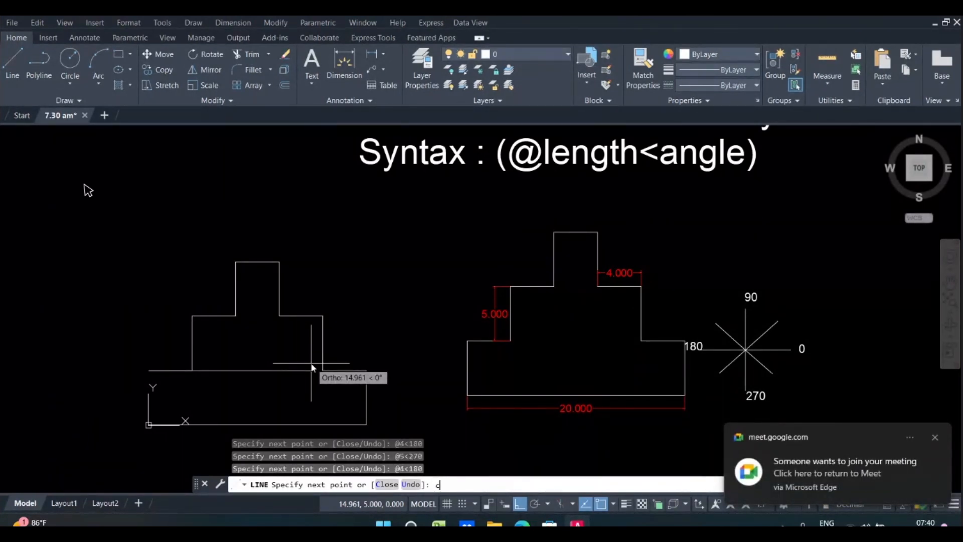
{"action": "key", "text": "Return"}
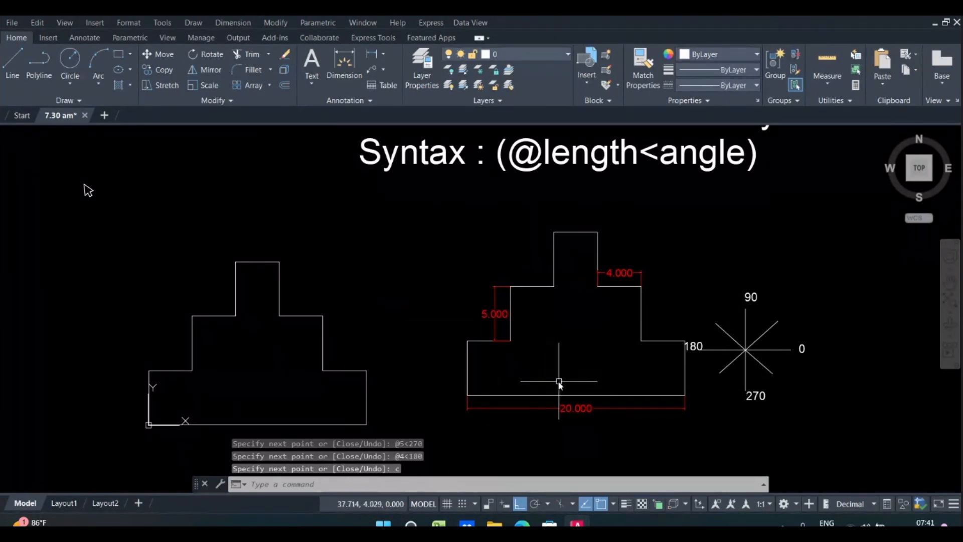
Step: Erase both stepped profiles together with the red dimensions, keeping the heading text and the angle compass
{"action": "left_click", "coordinate": [698, 375]}
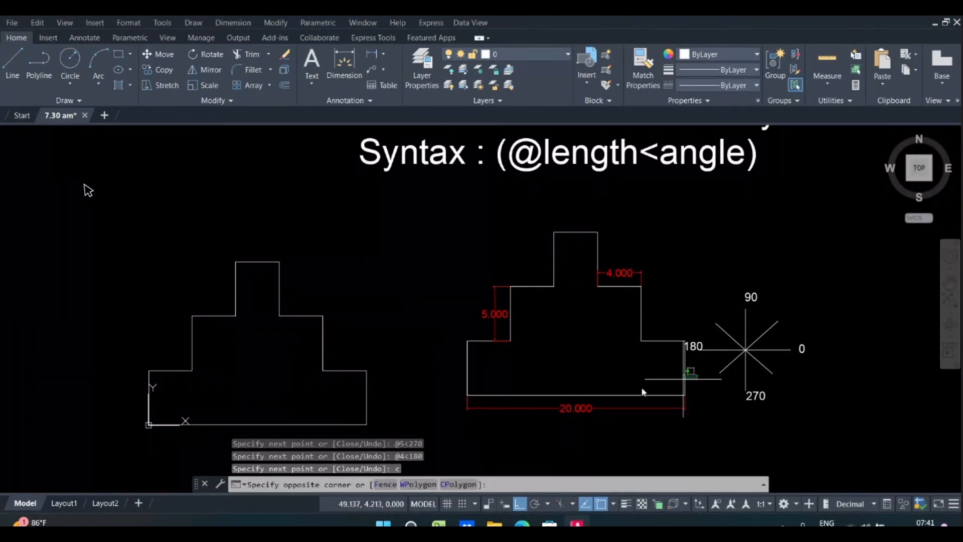
{"action": "left_click", "coordinate": [470, 419]}
{"action": "left_click", "coordinate": [662, 211]}
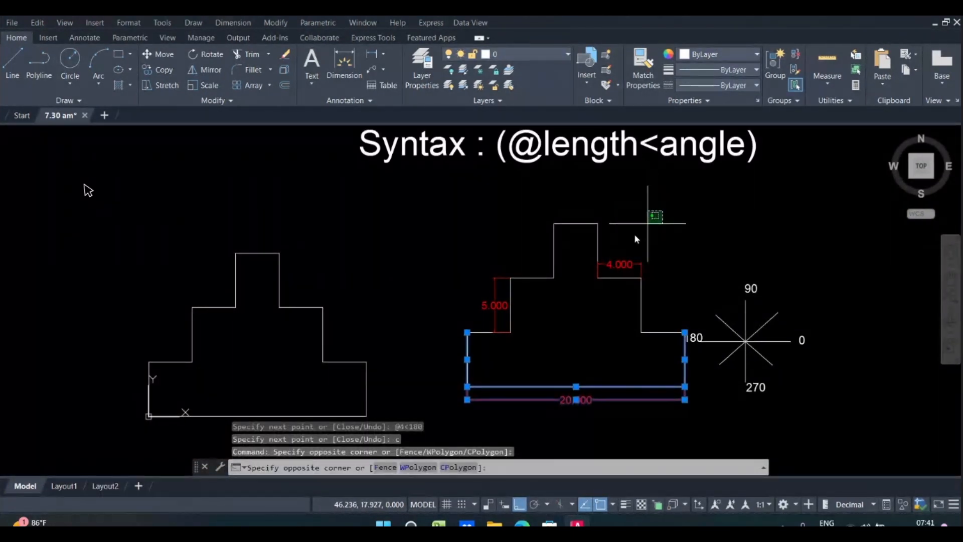
{"action": "left_click", "coordinate": [480, 366]}
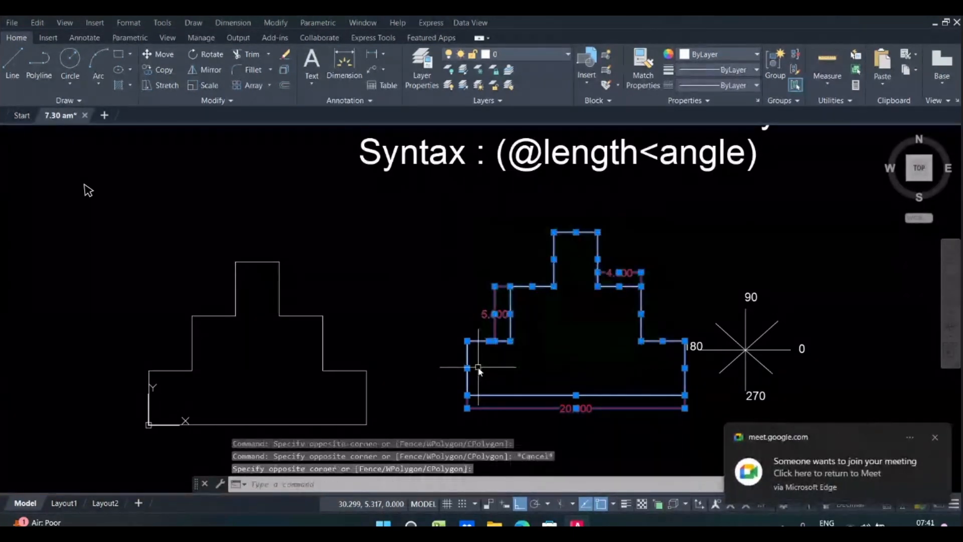
{"action": "left_click", "coordinate": [400, 213]}
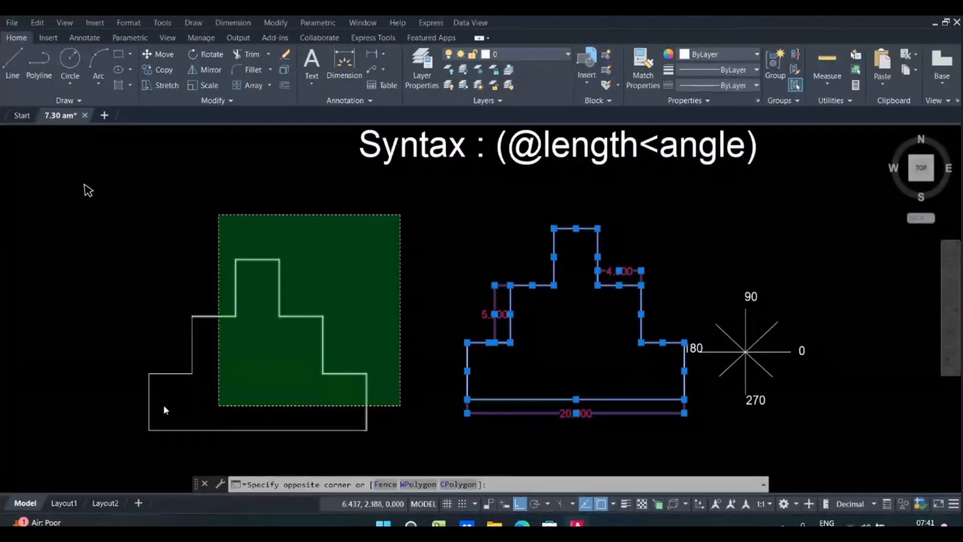
{"action": "left_click", "coordinate": [132, 434]}
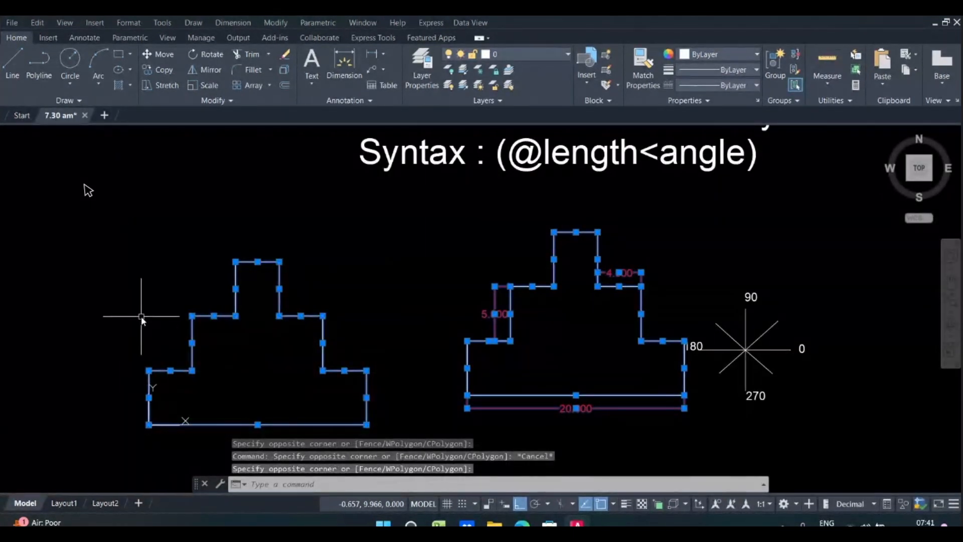
{"action": "key", "text": "Delete"}
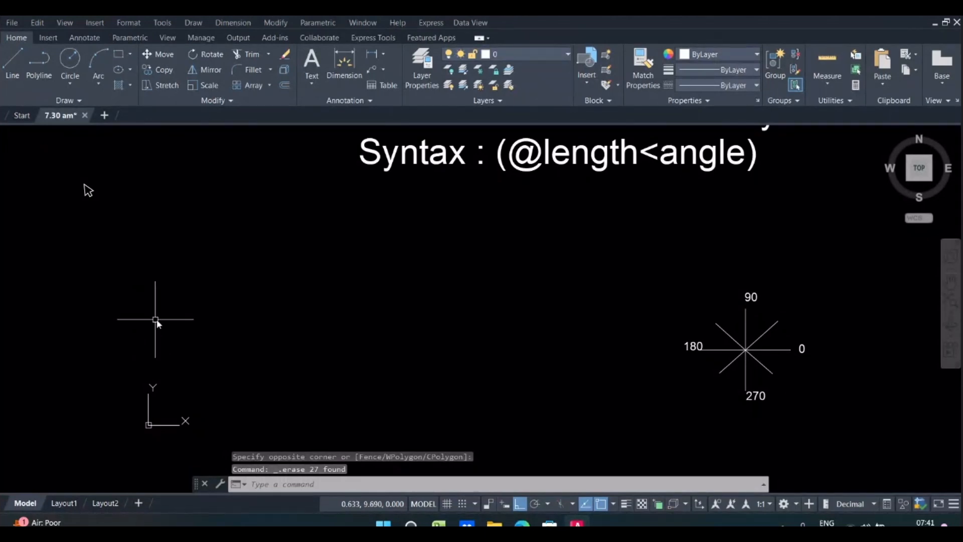
{"action": "scroll", "coordinate": [202, 316], "scroll_direction": "down", "scroll_amount": 2}
{"action": "middle_click_drag", "start_coordinate": [247, 324], "coordinate": [327, 356]}
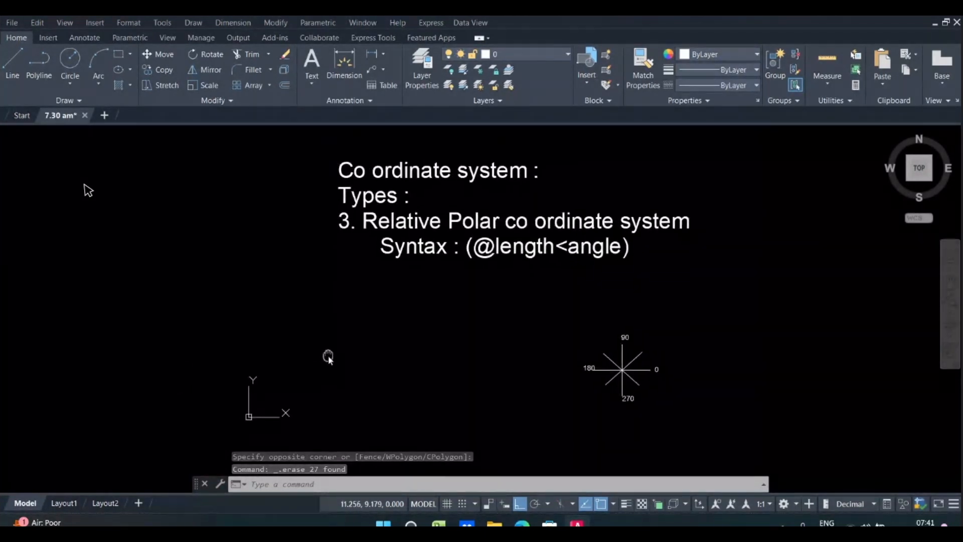
Step: Switch to File Explorer and open the AutoCAD Mechanical Book PDF from the cad material folder on drive D
{"action": "left_click", "coordinate": [494, 524]}
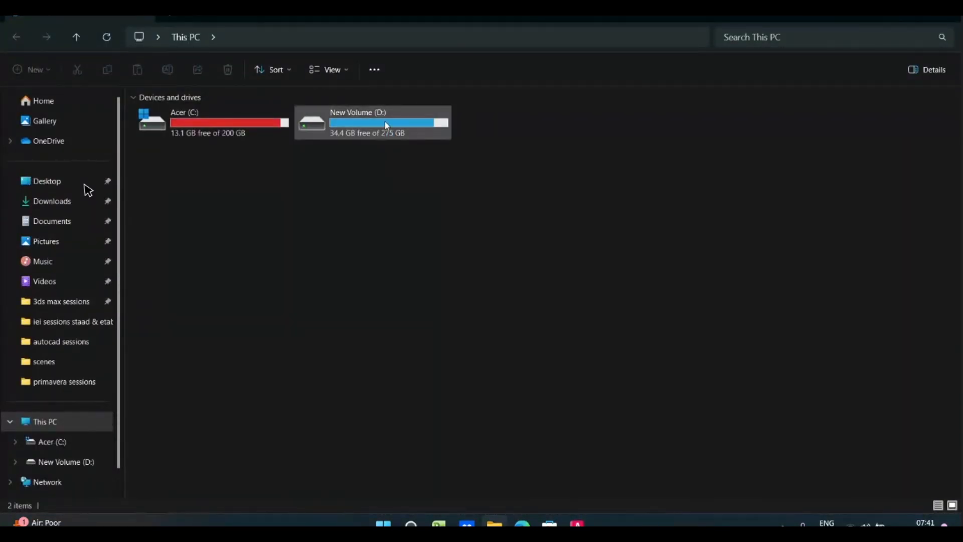
{"action": "double_click", "coordinate": [385, 121]}
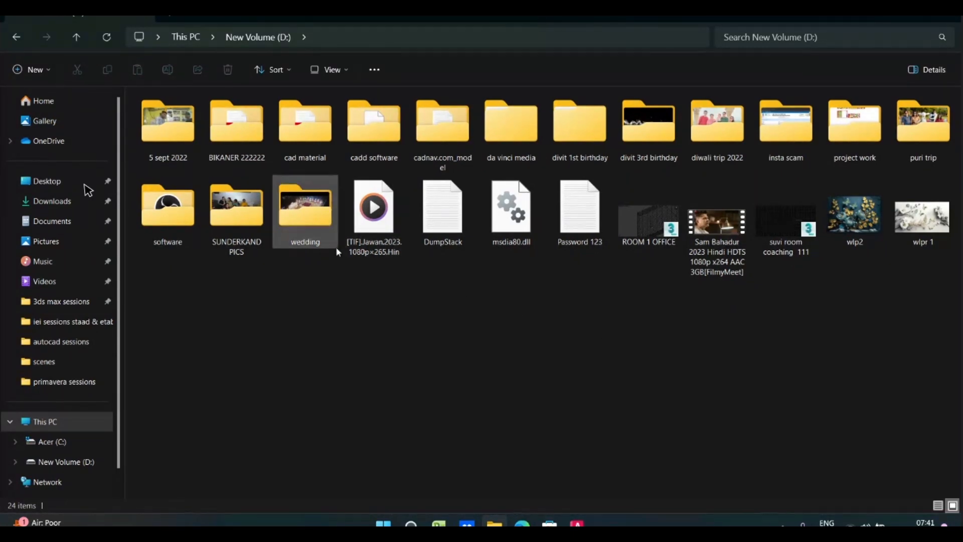
{"action": "double_click", "coordinate": [300, 131]}
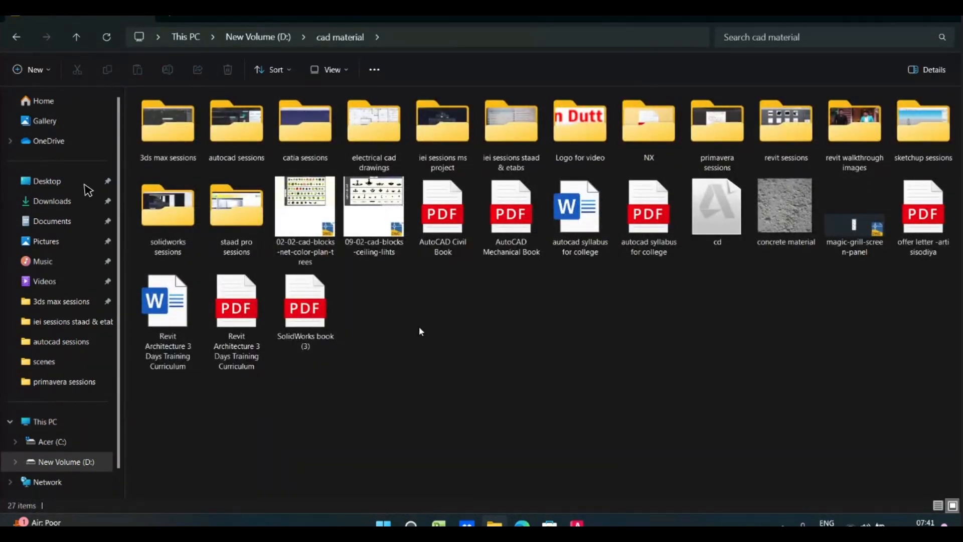
{"action": "double_click", "coordinate": [242, 134]}
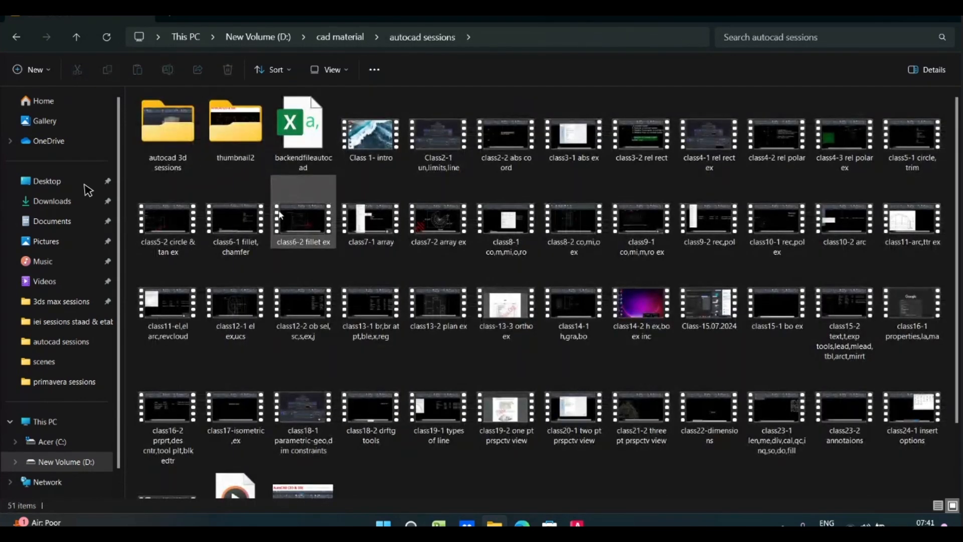
{"action": "scroll", "coordinate": [311, 306], "scroll_direction": "down", "scroll_amount": 2}
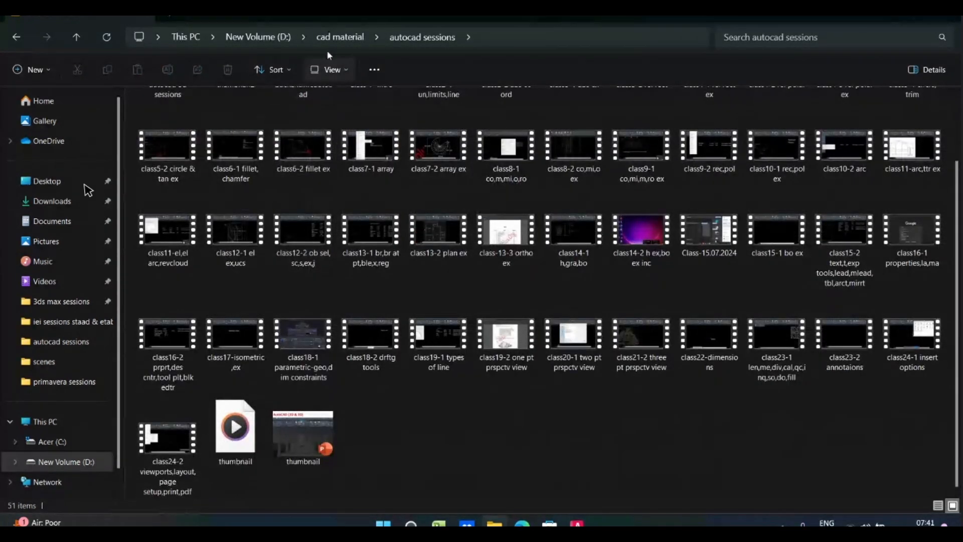
{"action": "left_click", "coordinate": [340, 37]}
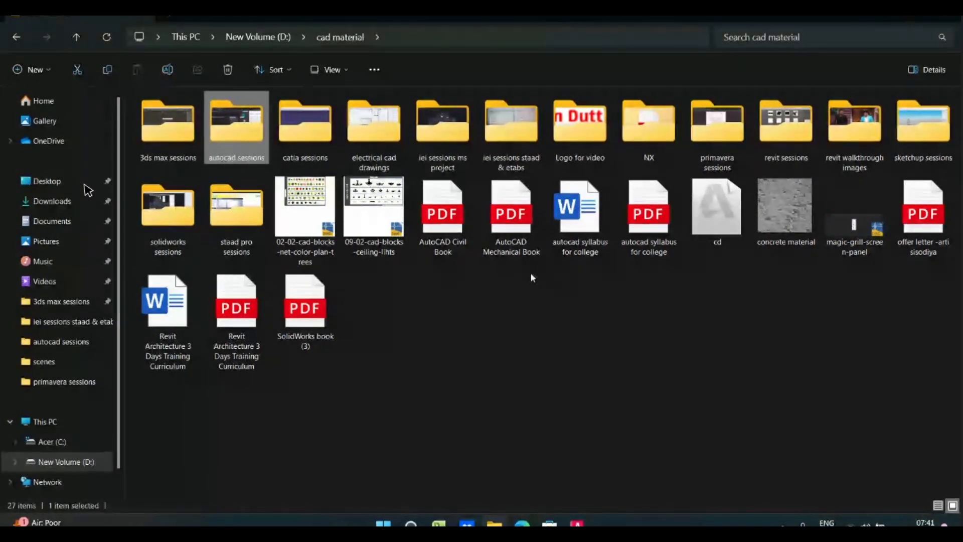
{"action": "left_click", "coordinate": [517, 220]}
{"action": "double_click", "coordinate": [518, 220]}
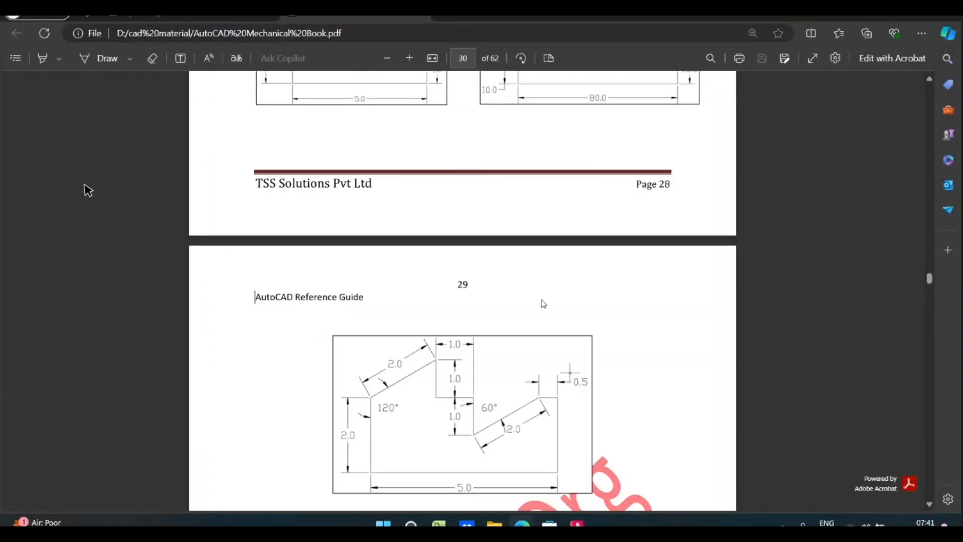
Step: Examine the first dimensioned exercise on page 29 of the AutoCAD Reference Guide
{"action": "scroll", "coordinate": [545, 303], "scroll_direction": "down", "scroll_amount": 1}
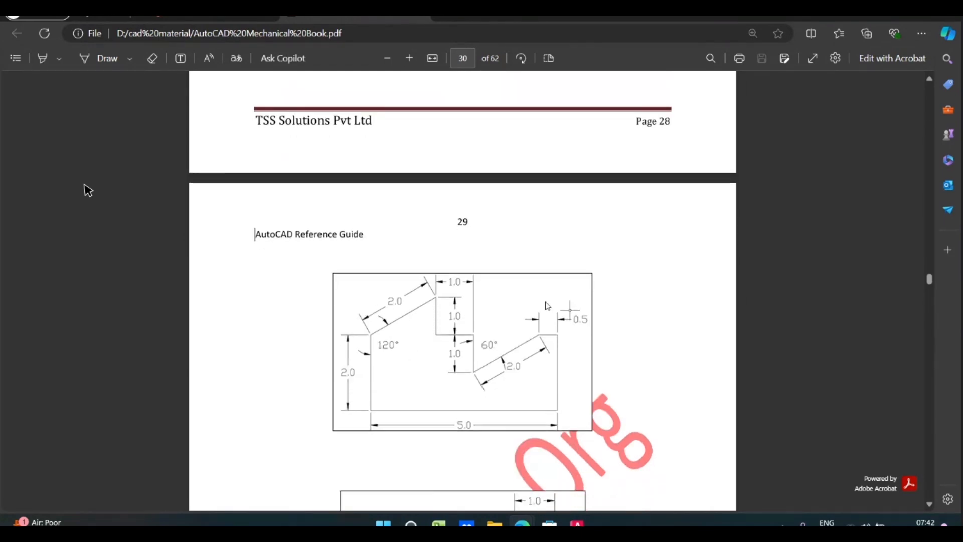
{"action": "scroll", "coordinate": [547, 305], "scroll_direction": "down", "scroll_amount": 1}
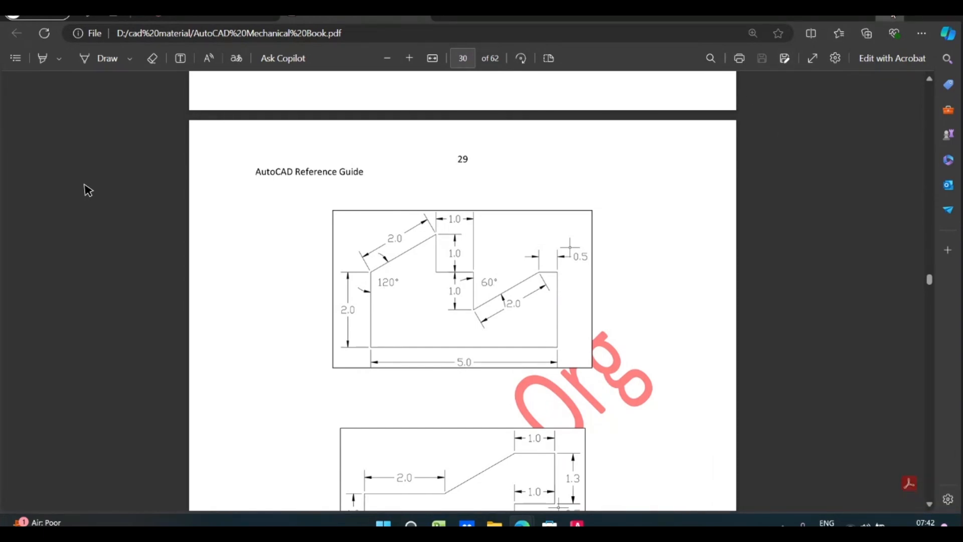
{"action": "key", "text": "alt+Tab"}
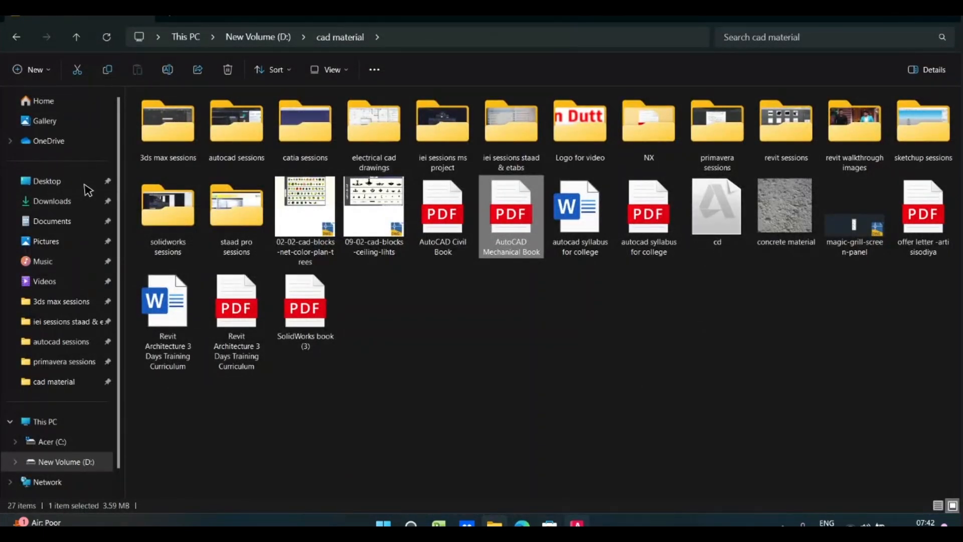
Step: Switch back to AutoCAD and choose AutoCAD Mechanical Book from the D: cad material folder as a PDF underlay
{"action": "left_click", "coordinate": [577, 524]}
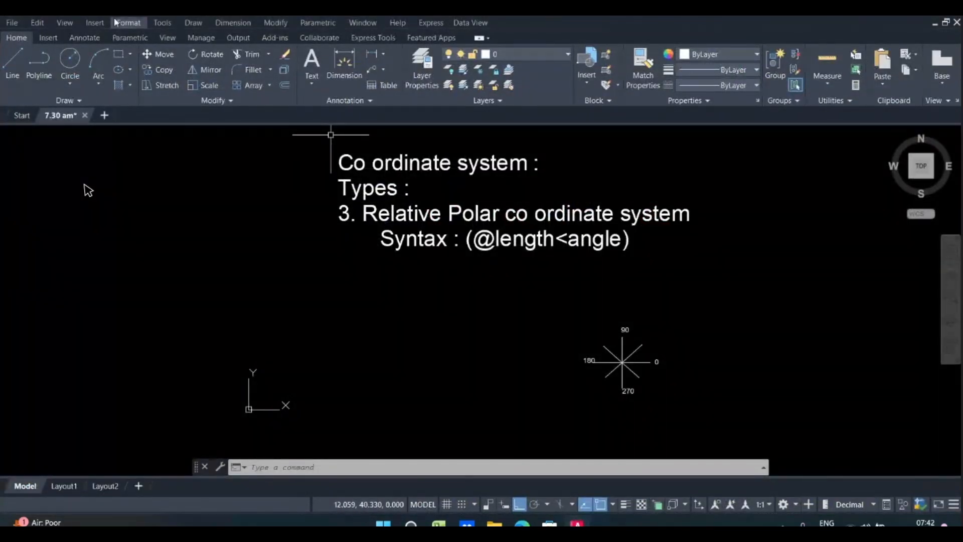
{"action": "left_click", "coordinate": [100, 23]}
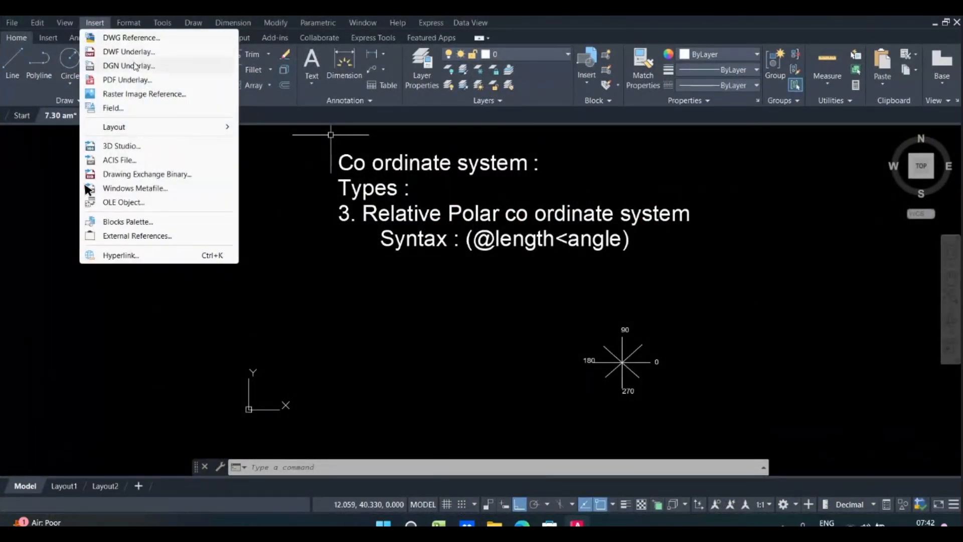
{"action": "left_click", "coordinate": [141, 79]}
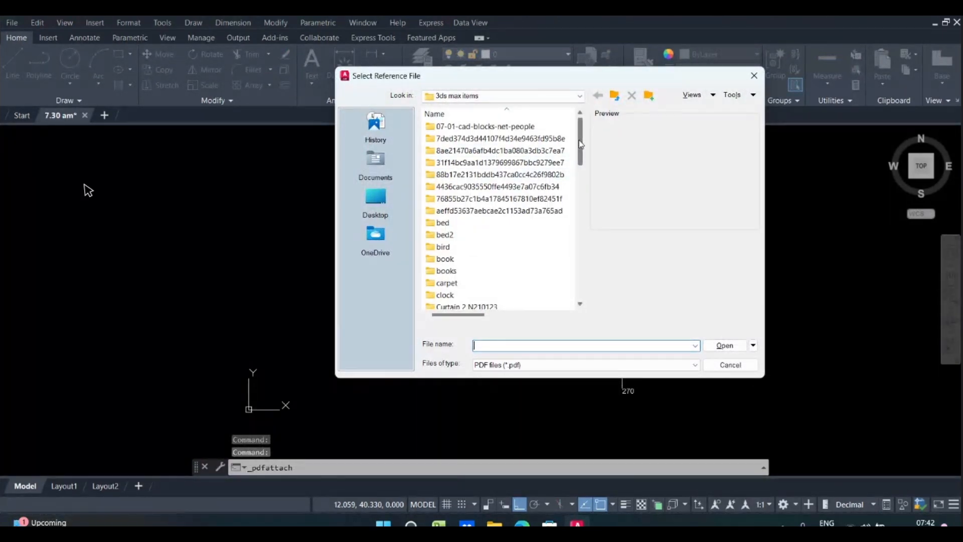
{"action": "left_click", "coordinate": [527, 95]}
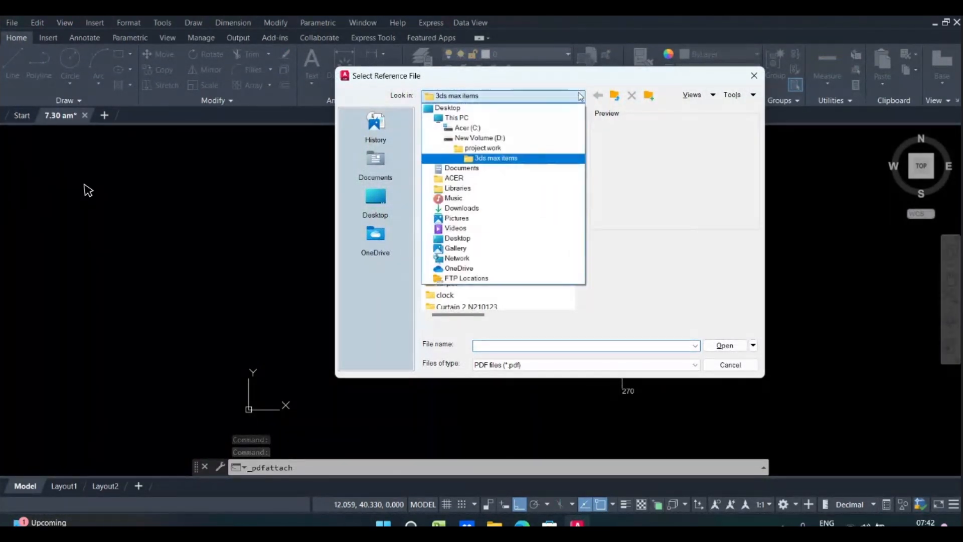
{"action": "left_click", "coordinate": [530, 139]}
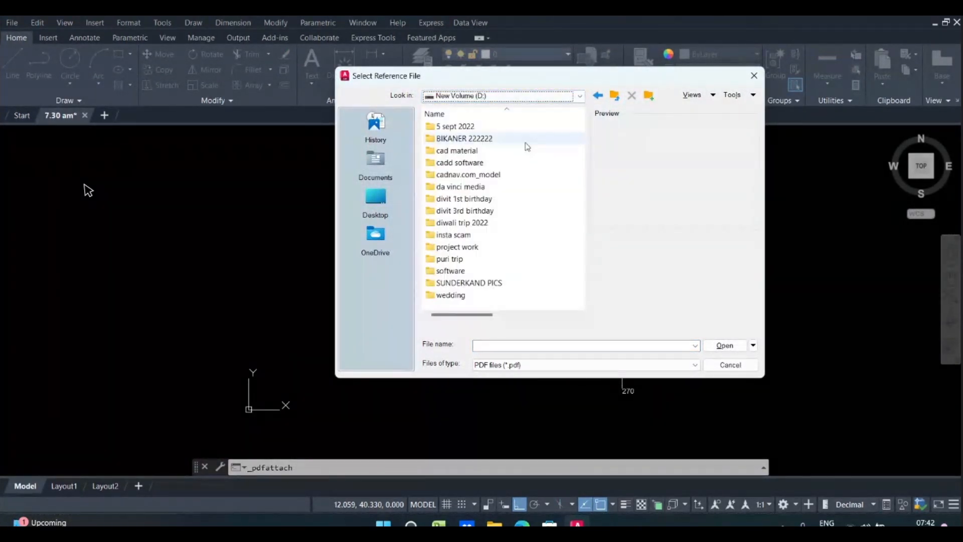
{"action": "double_click", "coordinate": [485, 150]}
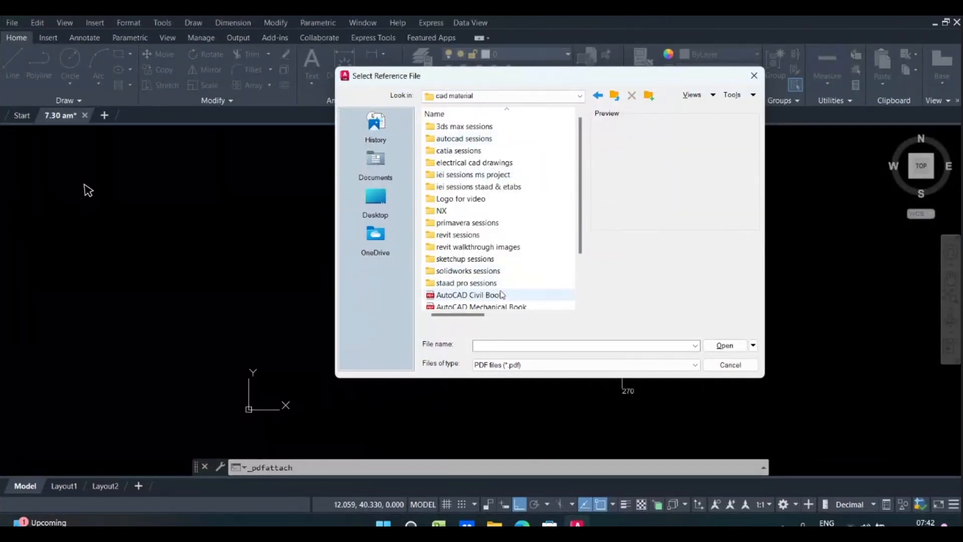
{"action": "left_click", "coordinate": [482, 307]}
{"action": "left_click", "coordinate": [722, 345]}
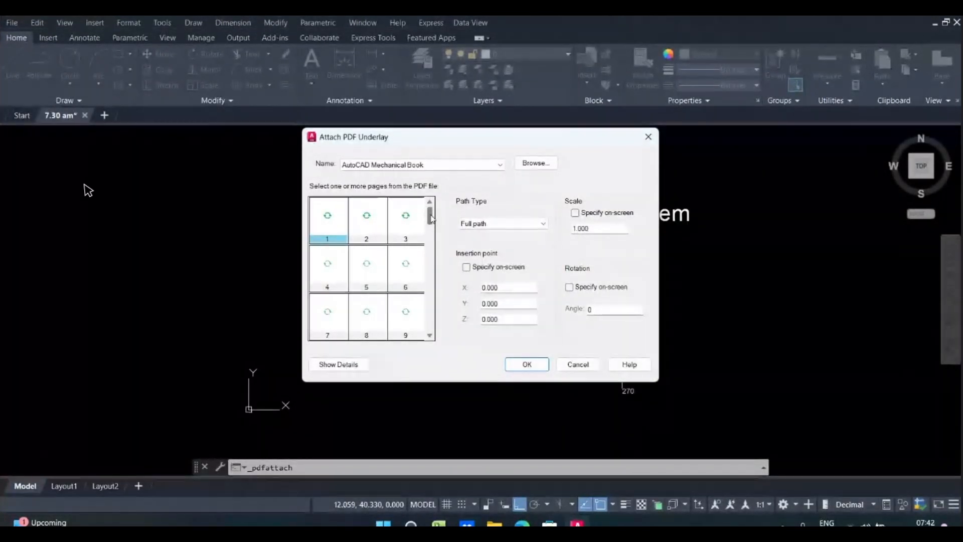
Step: Attach PDF page 30 as an underlay at 0,0,0 with scale 1.000 and rotation 0
{"action": "scroll", "coordinate": [434, 237], "scroll_direction": "down", "scroll_amount": 3}
{"action": "left_click_drag", "start_coordinate": [434, 235], "coordinate": [435, 256]}
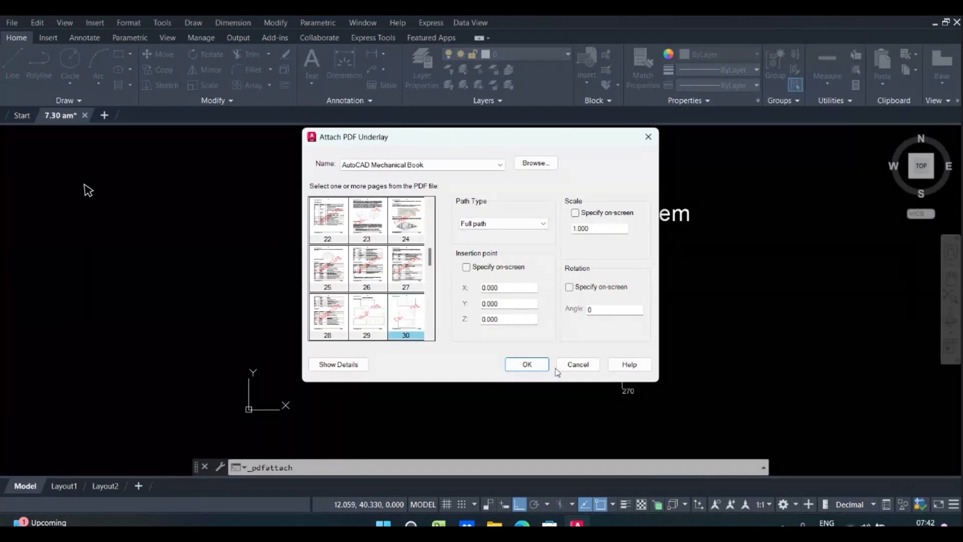
{"action": "left_click", "coordinate": [532, 366]}
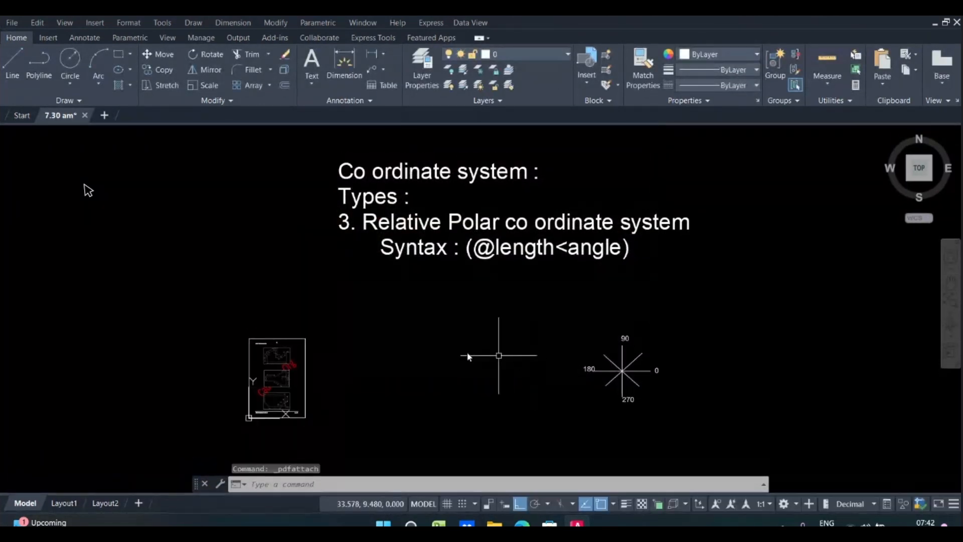
Step: Move the PDF underlay horizontally along the X axis to about 21 units right of the origin
{"action": "left_click", "coordinate": [297, 343]}
{"action": "left_click", "coordinate": [249, 417]}
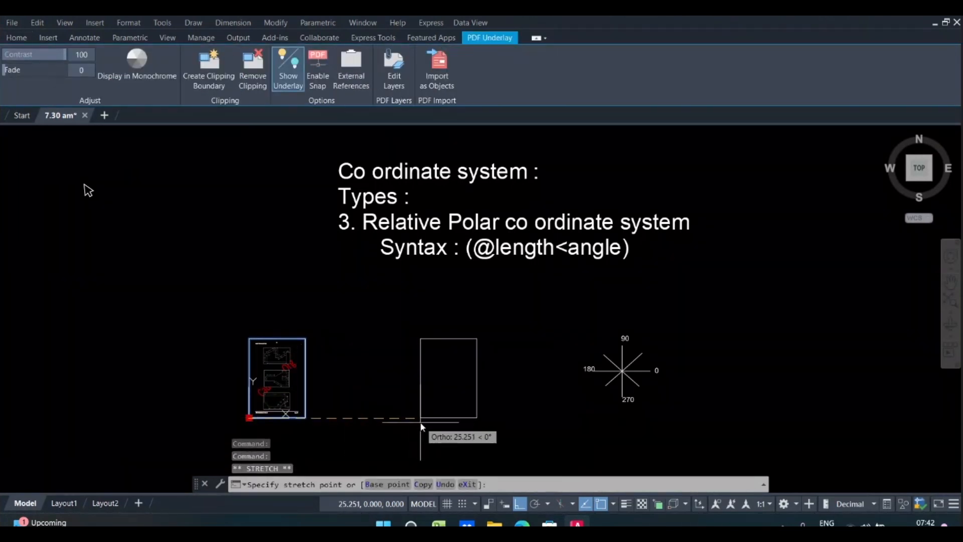
{"action": "left_click", "coordinate": [395, 422]}
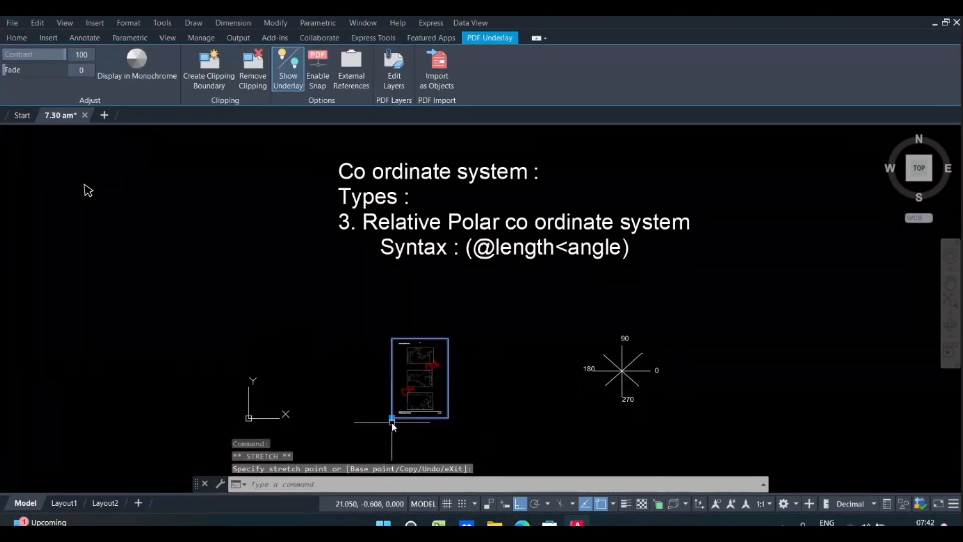
Step: Scale the PDF underlay up freehand from its lower-left corner until its width nearly reaches the angle compass
{"action": "scroll", "coordinate": [382, 428], "scroll_direction": "up", "scroll_amount": 5}
{"action": "scroll", "coordinate": [382, 428], "scroll_direction": "down", "scroll_amount": 3}
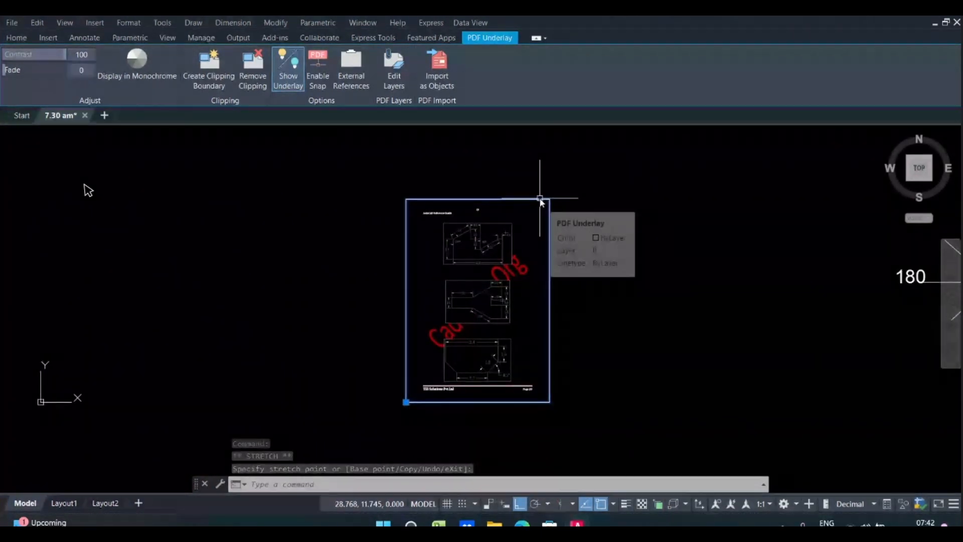
{"action": "type", "text": "sc"}
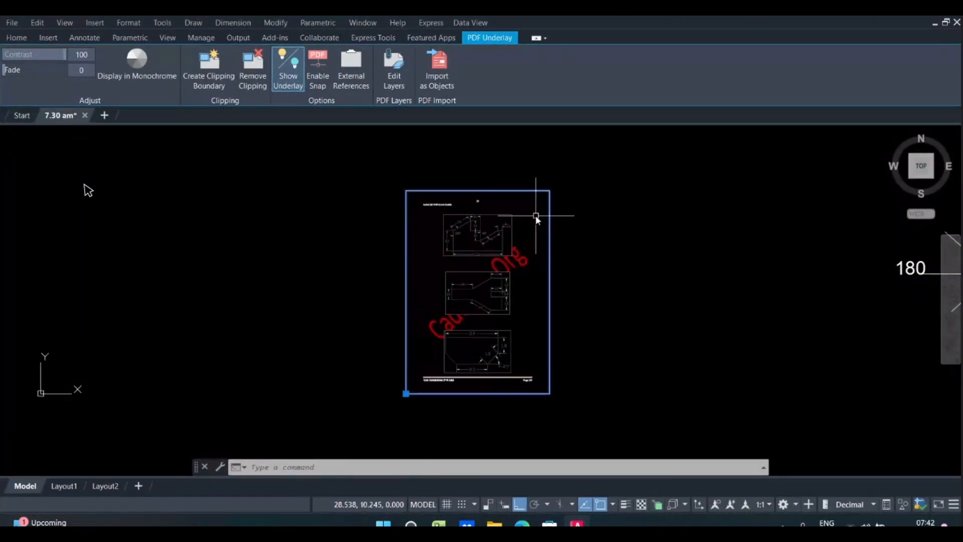
{"action": "key", "text": "Return"}
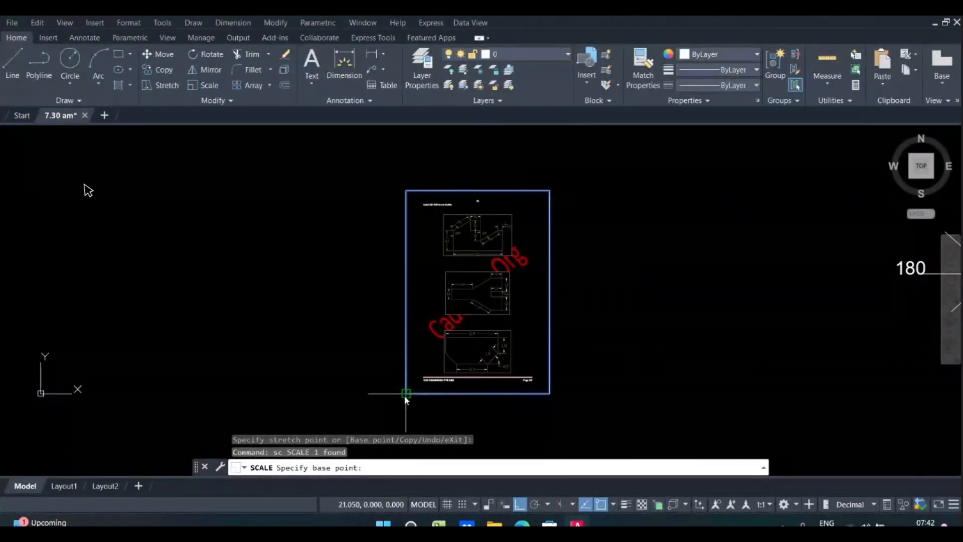
{"action": "left_click", "coordinate": [412, 393]}
{"action": "scroll", "coordinate": [604, 226], "scroll_direction": "down", "scroll_amount": 3}
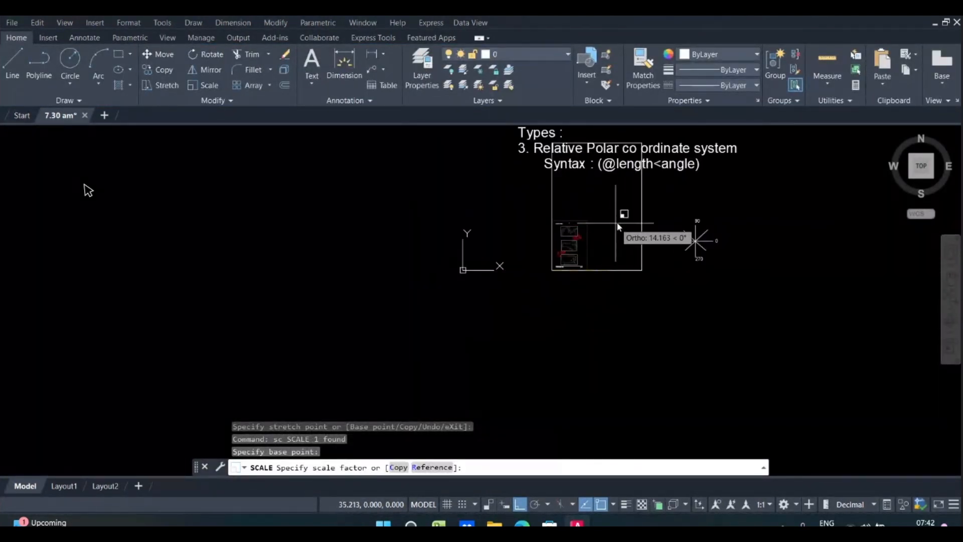
{"action": "left_click", "coordinate": [636, 220]}
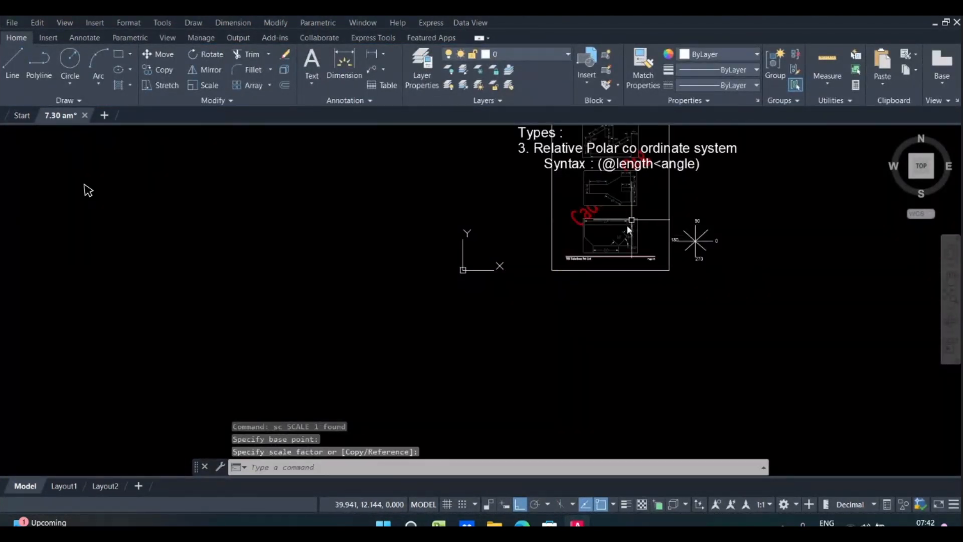
Step: Try to clip the PDF underlay with a full-width rectangle around the lowest exercise figure
{"action": "middle_click_drag", "start_coordinate": [592, 266], "coordinate": [490, 383]}
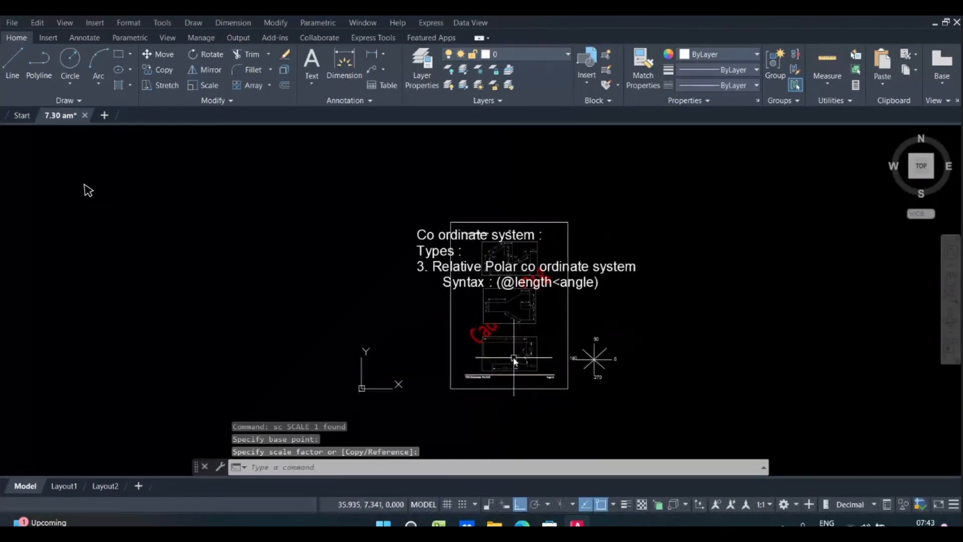
{"action": "left_click", "coordinate": [565, 224]}
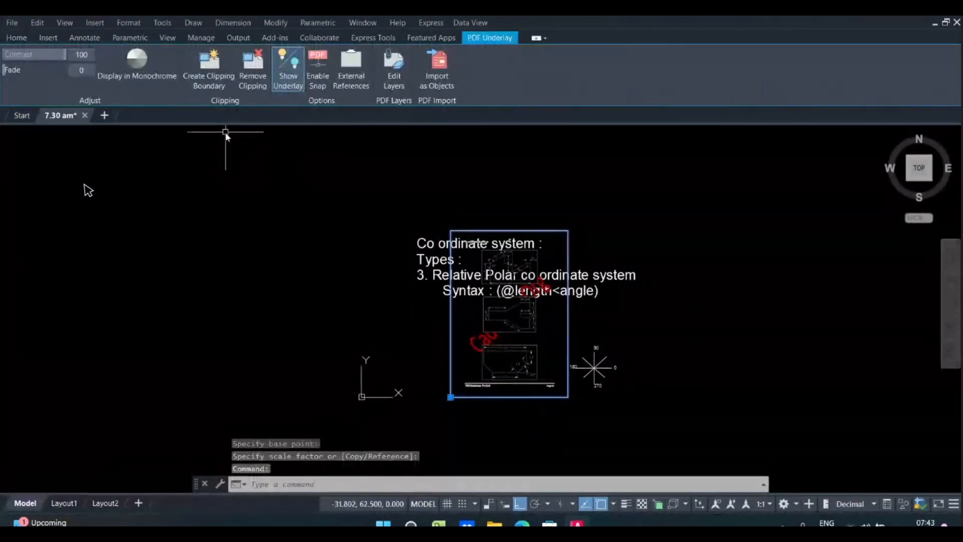
{"action": "left_click", "coordinate": [218, 69]}
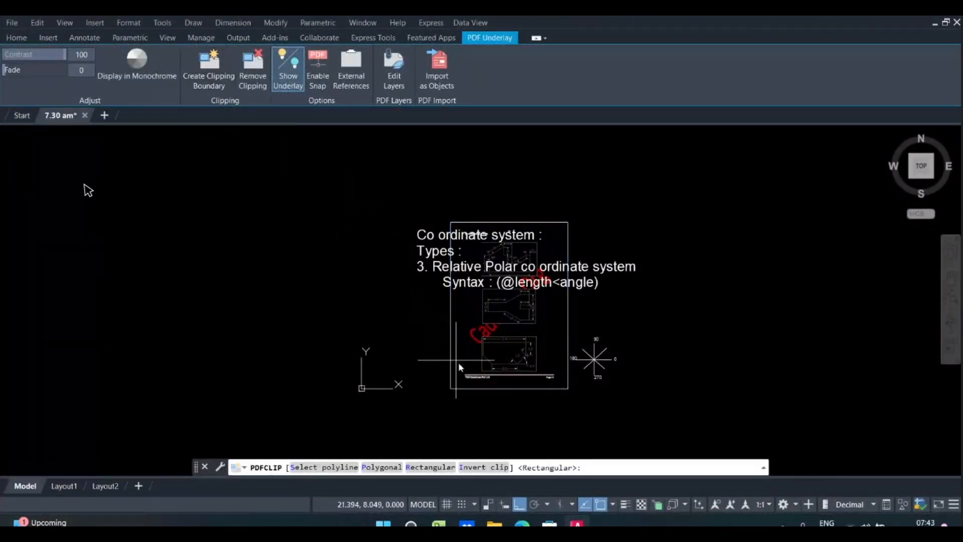
{"action": "left_click", "coordinate": [450, 331]}
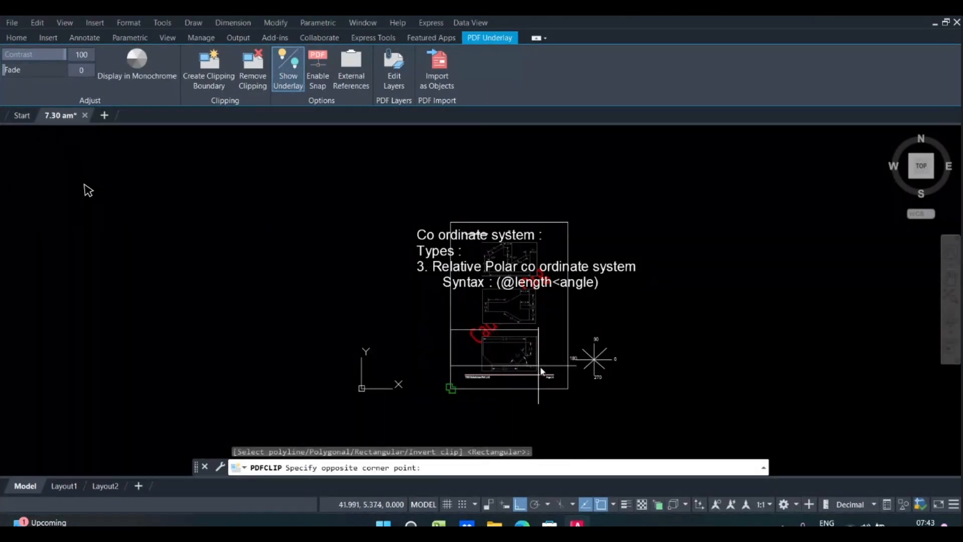
{"action": "scroll", "coordinate": [557, 374], "scroll_direction": "up", "scroll_amount": 4}
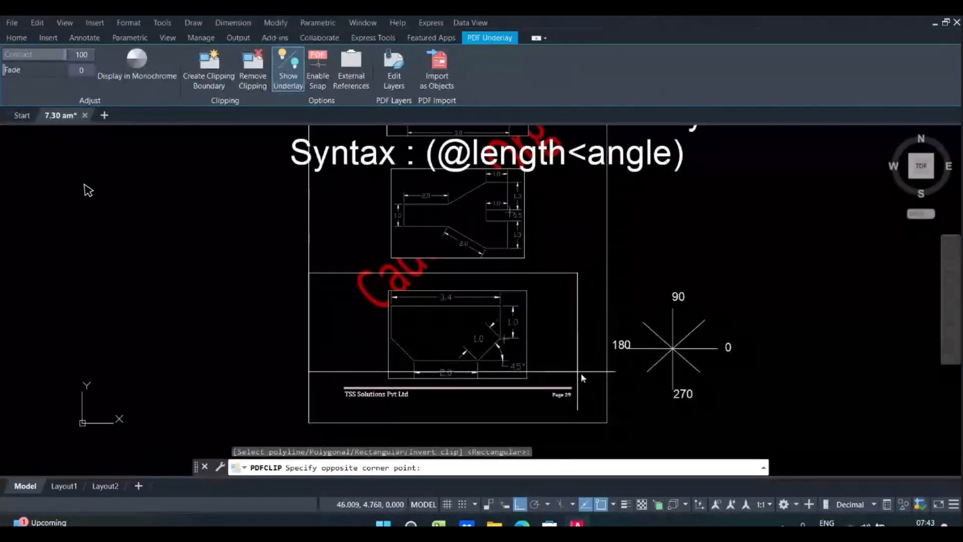
{"action": "left_click", "coordinate": [607, 385]}
{"action": "key", "text": "Escape"}
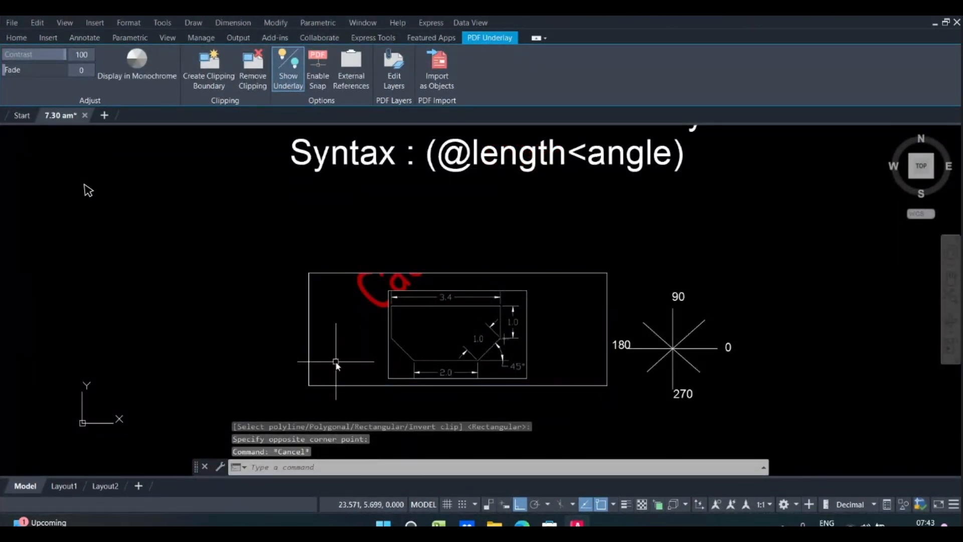
Step: Undo the rectangular clipping of the PDF underlay to restore the full page
{"action": "middle_click_drag", "start_coordinate": [327, 366], "coordinate": [359, 336]}
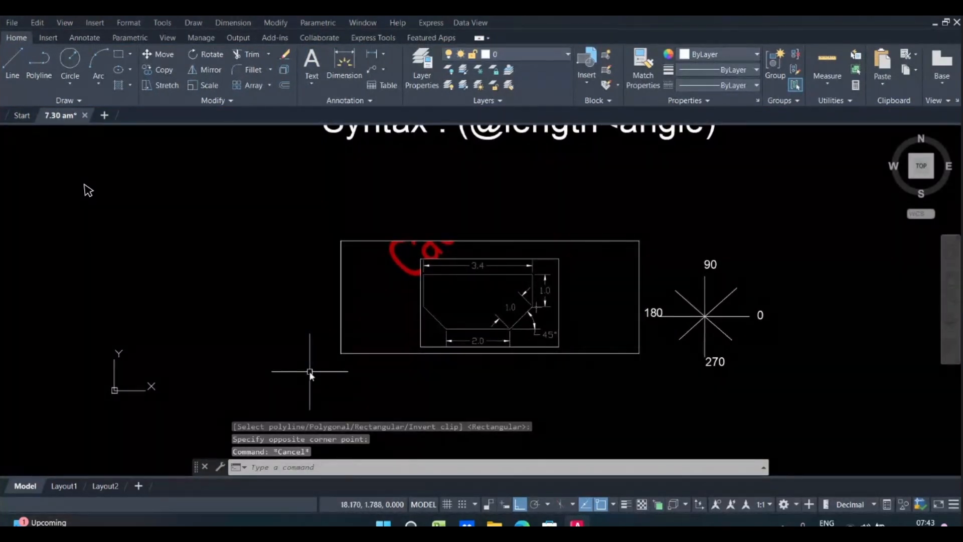
{"action": "scroll", "coordinate": [309, 371], "scroll_direction": "up", "scroll_amount": 2}
{"action": "scroll", "coordinate": [310, 371], "scroll_direction": "down", "scroll_amount": 2}
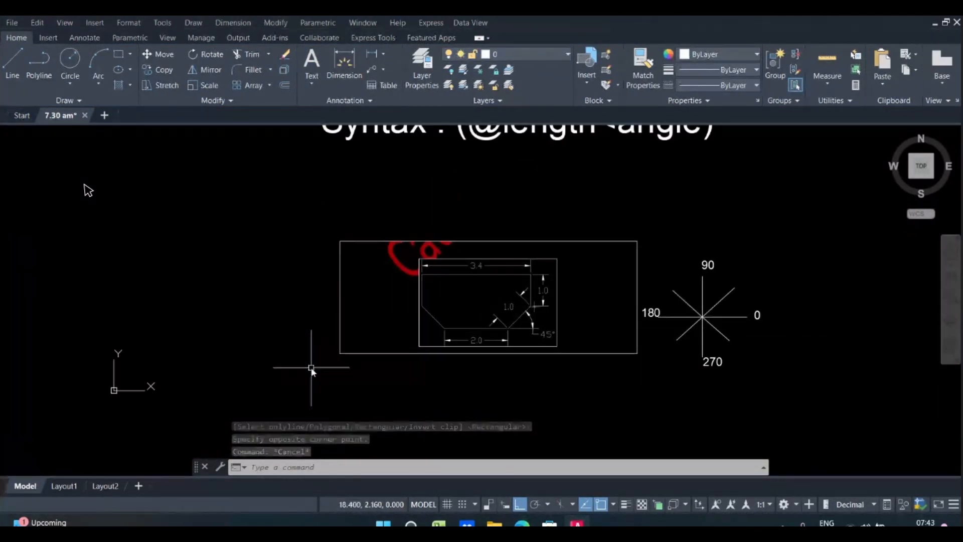
{"action": "key", "text": "ctrl+z"}
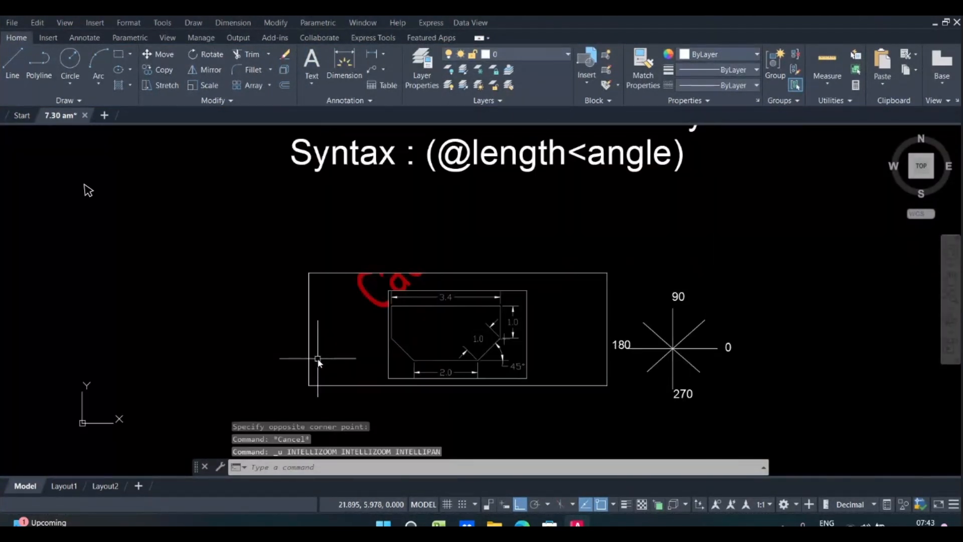
{"action": "key", "text": "ctrl+z"}
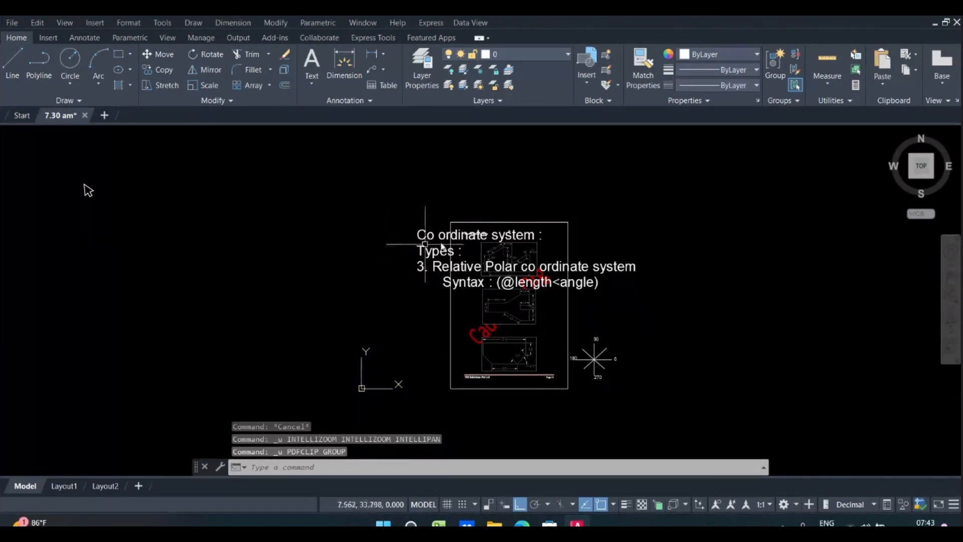
Step: Clip the PDF underlay with a full-width rectangular boundary around the uppermost exercise figure, excluding the other two figures
{"action": "left_click", "coordinate": [469, 221]}
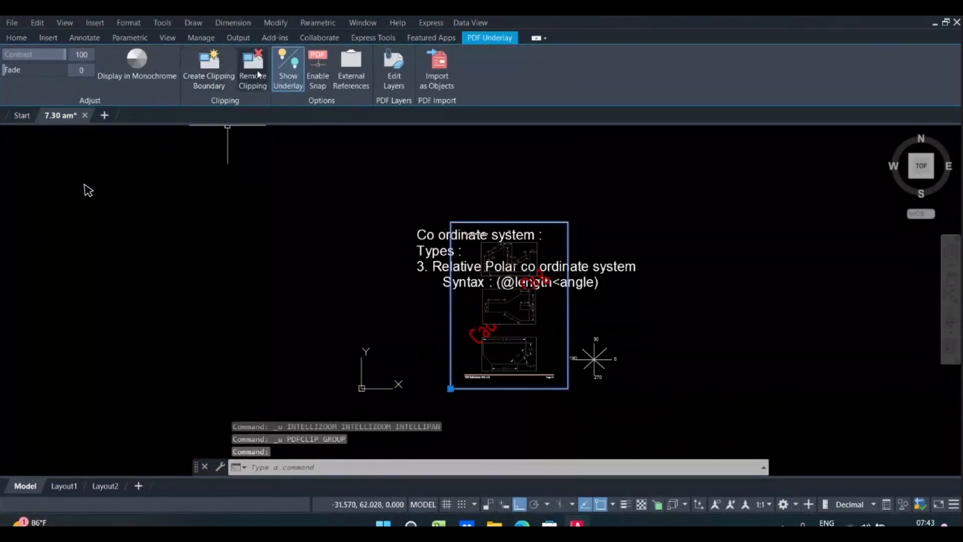
{"action": "left_click", "coordinate": [224, 75]}
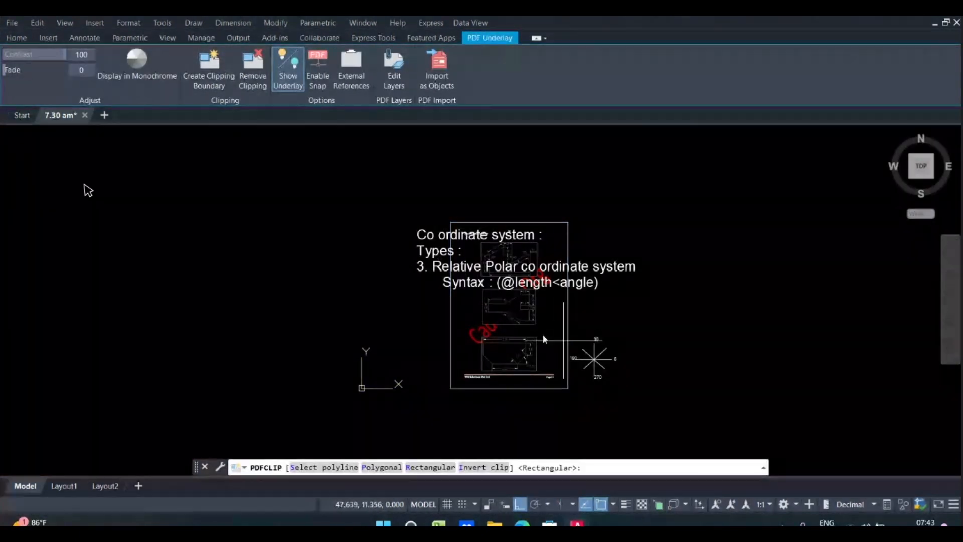
{"action": "scroll", "coordinate": [521, 323], "scroll_direction": "up", "scroll_amount": 4}
{"action": "middle_click_drag", "start_coordinate": [524, 316], "coordinate": [500, 422]}
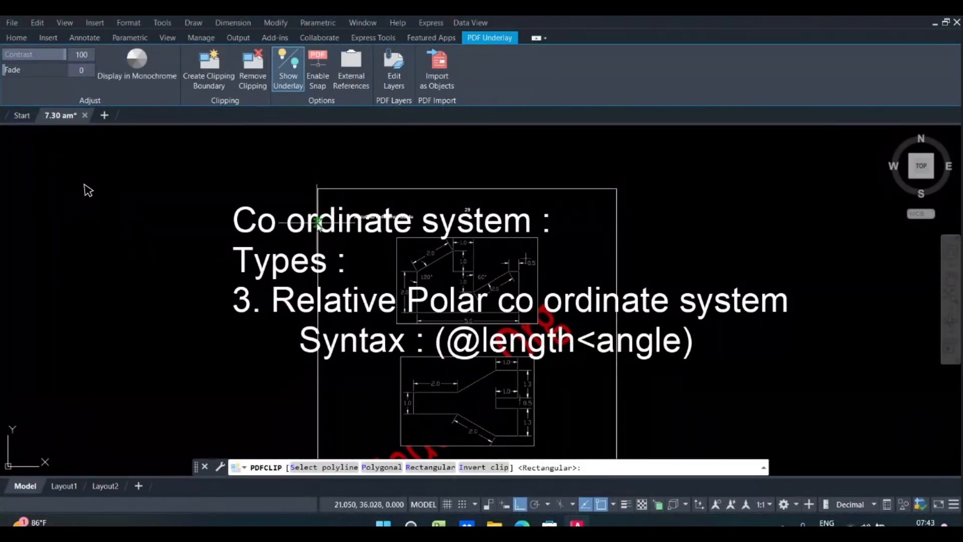
{"action": "left_click", "coordinate": [317, 227]}
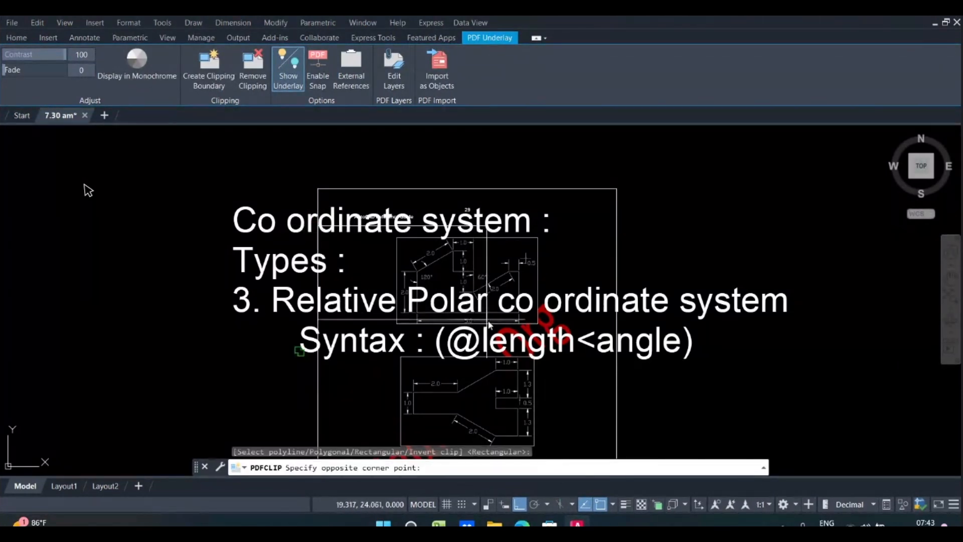
{"action": "left_click", "coordinate": [617, 336]}
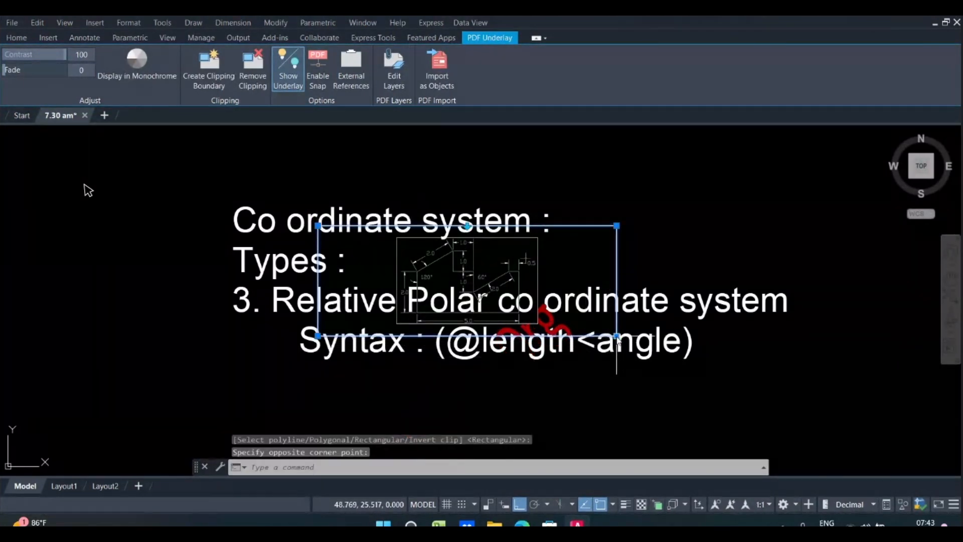
Step: Move the clipped underlay, with Ortho off, below the syntax text and between the origin and the angle compass
{"action": "key", "text": "Return"}
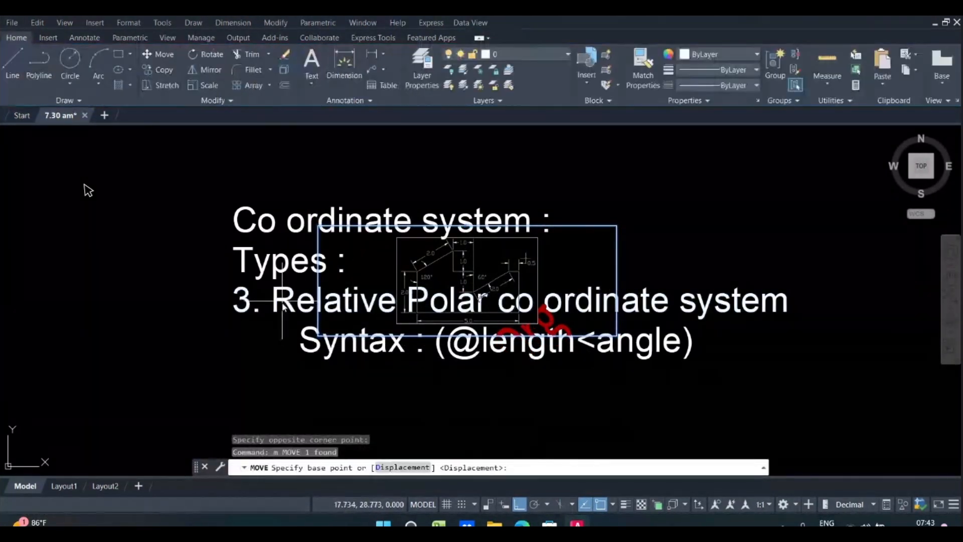
{"action": "left_click", "coordinate": [325, 345]}
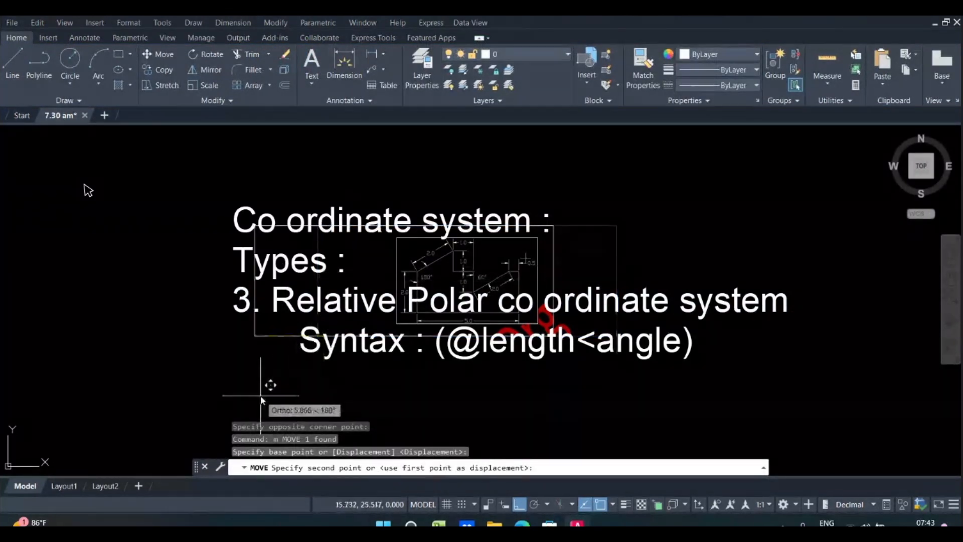
{"action": "scroll", "coordinate": [296, 389], "scroll_direction": "down", "scroll_amount": 5}
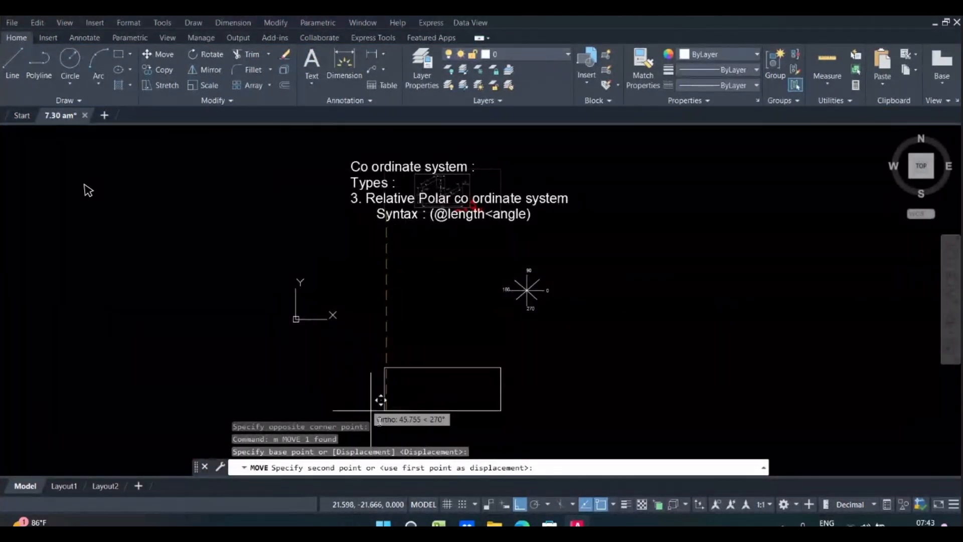
{"action": "left_click", "coordinate": [518, 504]}
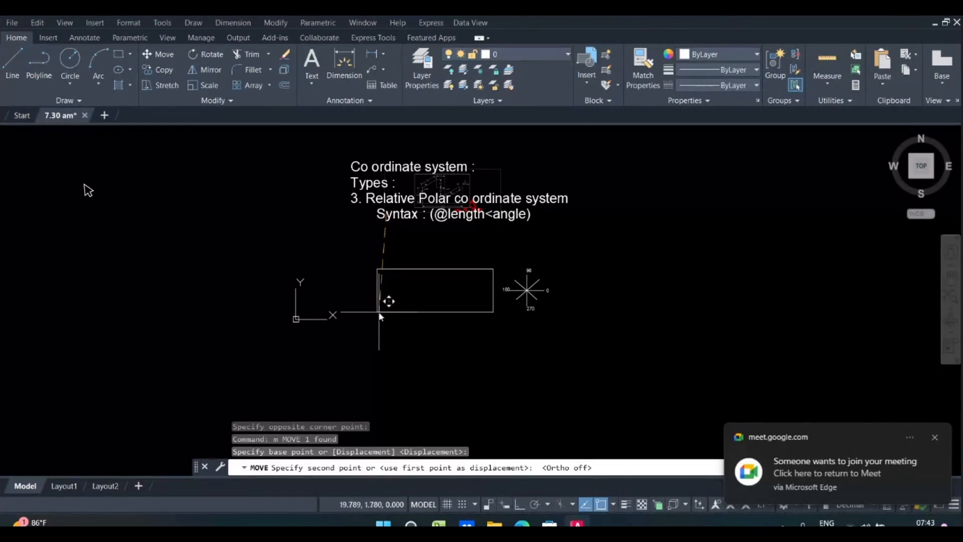
{"action": "left_click", "coordinate": [380, 316]}
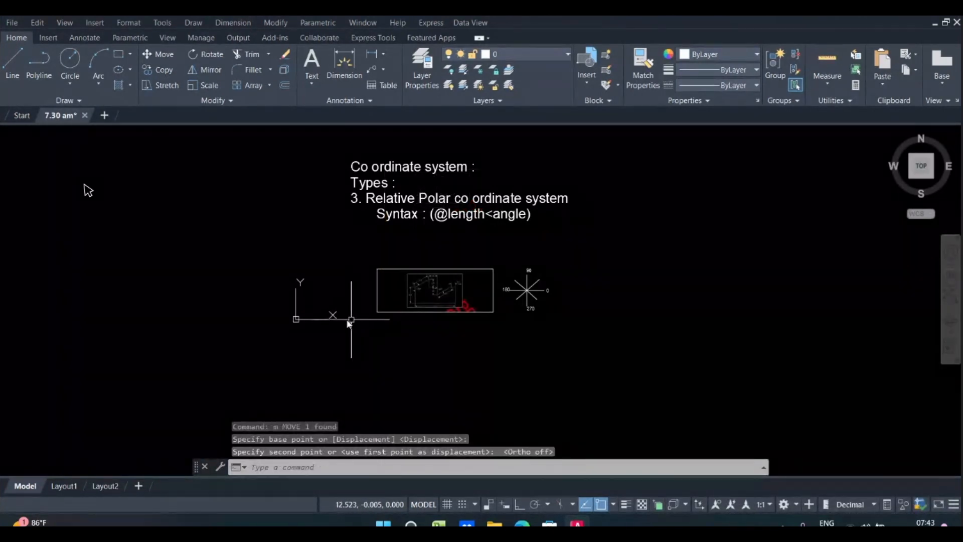
Step: Examine the lengths and angles dimensioned on the exercise figure in the clipped underlay
{"action": "scroll", "coordinate": [346, 319], "scroll_direction": "up", "scroll_amount": 5}
{"action": "middle_click_drag", "start_coordinate": [345, 318], "coordinate": [354, 398]}
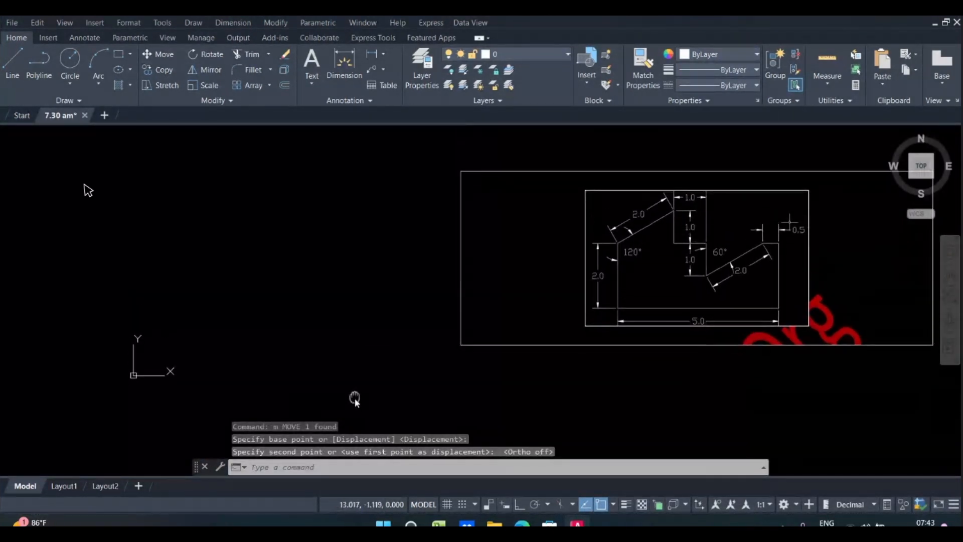
{"action": "middle_click_drag", "start_coordinate": [424, 320], "coordinate": [396, 363]}
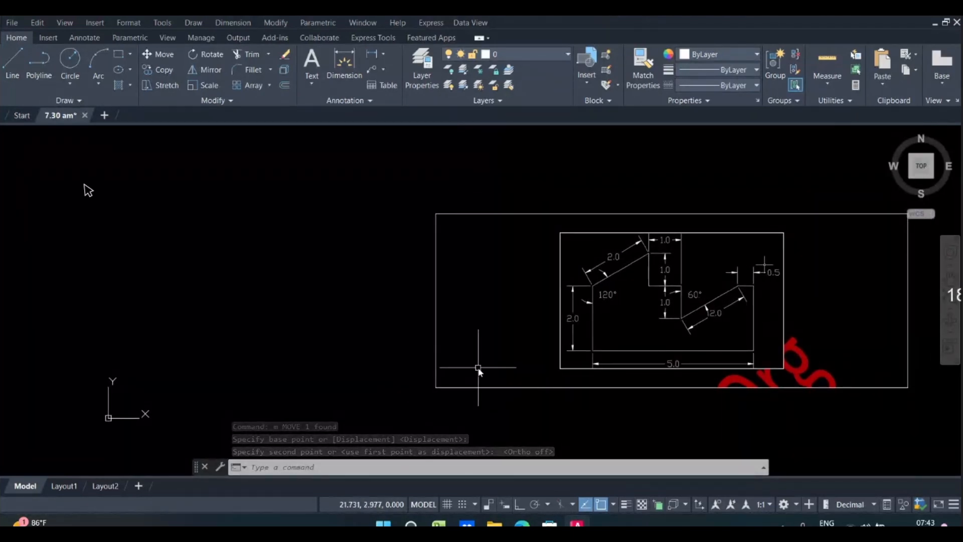
{"action": "scroll", "coordinate": [477, 370], "scroll_direction": "up", "scroll_amount": 2}
{"action": "middle_click_drag", "start_coordinate": [451, 376], "coordinate": [411, 380]}
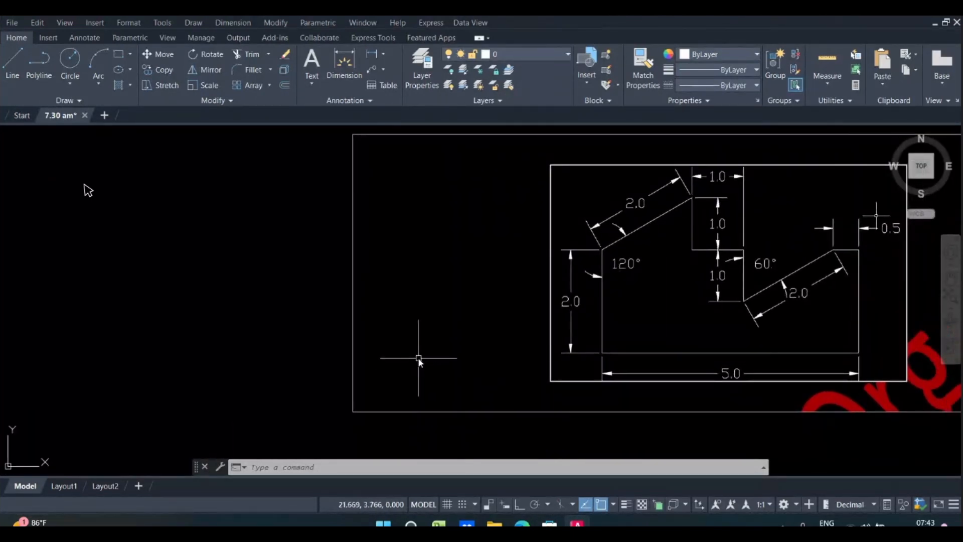
{"action": "scroll", "coordinate": [419, 359], "scroll_direction": "down", "scroll_amount": 2}
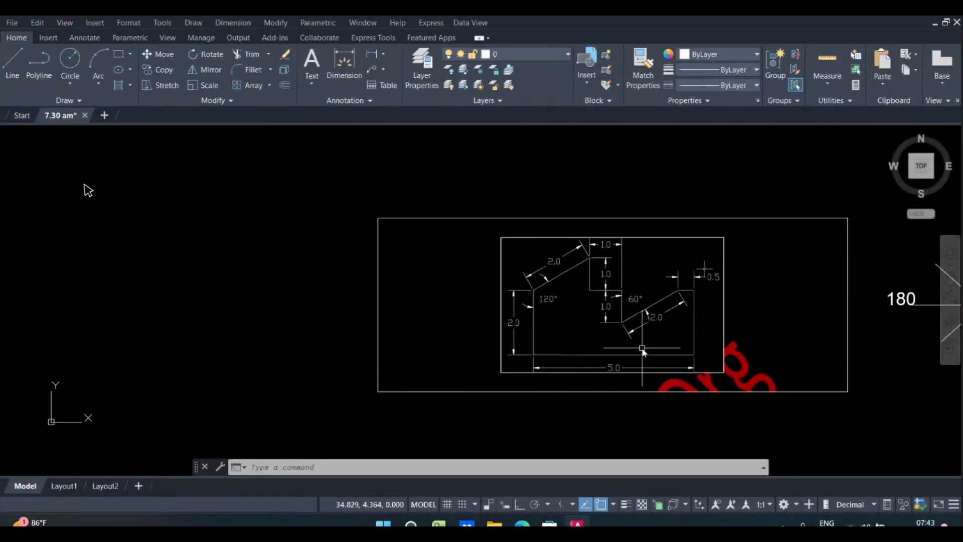
{"action": "scroll", "coordinate": [628, 310], "scroll_direction": "up", "scroll_amount": 2}
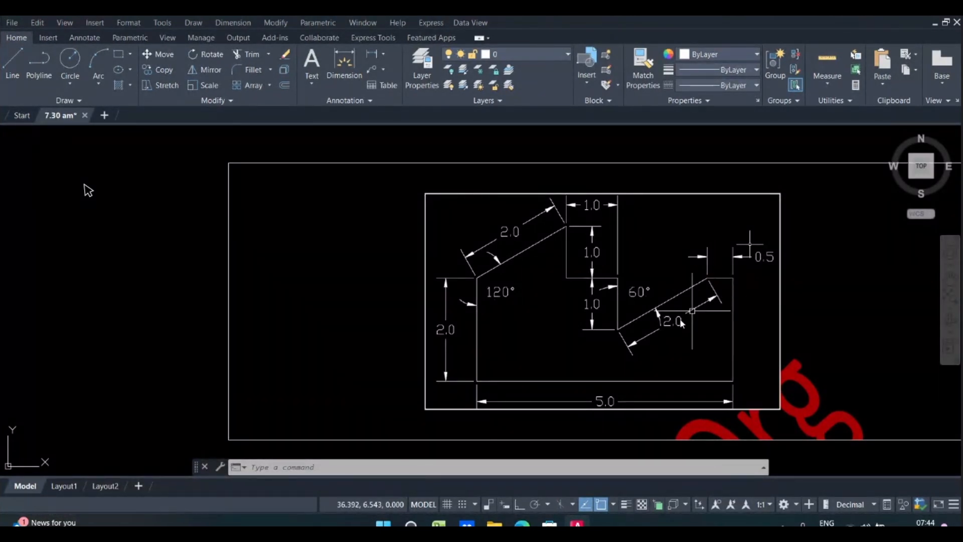
Step: Draw connected lines starting at 0,0 through the relative polar points @5<0, @2<90 and @.5<180
{"action": "scroll", "coordinate": [521, 343], "scroll_direction": "down", "scroll_amount": 5}
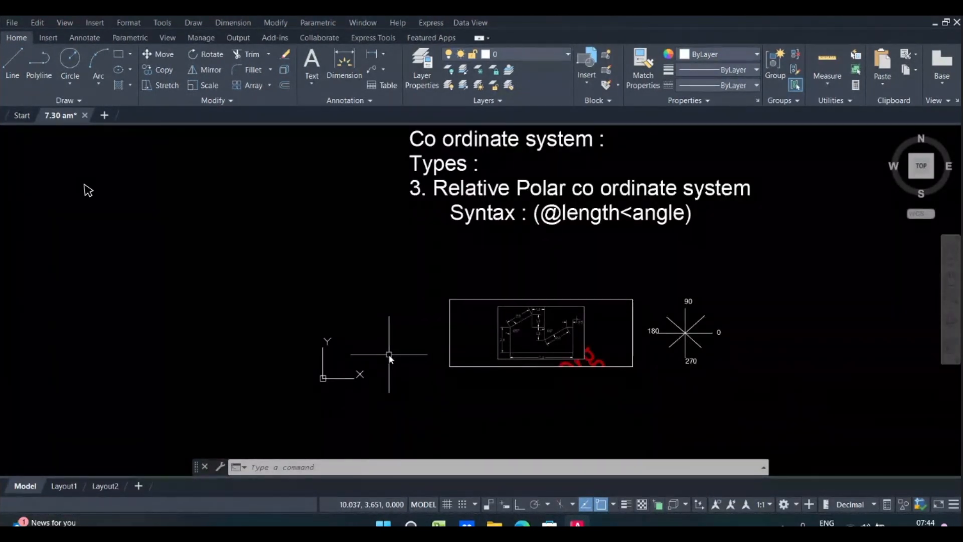
{"action": "key", "text": "Return"}
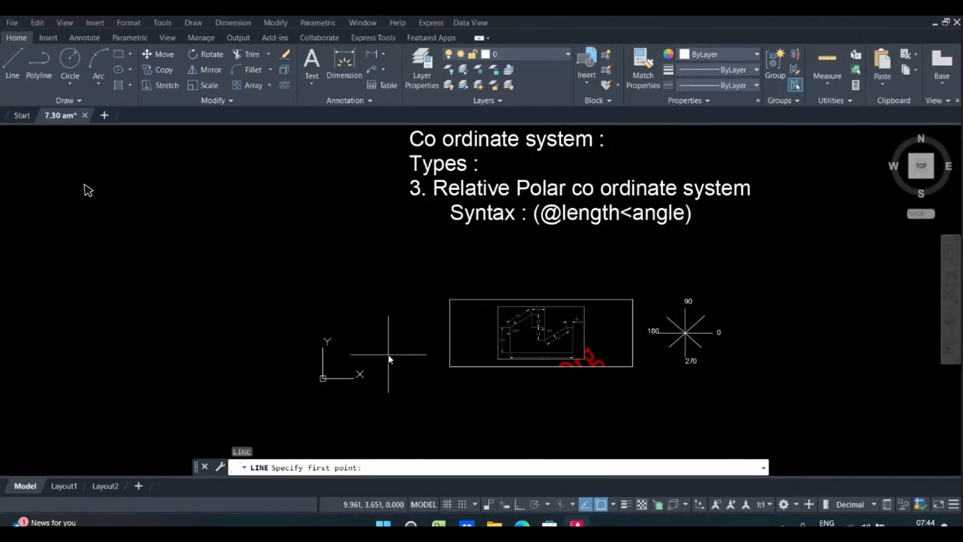
{"action": "type", "text": "0,0"}
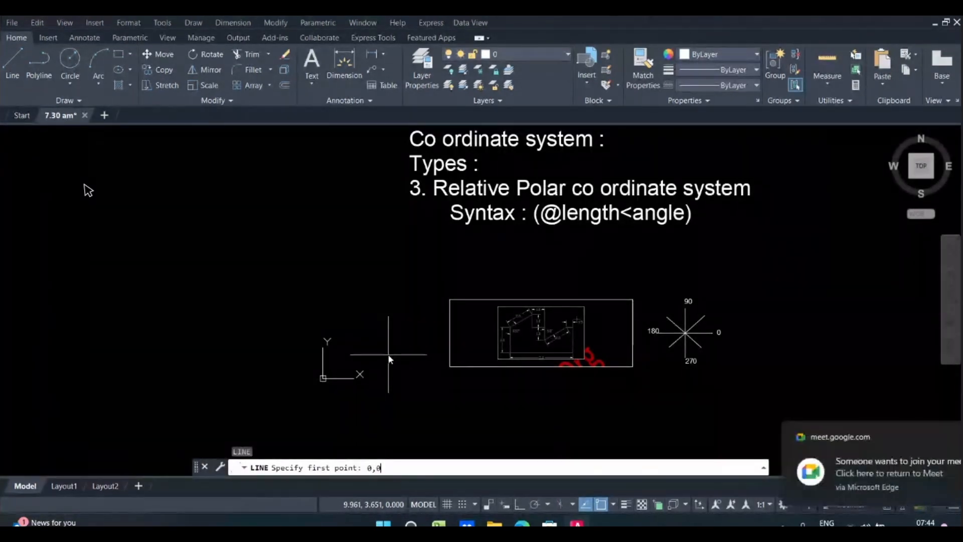
{"action": "key", "text": "Return"}
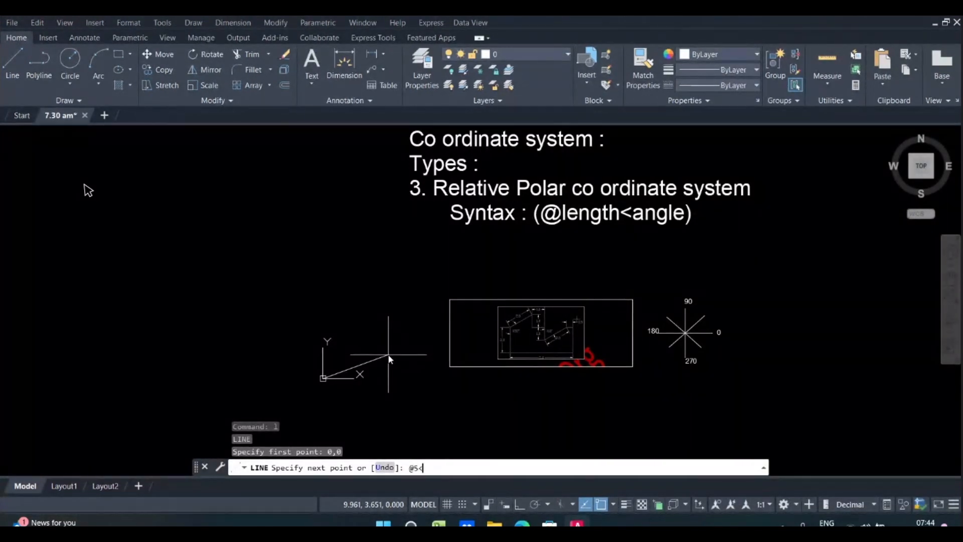
{"action": "key", "text": "Return"}
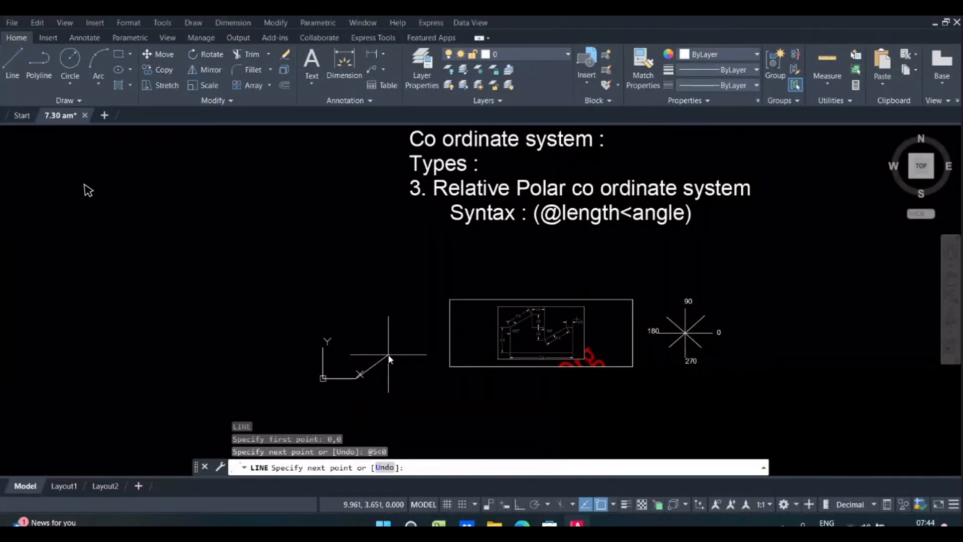
{"action": "scroll", "coordinate": [359, 351], "scroll_direction": "up", "scroll_amount": 4}
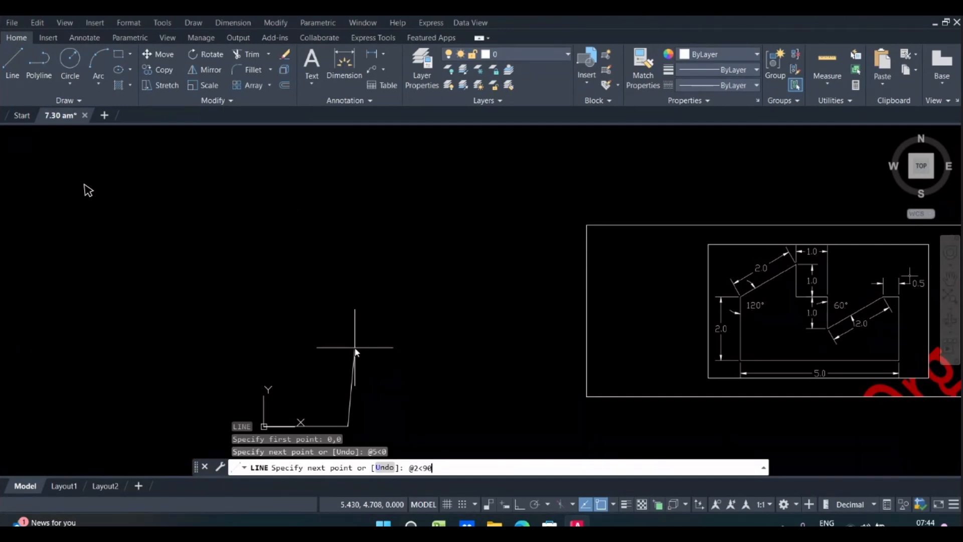
{"action": "key", "text": "Return"}
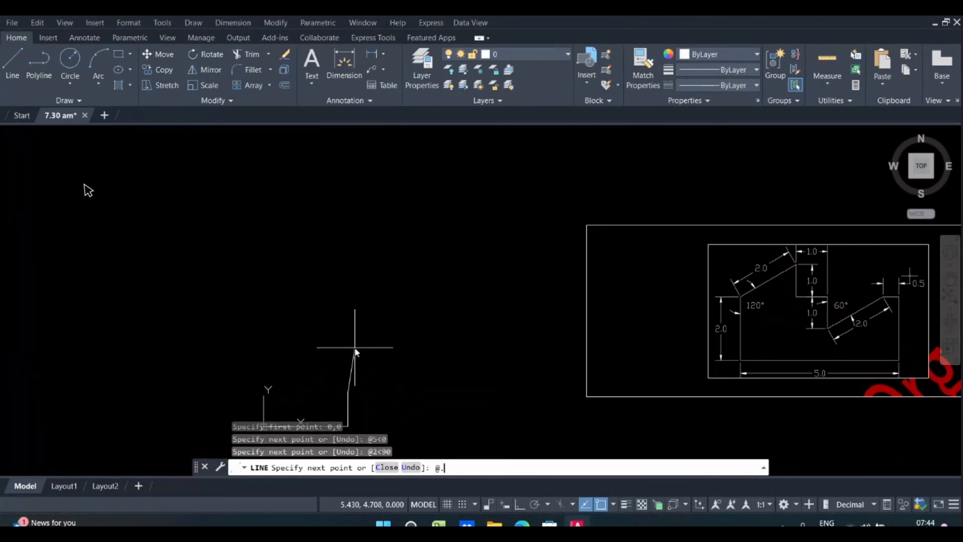
{"action": "type", "text": "@.5<180"}
{"action": "key", "text": "Return"}
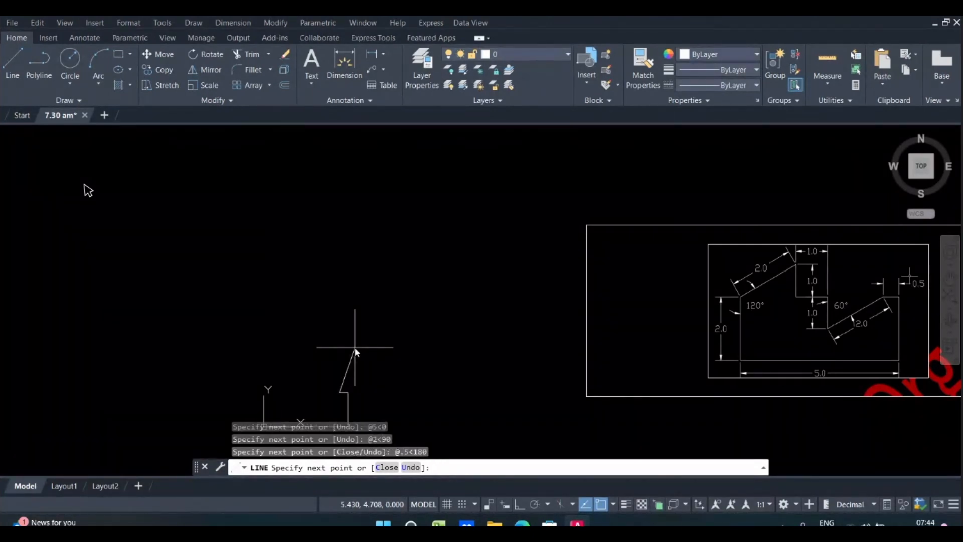
Step: Examine the 60° corner and its 2.0 slanted edge on the reference figure, comparing the direction with the angle compass
{"action": "middle_click_drag", "start_coordinate": [318, 366], "coordinate": [290, 335]}
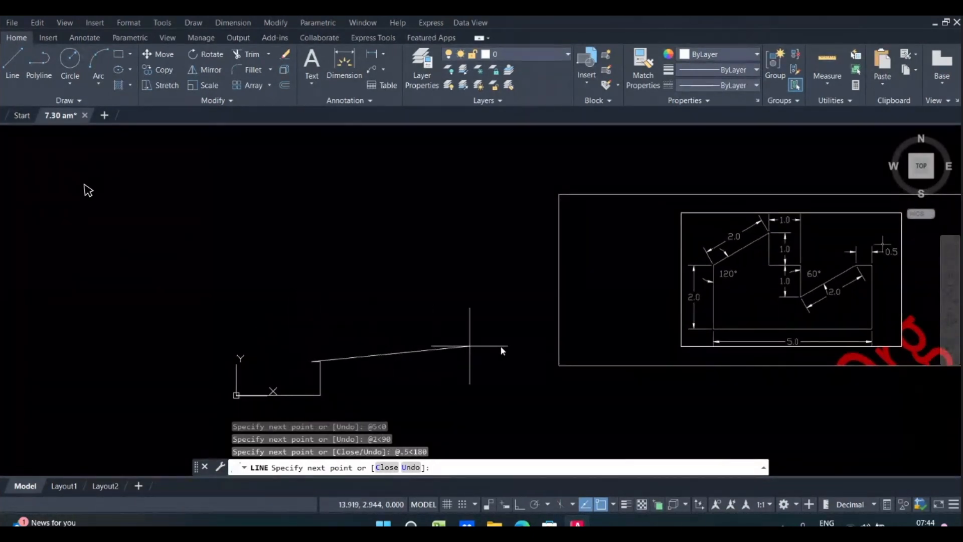
{"action": "scroll", "coordinate": [855, 306], "scroll_direction": "up", "scroll_amount": 2}
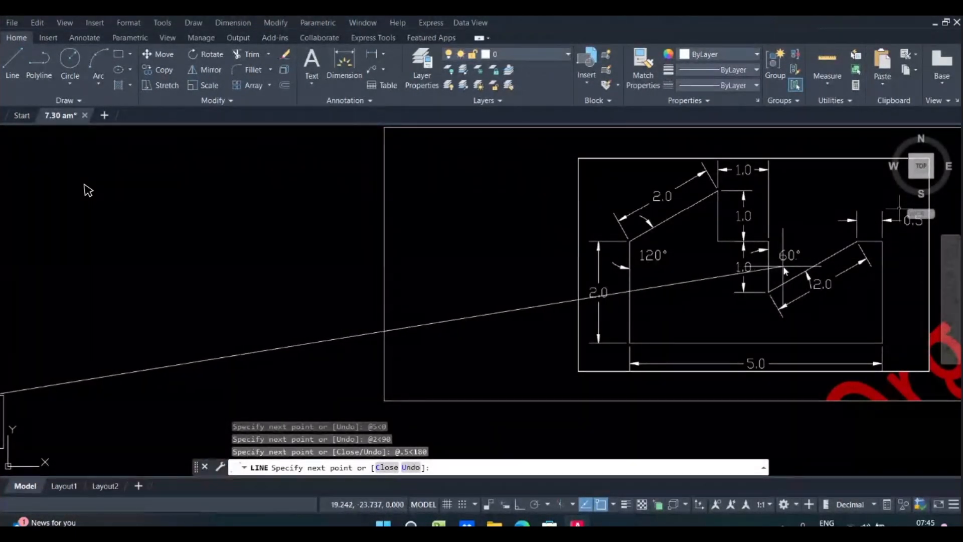
{"action": "middle_click_drag", "start_coordinate": [781, 273], "coordinate": [757, 291]}
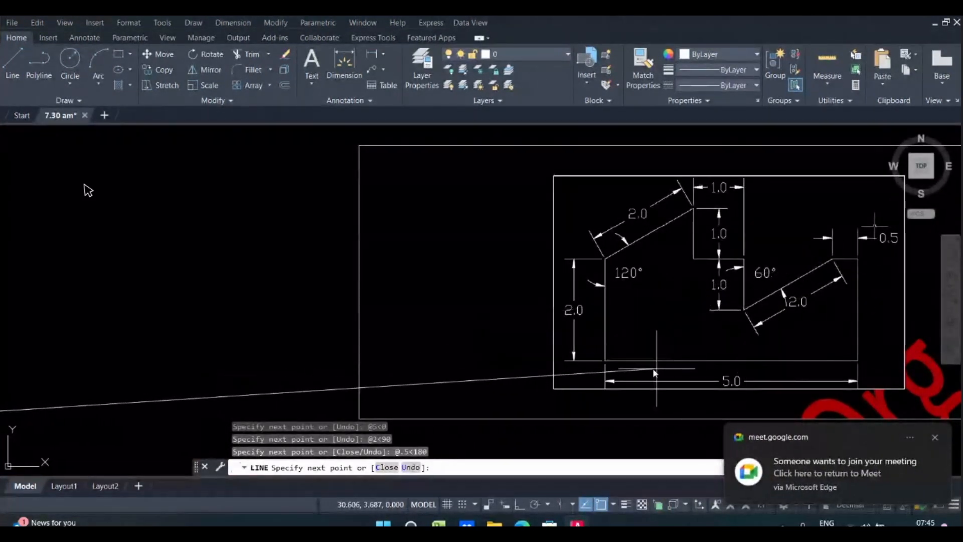
{"action": "mouse_move", "coordinate": [852, 362]}
{"action": "middle_mouse_down"}
{"action": "mouse_move", "coordinate": [766, 373]}
{"action": "mouse_move", "coordinate": [708, 365]}
{"action": "middle_mouse_up"}
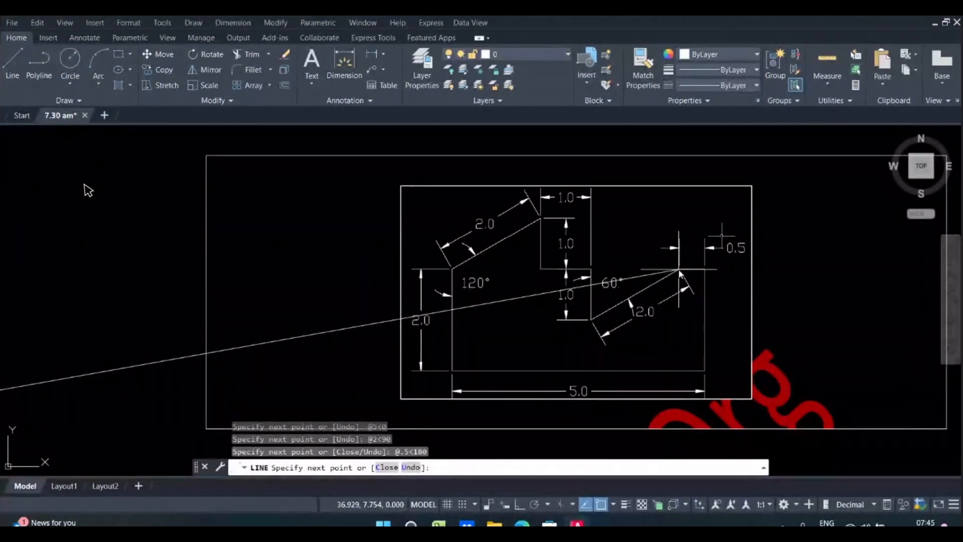
{"action": "scroll", "coordinate": [401, 341], "scroll_direction": "down", "scroll_amount": 8}
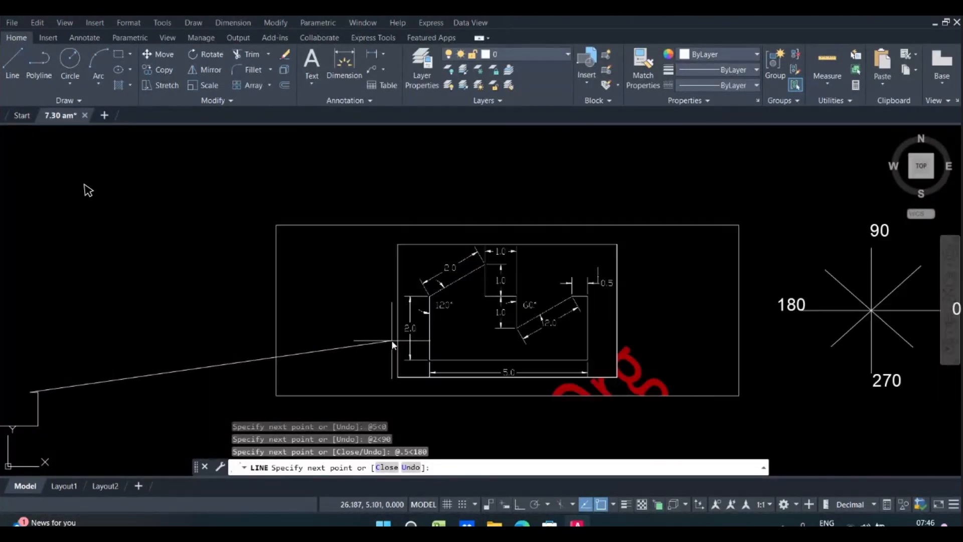
{"action": "scroll", "coordinate": [265, 356], "scroll_direction": "up", "scroll_amount": 5}
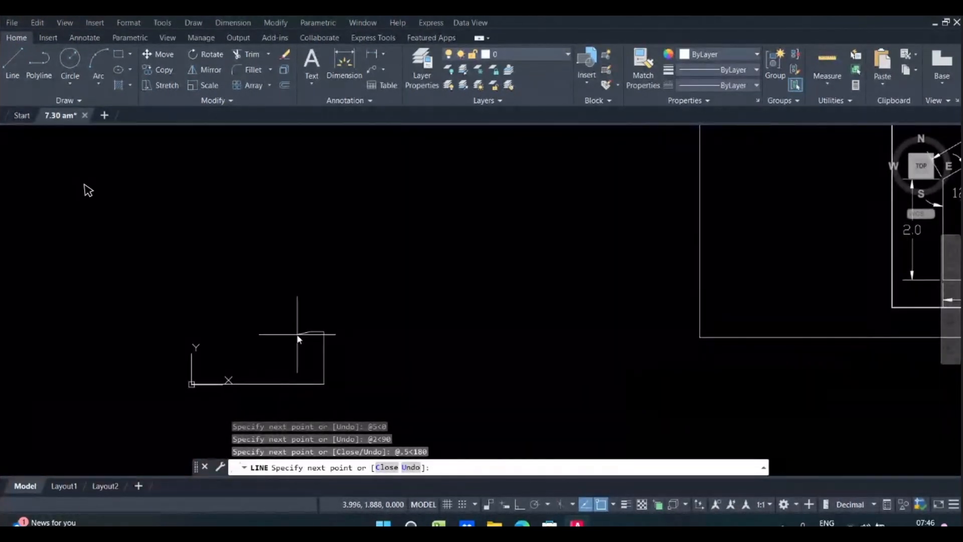
{"action": "scroll", "coordinate": [305, 335], "scroll_direction": "down", "scroll_amount": 4}
{"action": "scroll", "coordinate": [627, 301], "scroll_direction": "up", "scroll_amount": 5}
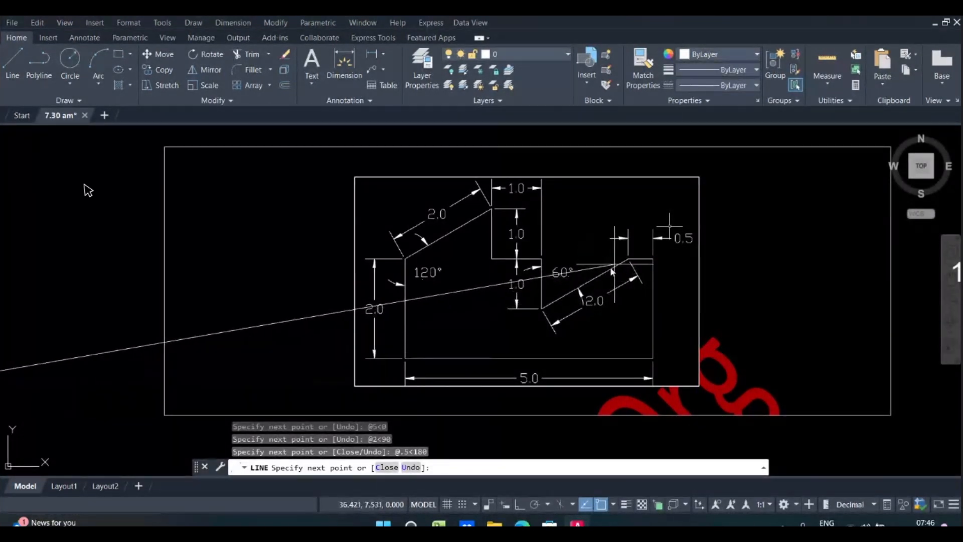
{"action": "scroll", "coordinate": [562, 309], "scroll_direction": "down", "scroll_amount": 4}
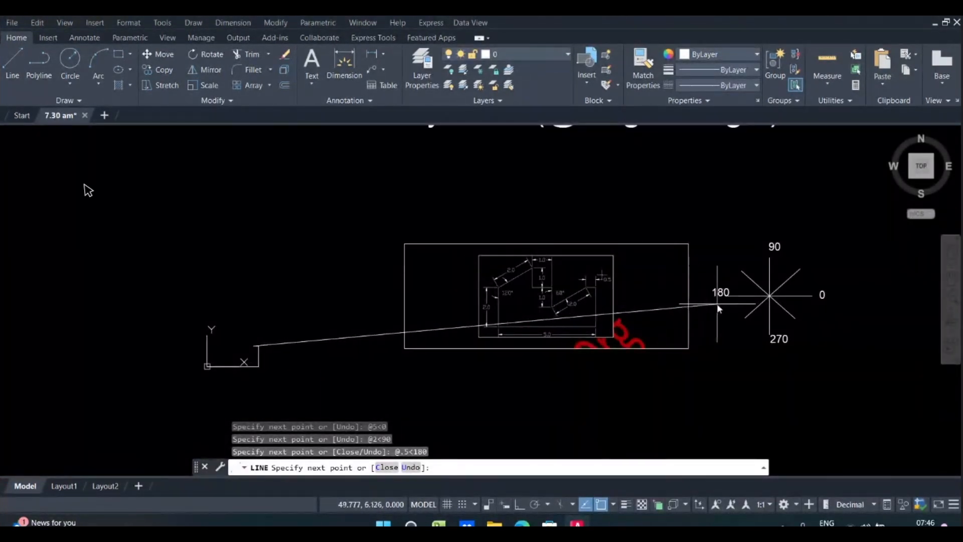
{"action": "scroll", "coordinate": [717, 303], "scroll_direction": "up", "scroll_amount": 2}
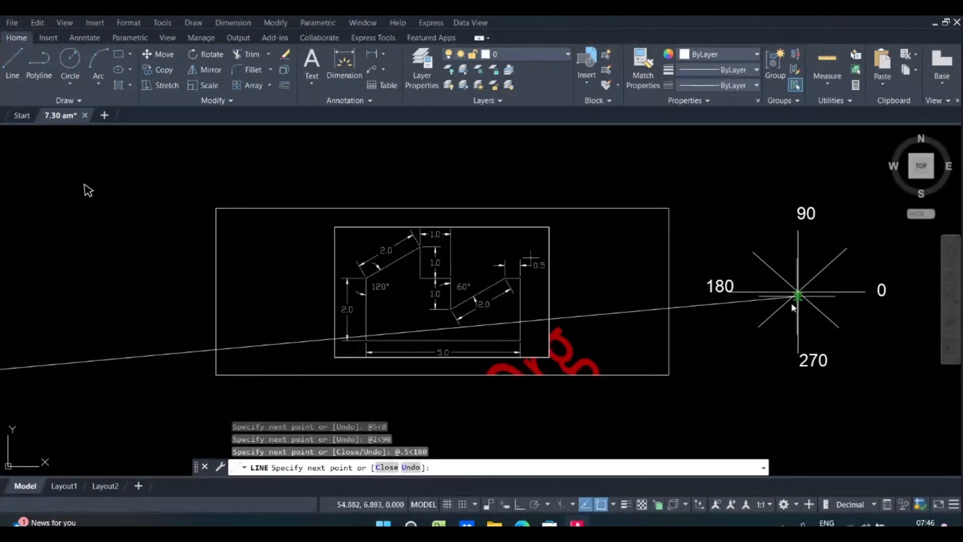
{"action": "scroll", "coordinate": [472, 290], "scroll_direction": "up", "scroll_amount": 4}
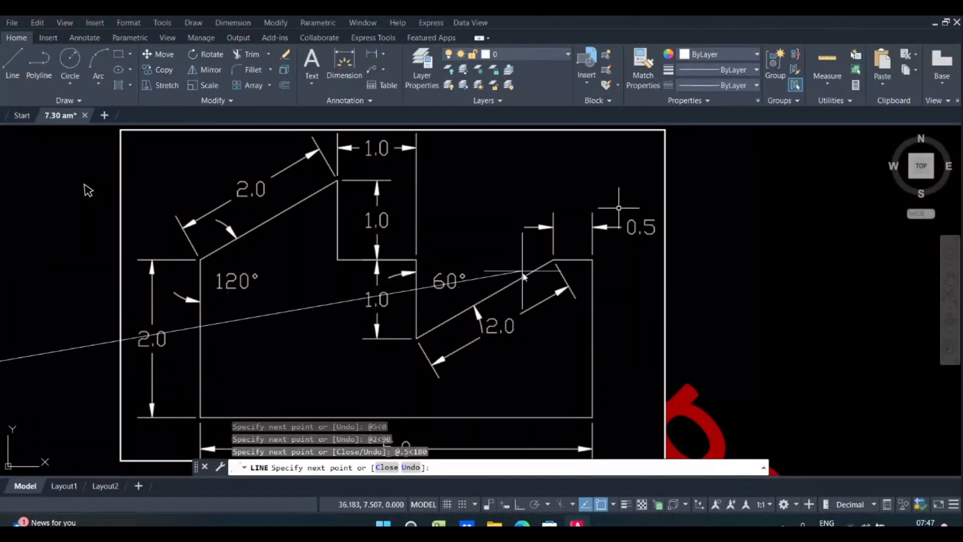
Step: Continue the connected lines through the relative polar points @2<210, @1<90, @1<180 and @1<90
{"action": "scroll", "coordinate": [498, 282], "scroll_direction": "down", "scroll_amount": 4}
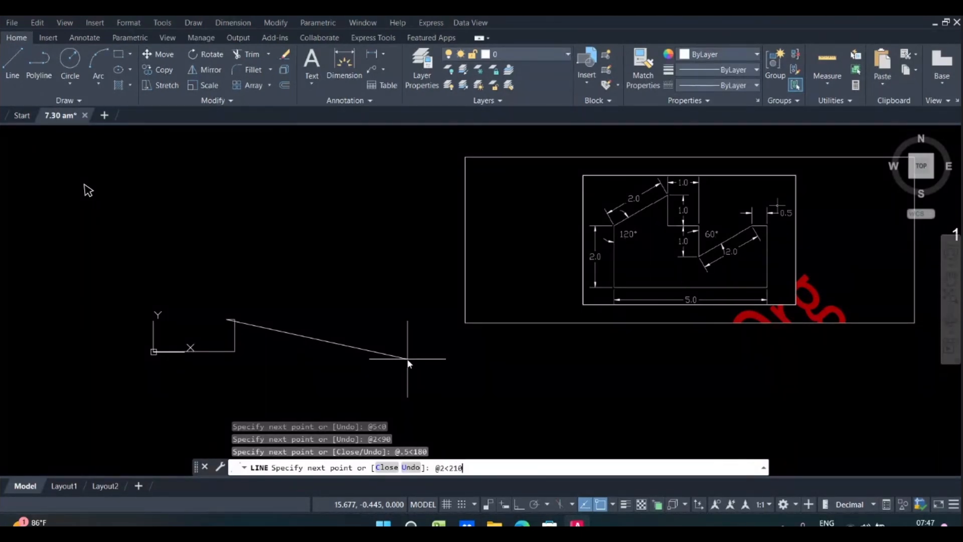
{"action": "key", "text": "Return"}
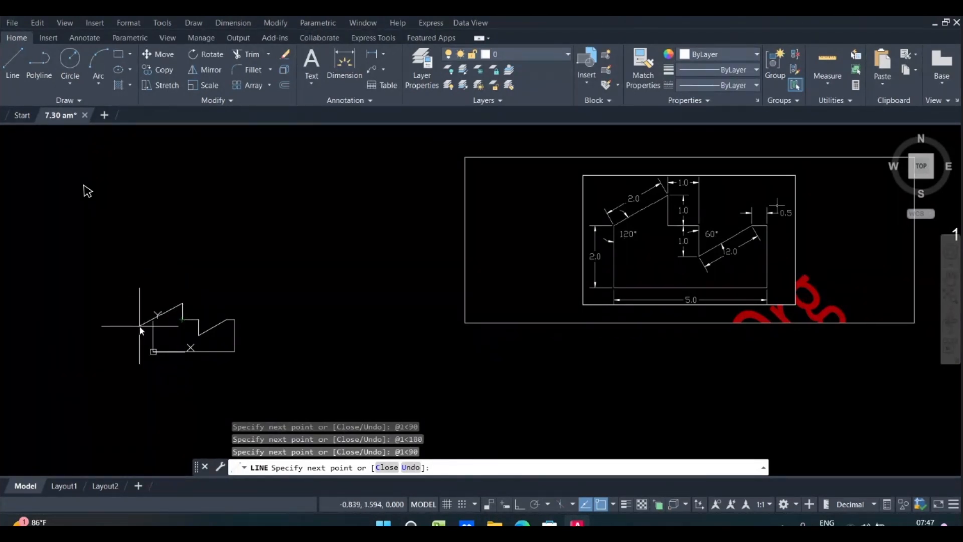
{"action": "scroll", "coordinate": [140, 327], "scroll_direction": "up", "scroll_amount": 2}
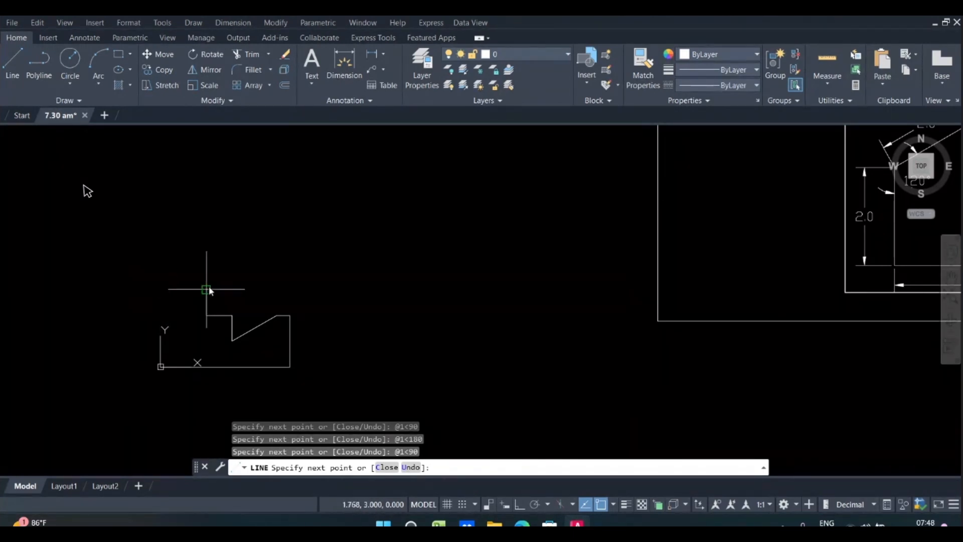
{"action": "scroll", "coordinate": [233, 307], "scroll_direction": "down", "scroll_amount": 2}
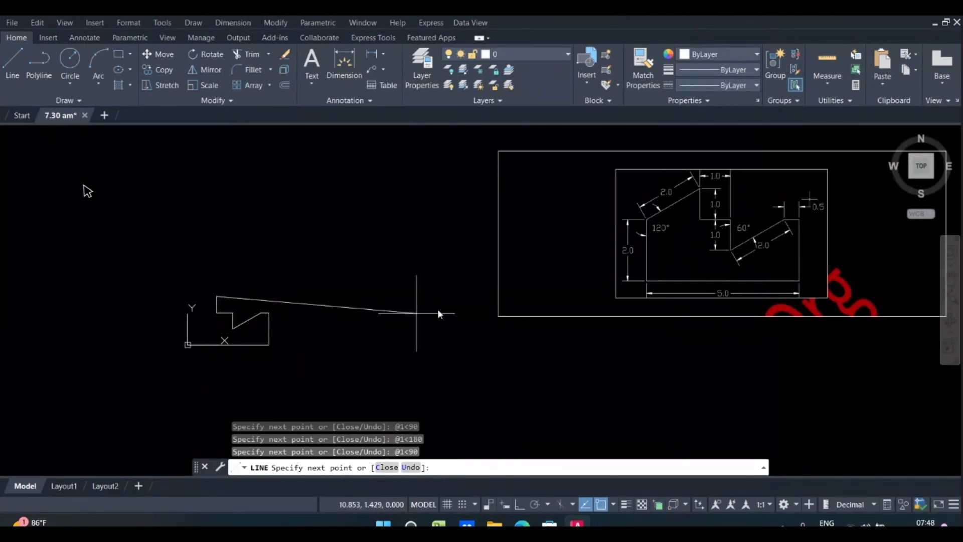
Step: Examine the 120° corner and its 2.0 slanted edge on the reference figure to work out the next line's angle
{"action": "middle_click_drag", "start_coordinate": [635, 233], "coordinate": [551, 294]}
{"action": "scroll", "coordinate": [595, 271], "scroll_direction": "up", "scroll_amount": 4}
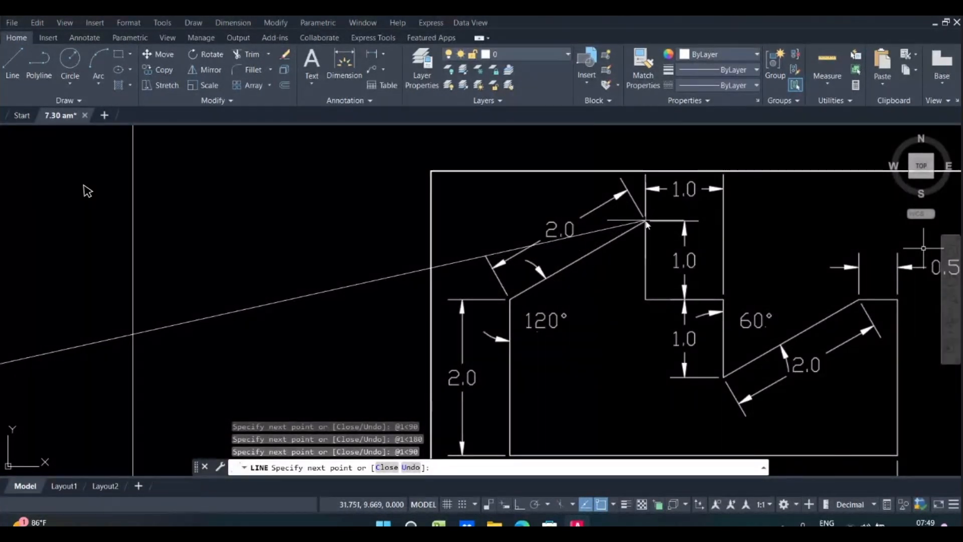
{"action": "scroll", "coordinate": [502, 259], "scroll_direction": "down", "scroll_amount": 4}
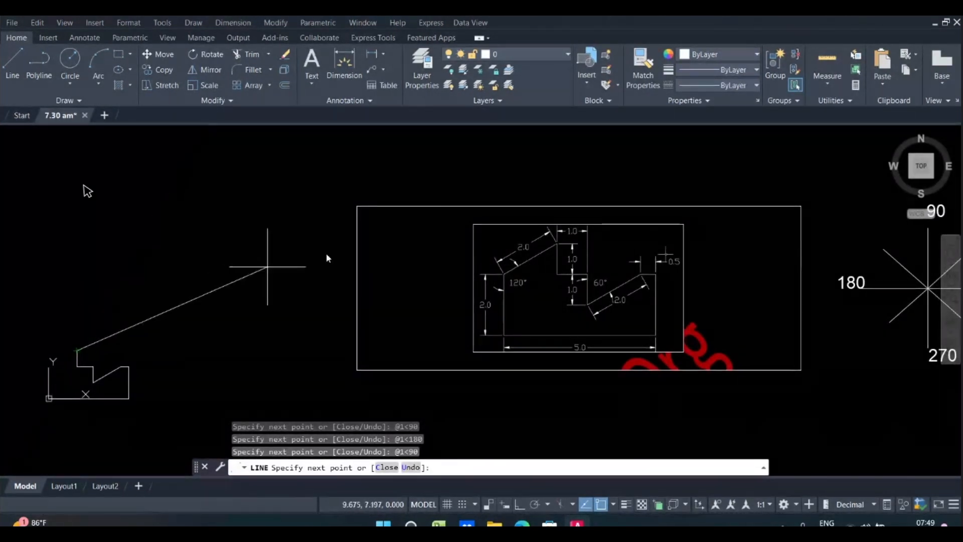
{"action": "scroll", "coordinate": [560, 245], "scroll_direction": "up", "scroll_amount": 4}
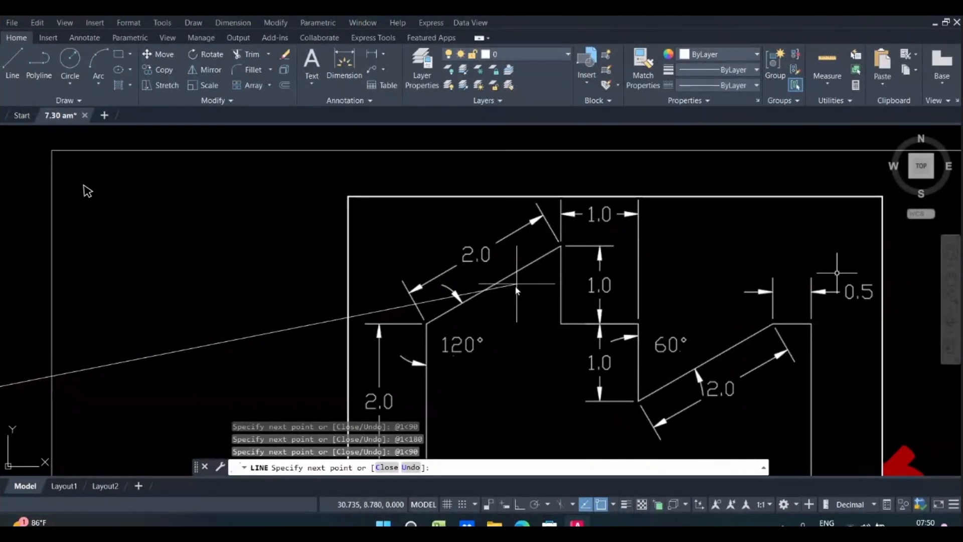
{"action": "scroll", "coordinate": [491, 344], "scroll_direction": "down", "scroll_amount": 4}
{"action": "scroll", "coordinate": [464, 365], "scroll_direction": "down", "scroll_amount": 2}
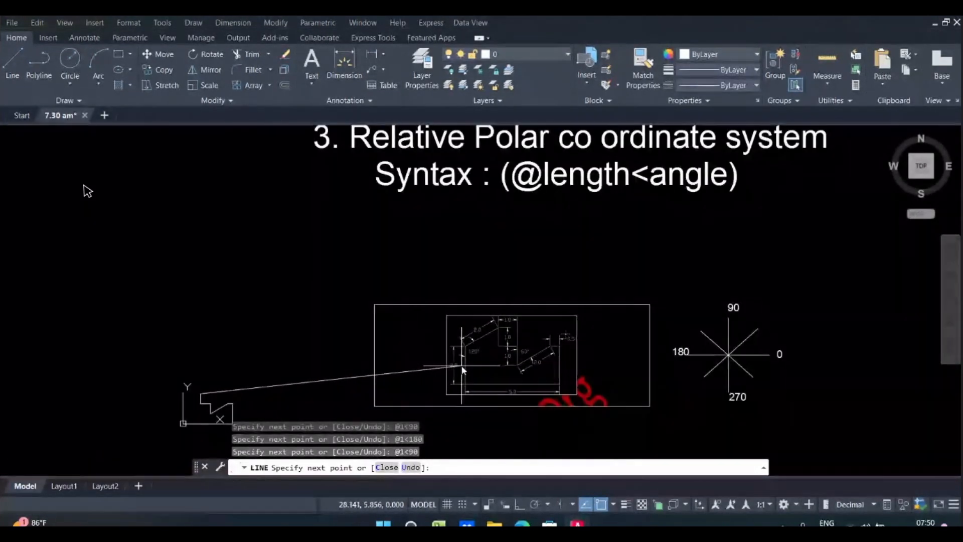
{"action": "middle_click_drag", "start_coordinate": [489, 341], "coordinate": [594, 285]}
{"action": "scroll", "coordinate": [286, 279], "scroll_direction": "up", "scroll_amount": 6}
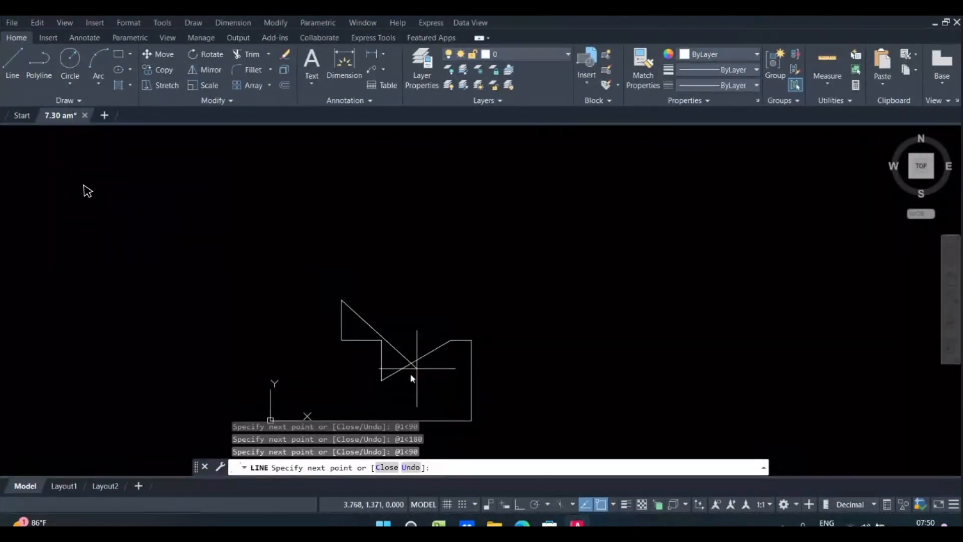
Step: Draw the upper slanted edge to @2<210 and finish the outline with the Close option
{"action": "scroll", "coordinate": [333, 305], "scroll_direction": "down", "scroll_amount": 2}
{"action": "scroll", "coordinate": [331, 305], "scroll_direction": "down", "scroll_amount": 2}
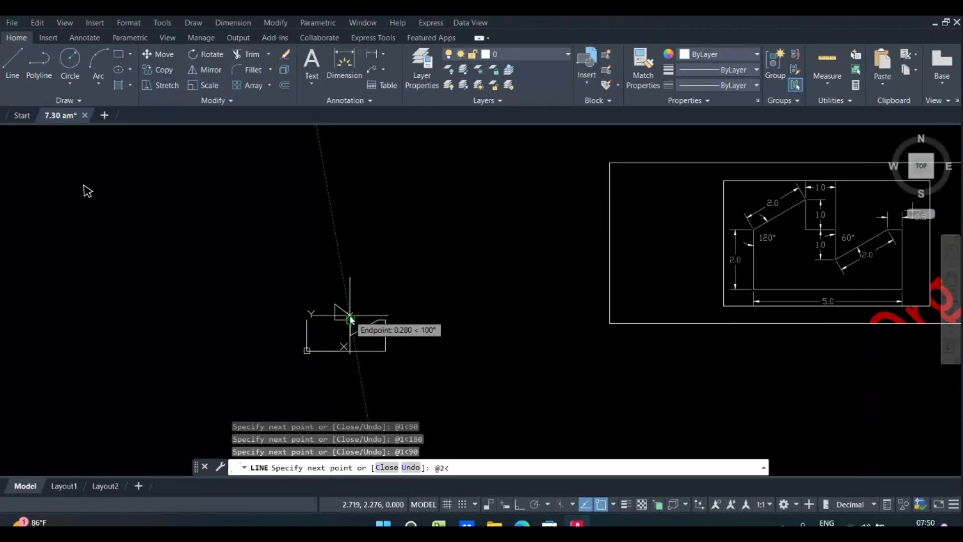
{"action": "key", "text": "Return"}
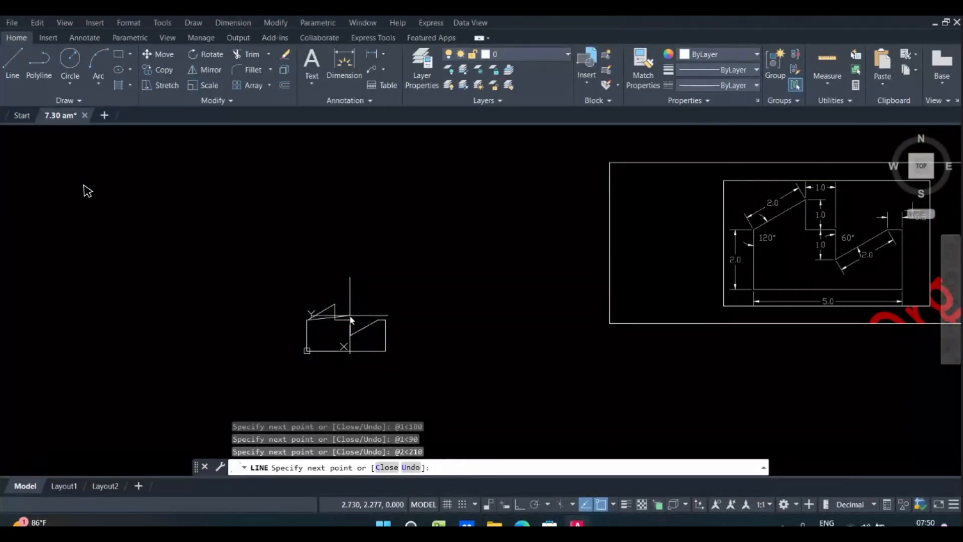
{"action": "scroll", "coordinate": [306, 359], "scroll_direction": "up", "scroll_amount": 2}
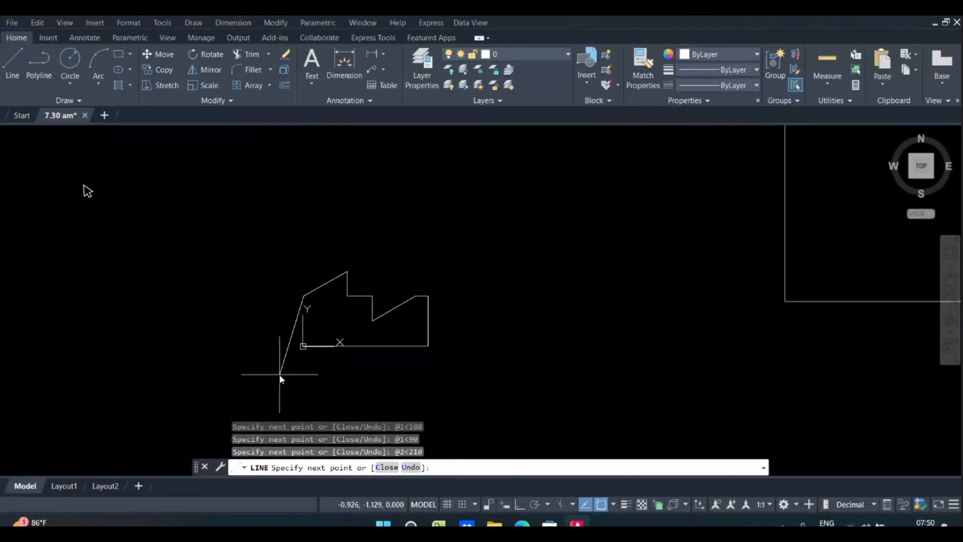
{"action": "key", "text": "Return"}
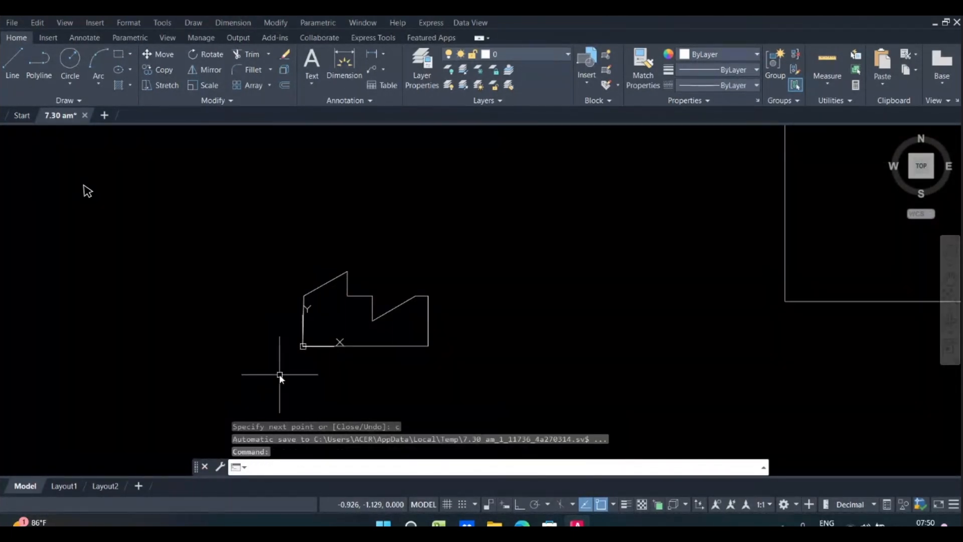
{"action": "scroll", "coordinate": [423, 401], "scroll_direction": "up", "scroll_amount": 2}
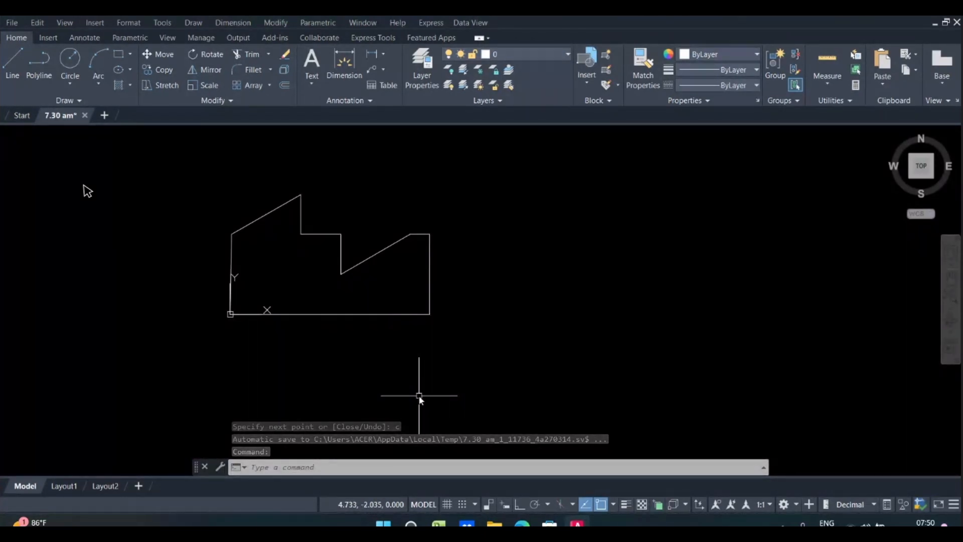
Step: Measure the angle between the notch's vertical and slanted edges with an angular dimension, cancelling before it is placed
{"action": "left_click", "coordinate": [384, 55]}
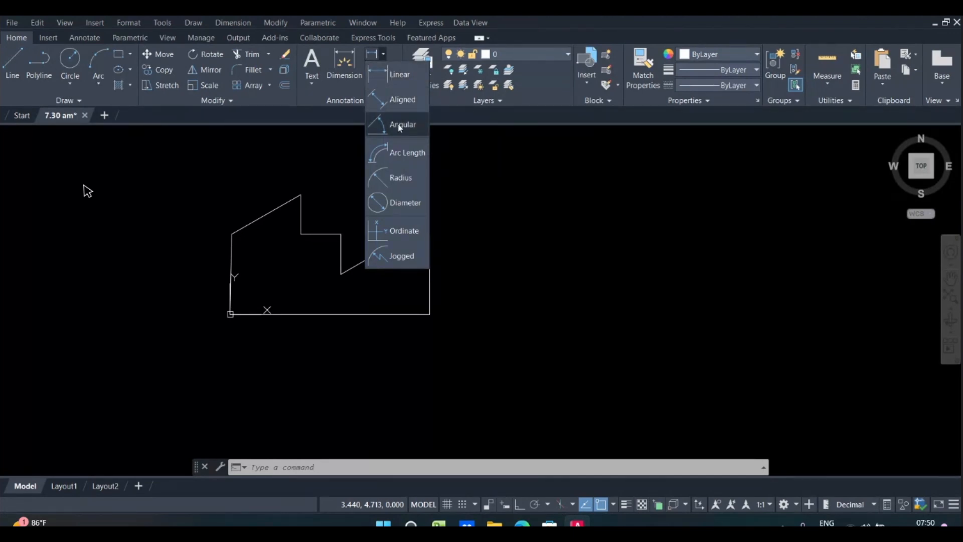
{"action": "left_click", "coordinate": [375, 55]}
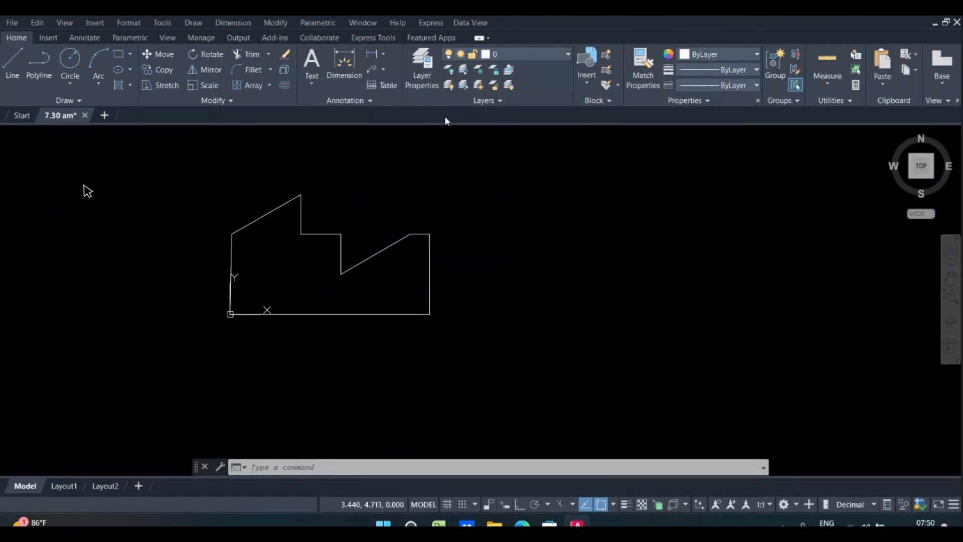
{"action": "left_click", "coordinate": [385, 55]}
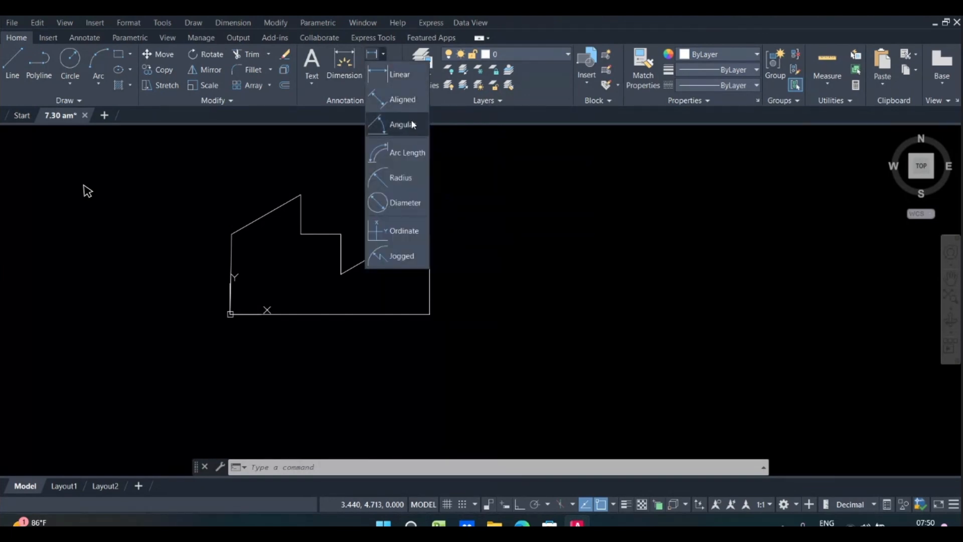
{"action": "left_click", "coordinate": [234, 23]}
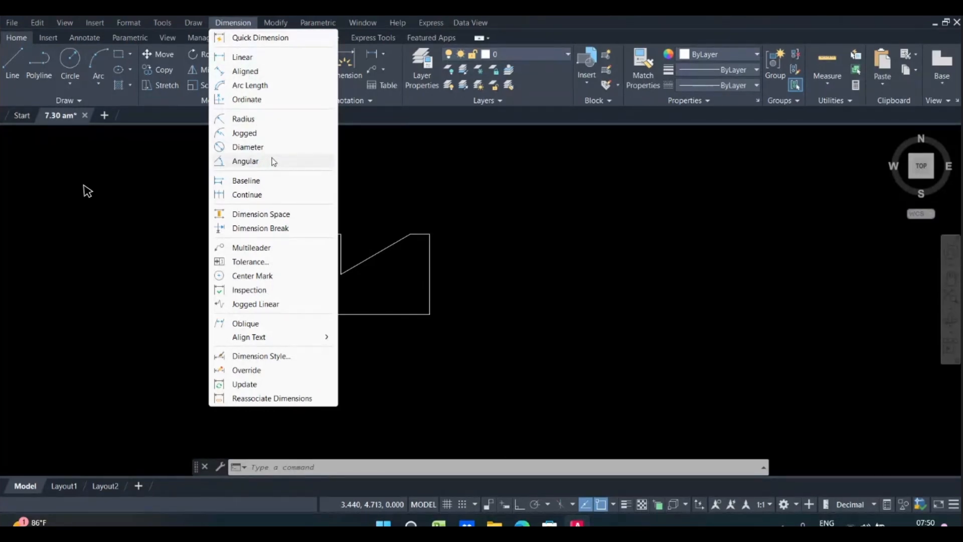
{"action": "left_click", "coordinate": [245, 161]}
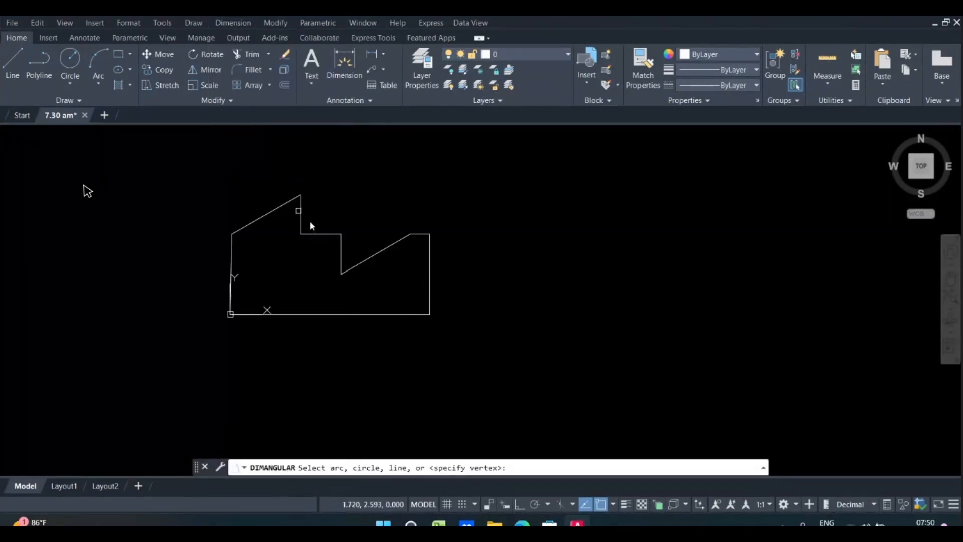
{"action": "left_click", "coordinate": [342, 260]}
{"action": "left_click", "coordinate": [357, 264]}
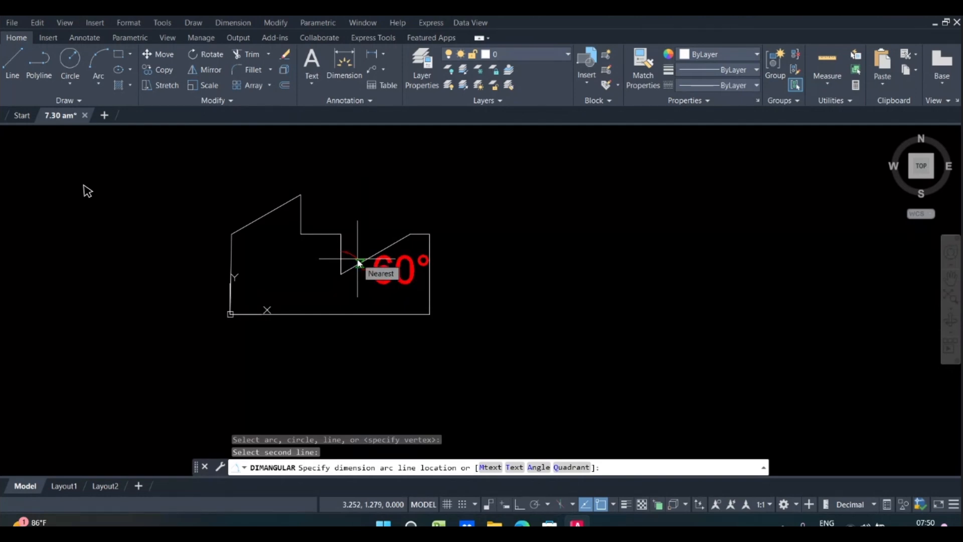
{"action": "key", "text": "Escape"}
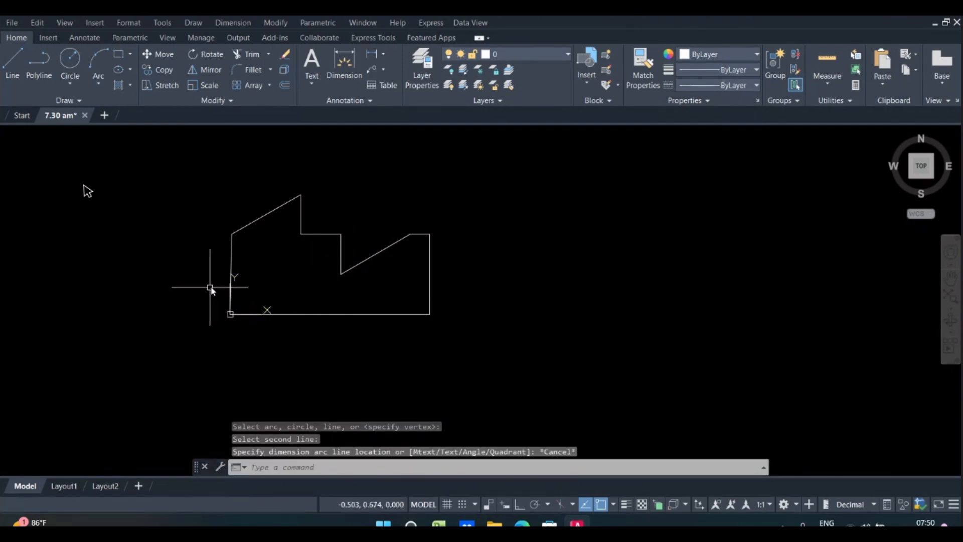
Step: Add an angular dimension between the figure's upper slanted edge and its closing vertical edge, placed inside the corner
{"action": "key", "text": "Return"}
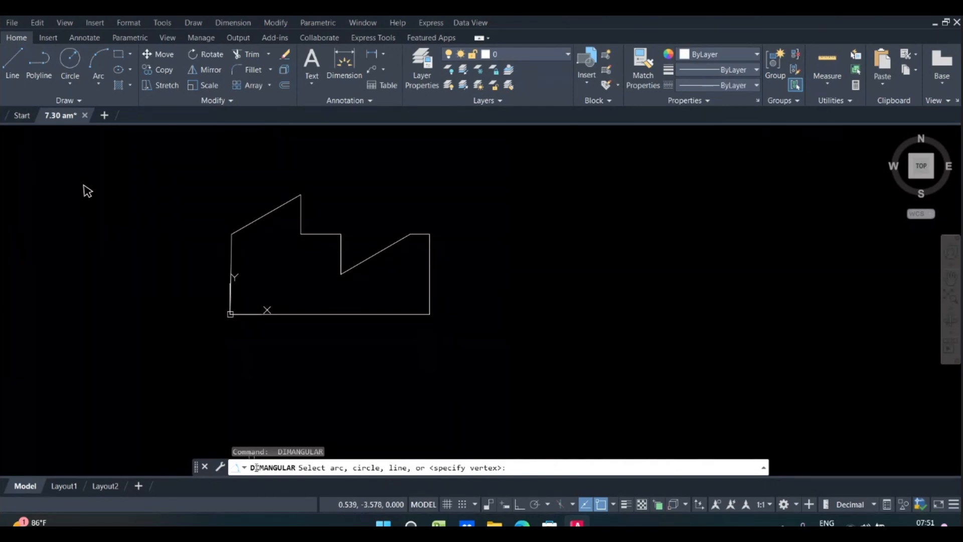
{"action": "left_click", "coordinate": [246, 229]}
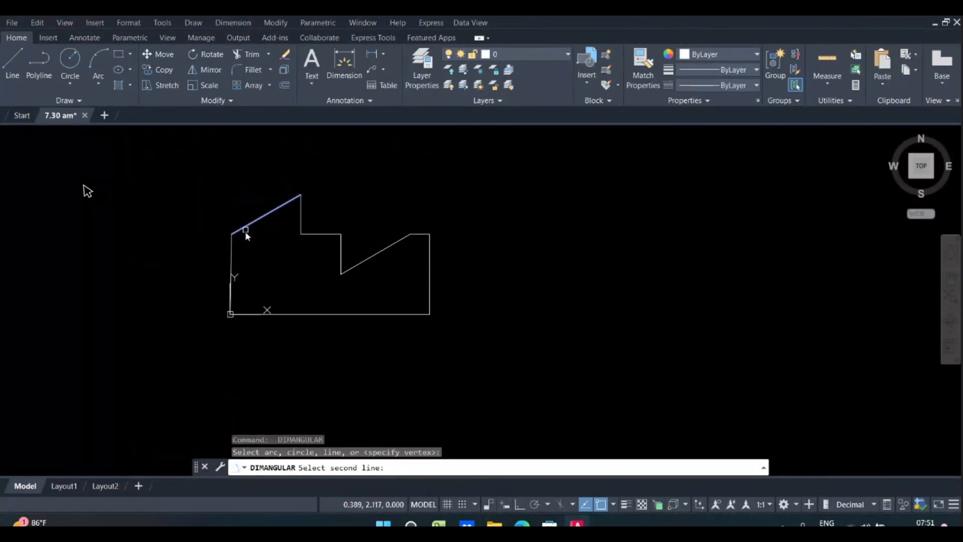
{"action": "left_click", "coordinate": [231, 261]}
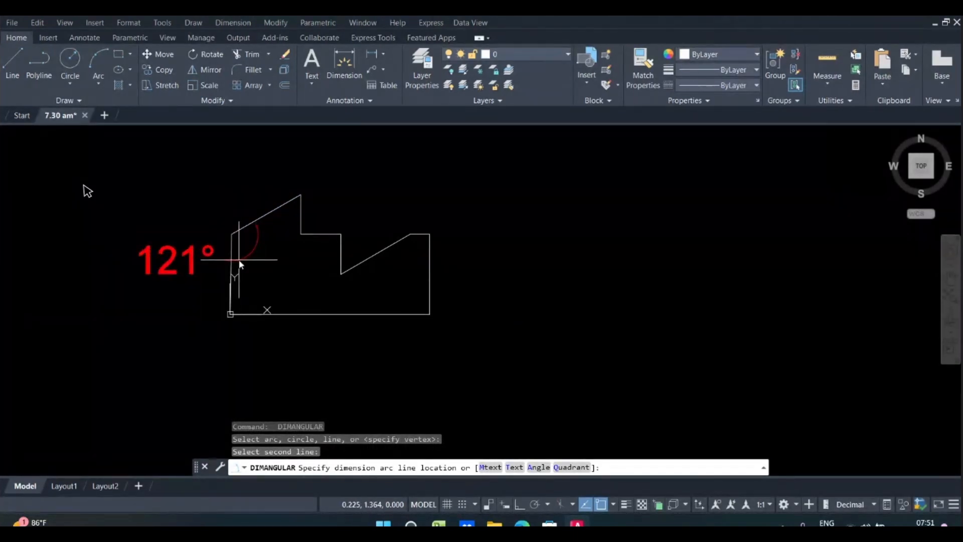
{"action": "left_click", "coordinate": [238, 262]}
{"action": "scroll", "coordinate": [233, 274], "scroll_direction": "up", "scroll_amount": 6}
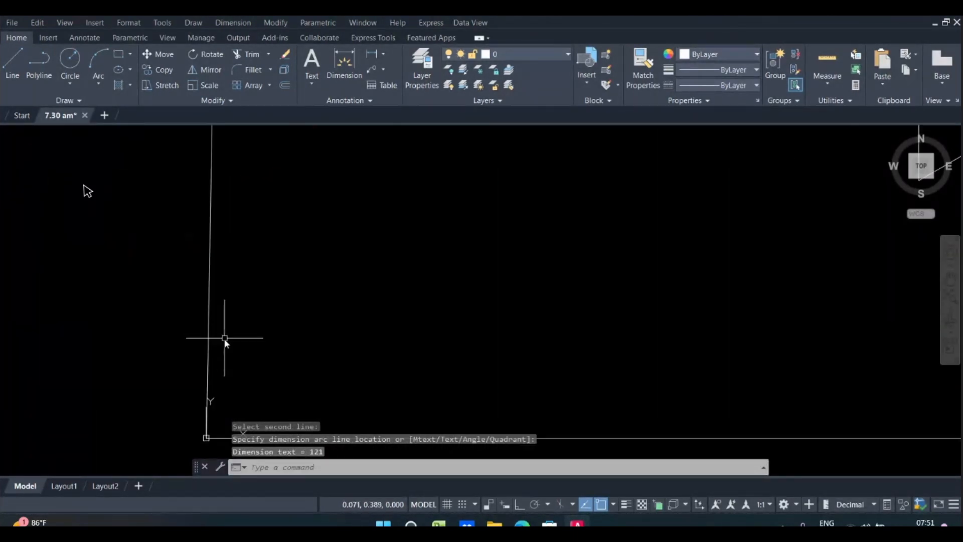
Step: Examine the closing vertical edge where it meets the base line at the origin and the dimensions on the reference figure
{"action": "scroll", "coordinate": [213, 396], "scroll_direction": "up", "scroll_amount": 4}
{"action": "scroll", "coordinate": [215, 389], "scroll_direction": "down", "scroll_amount": 4}
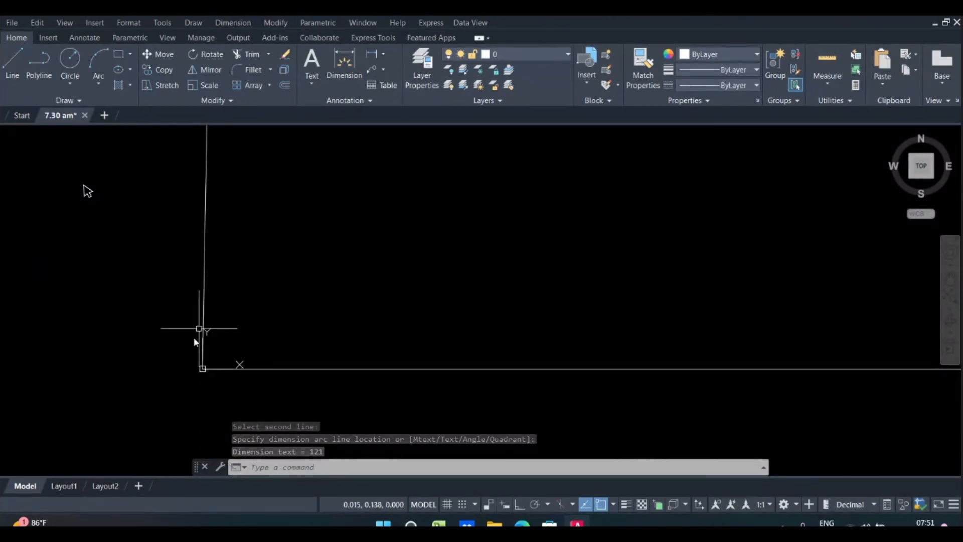
{"action": "scroll", "coordinate": [198, 370], "scroll_direction": "up", "scroll_amount": 5}
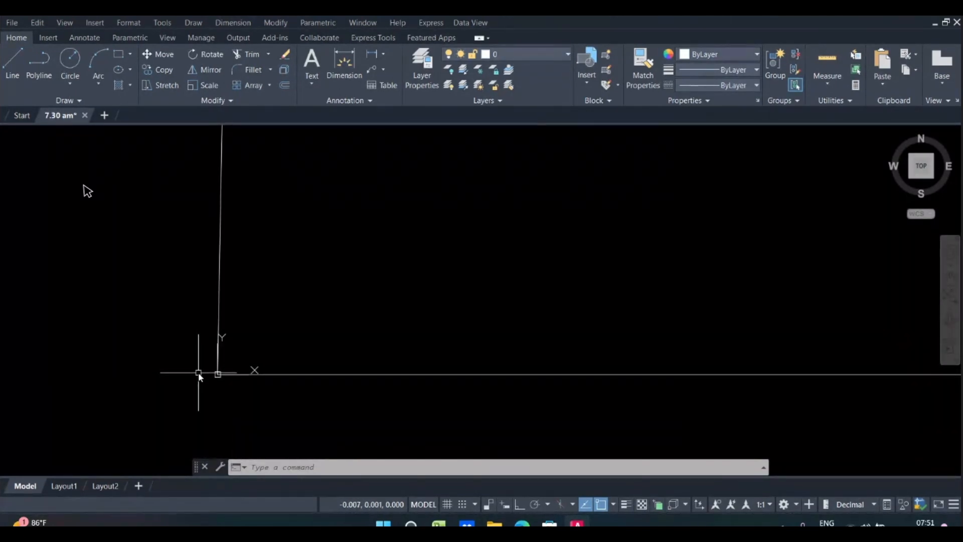
{"action": "scroll", "coordinate": [199, 373], "scroll_direction": "down", "scroll_amount": 2}
{"action": "scroll", "coordinate": [200, 373], "scroll_direction": "up", "scroll_amount": 5}
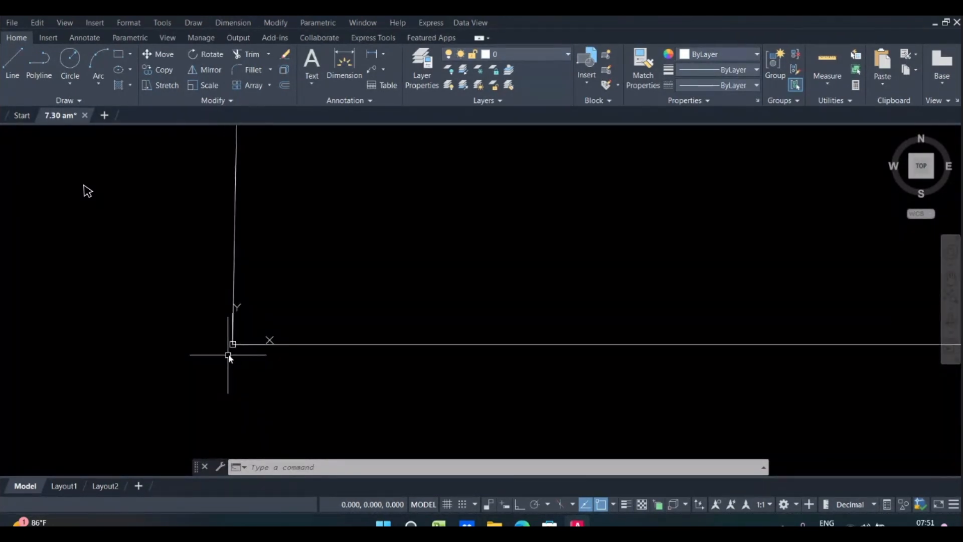
{"action": "scroll", "coordinate": [230, 346], "scroll_direction": "up", "scroll_amount": 5}
{"action": "scroll", "coordinate": [221, 321], "scroll_direction": "down", "scroll_amount": 4}
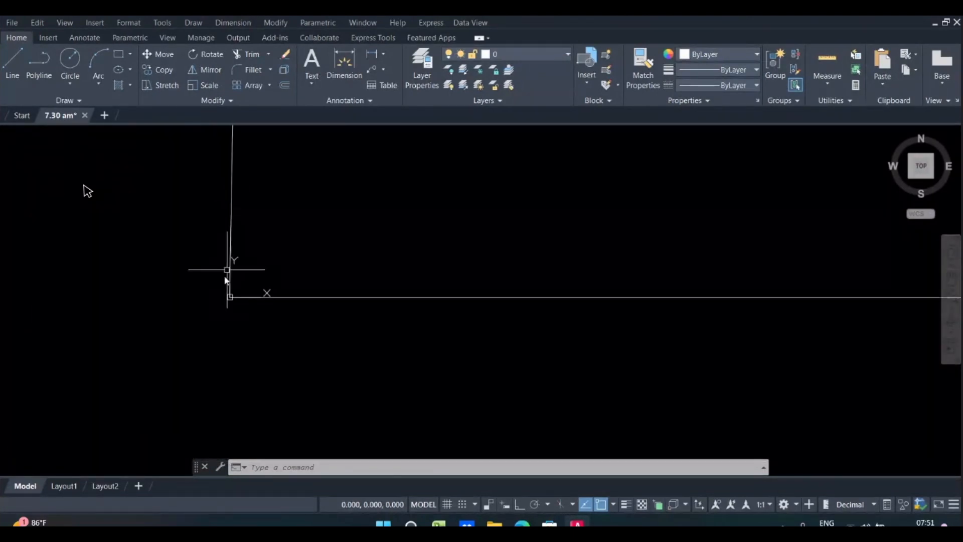
{"action": "scroll", "coordinate": [221, 301], "scroll_direction": "up", "scroll_amount": 4}
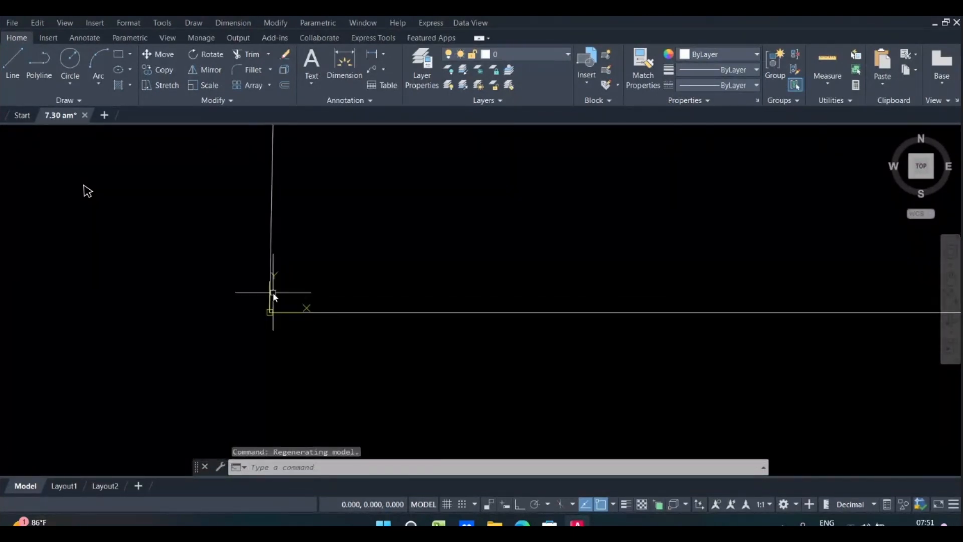
{"action": "scroll", "coordinate": [277, 311], "scroll_direction": "down", "scroll_amount": 3}
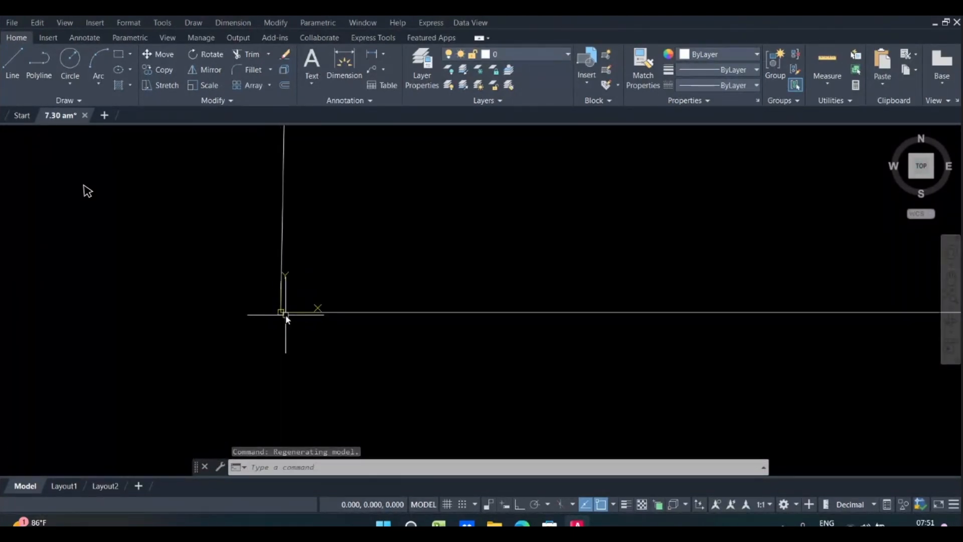
{"action": "middle_click_drag", "start_coordinate": [285, 314], "coordinate": [327, 340]}
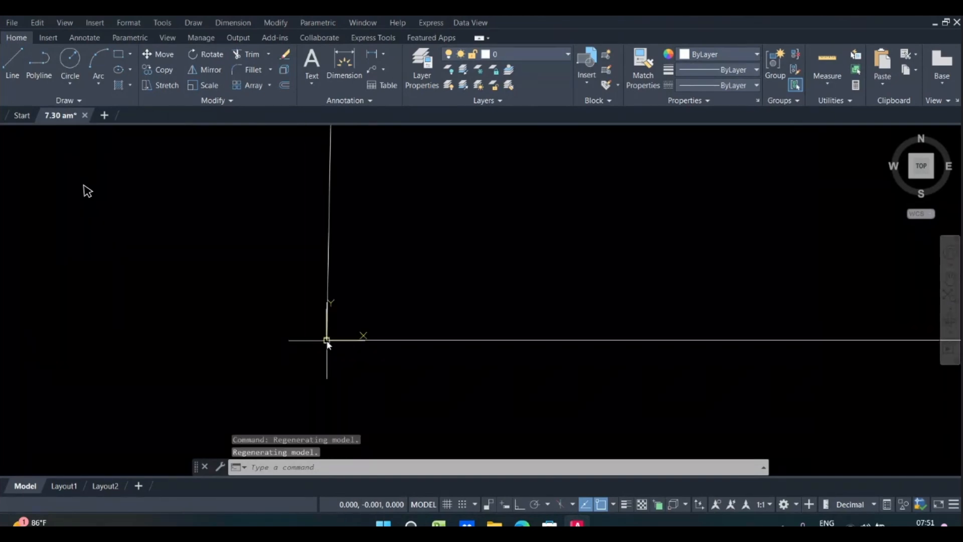
{"action": "scroll", "coordinate": [326, 340], "scroll_direction": "down", "scroll_amount": 3}
{"action": "scroll", "coordinate": [352, 334], "scroll_direction": "down", "scroll_amount": 5}
{"action": "middle_click_drag", "start_coordinate": [436, 326], "coordinate": [241, 318]}
{"action": "scroll", "coordinate": [582, 217], "scroll_direction": "up", "scroll_amount": 3}
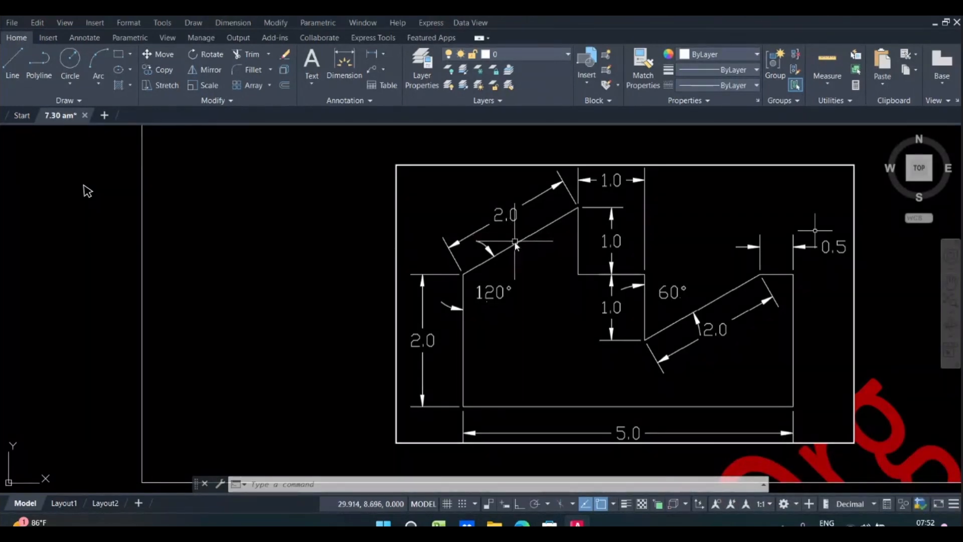
{"action": "scroll", "coordinate": [561, 272], "scroll_direction": "down", "scroll_amount": 2}
{"action": "middle_click_drag", "start_coordinate": [490, 292], "coordinate": [710, 245]}
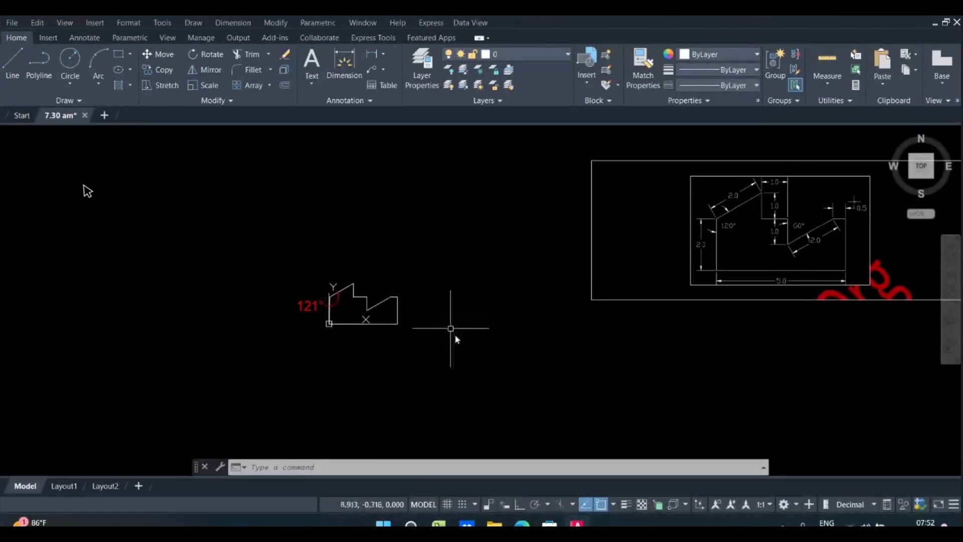
{"action": "scroll", "coordinate": [423, 344], "scroll_direction": "up", "scroll_amount": 2}
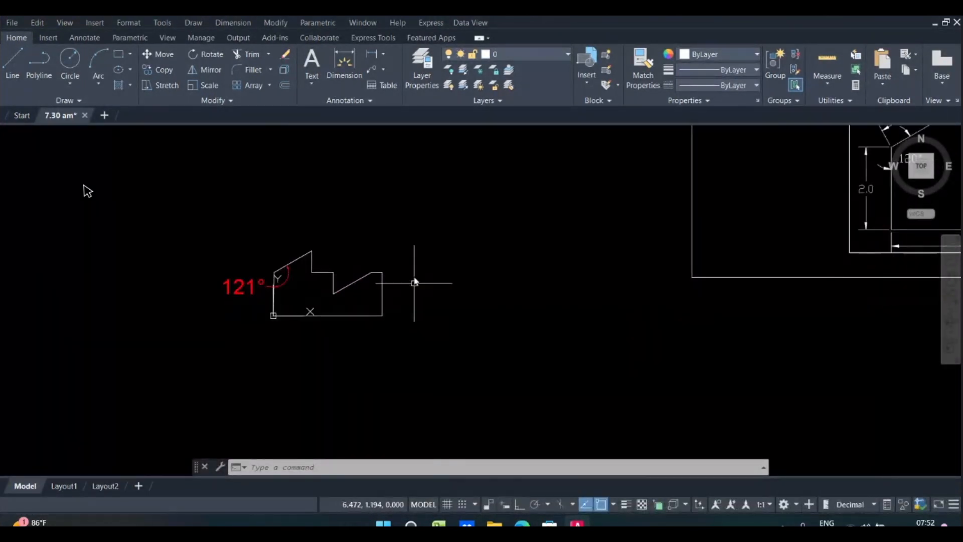
{"action": "left_click", "coordinate": [385, 54]}
{"action": "left_click", "coordinate": [399, 77]}
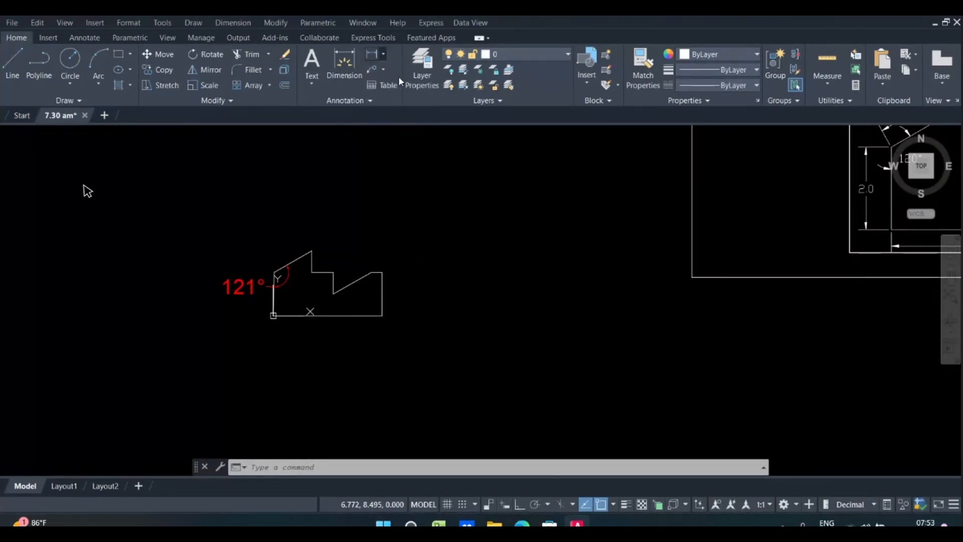
{"action": "scroll", "coordinate": [387, 308], "scroll_direction": "up", "scroll_amount": 2}
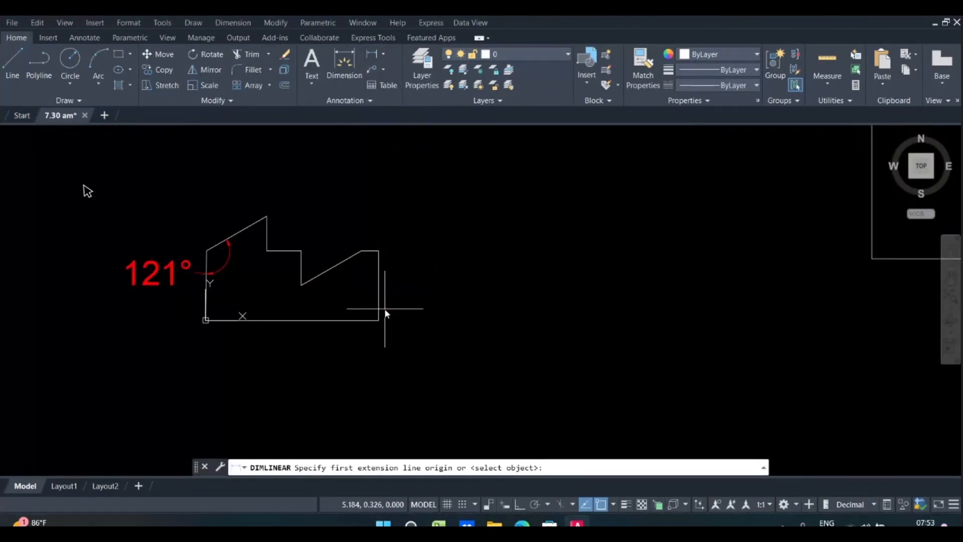
{"action": "left_click", "coordinate": [304, 284]}
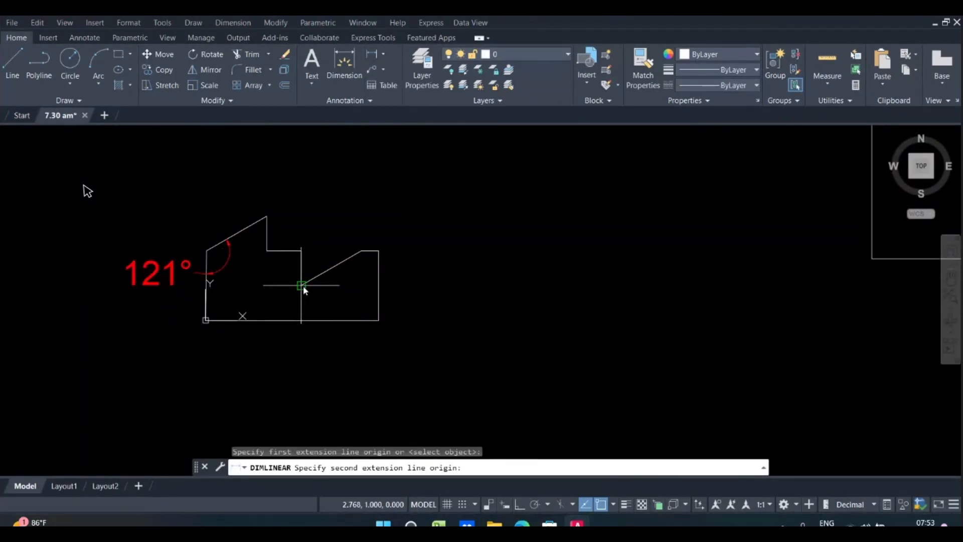
{"action": "left_click", "coordinate": [361, 251]}
{"action": "key", "text": "Escape"}
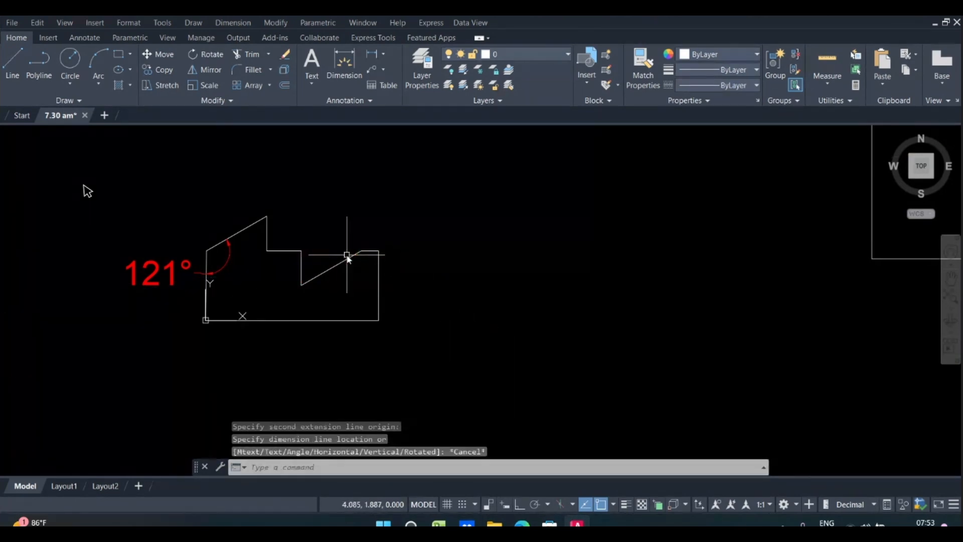
Step: Add an aligned dimension to the notch's slanted edge, placed just above the edge
{"action": "left_click", "coordinate": [383, 53]}
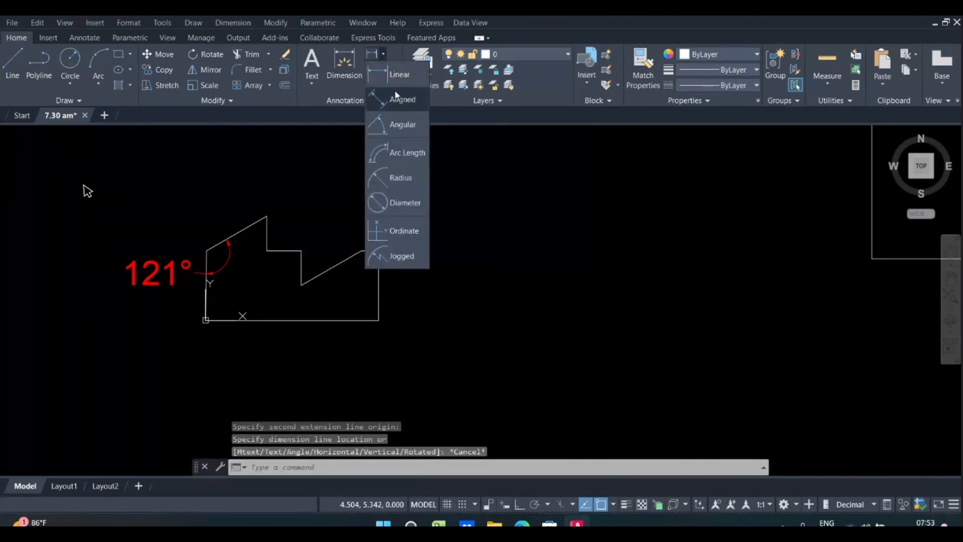
{"action": "left_click", "coordinate": [397, 98]}
{"action": "left_click", "coordinate": [302, 286]}
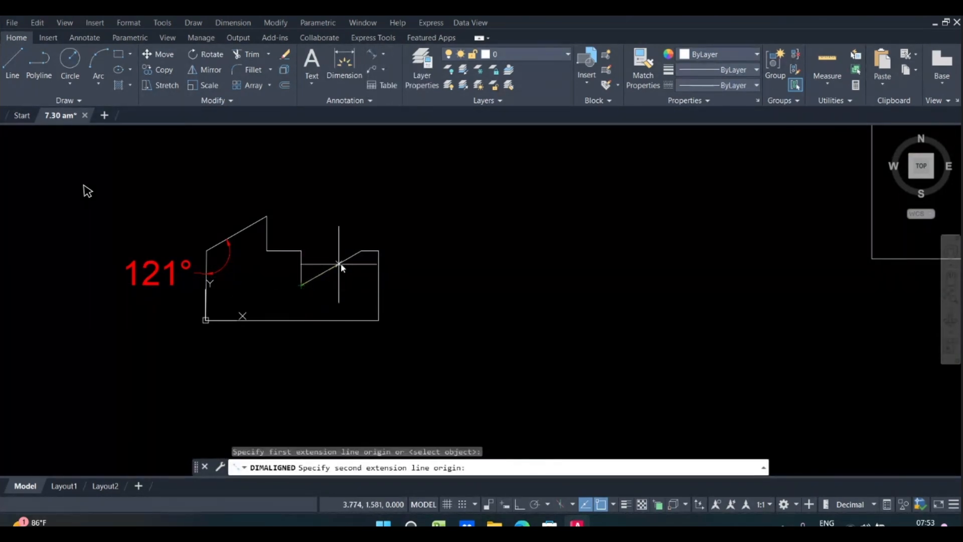
{"action": "left_click", "coordinate": [361, 251]}
{"action": "scroll", "coordinate": [349, 248], "scroll_direction": "up", "scroll_amount": 7}
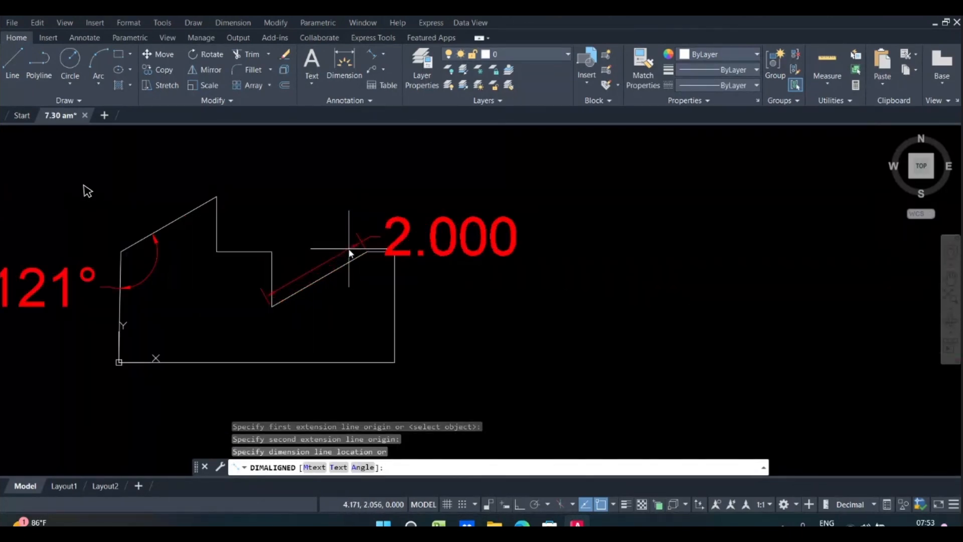
{"action": "left_click", "coordinate": [348, 254]}
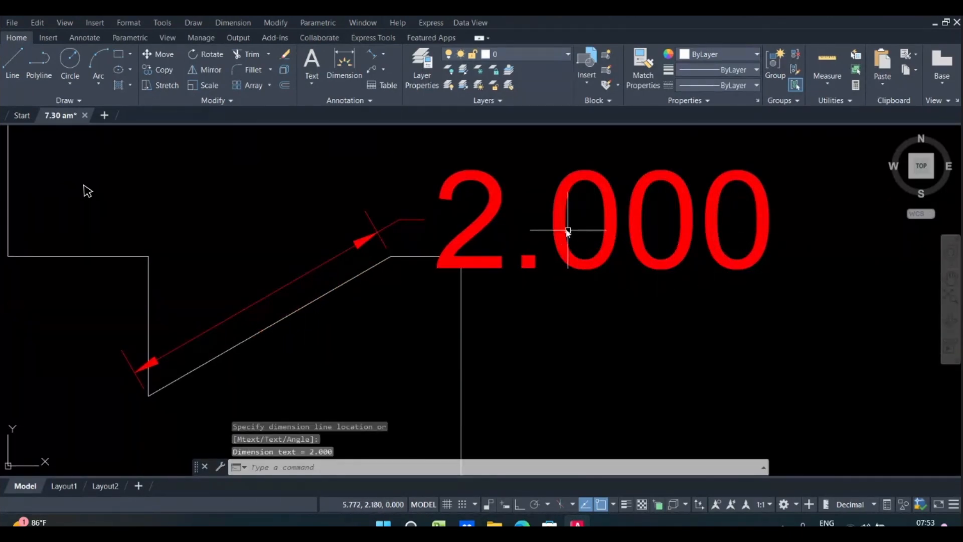
Step: Compare the drawn figure's angular and aligned dimensions with the 120° corner and the 2.0 slanted edges of the reference figure
{"action": "scroll", "coordinate": [706, 229], "scroll_direction": "down", "scroll_amount": 4}
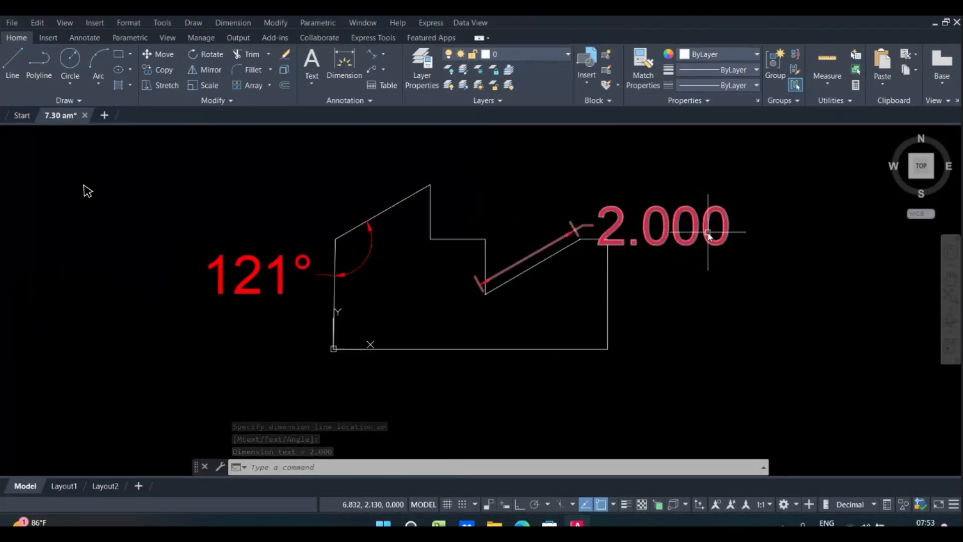
{"action": "scroll", "coordinate": [708, 232], "scroll_direction": "down", "scroll_amount": 3}
{"action": "mouse_move", "coordinate": [668, 247]}
{"action": "middle_mouse_down"}
{"action": "mouse_move", "coordinate": [303, 284]}
{"action": "mouse_move", "coordinate": [246, 359]}
{"action": "middle_mouse_up"}
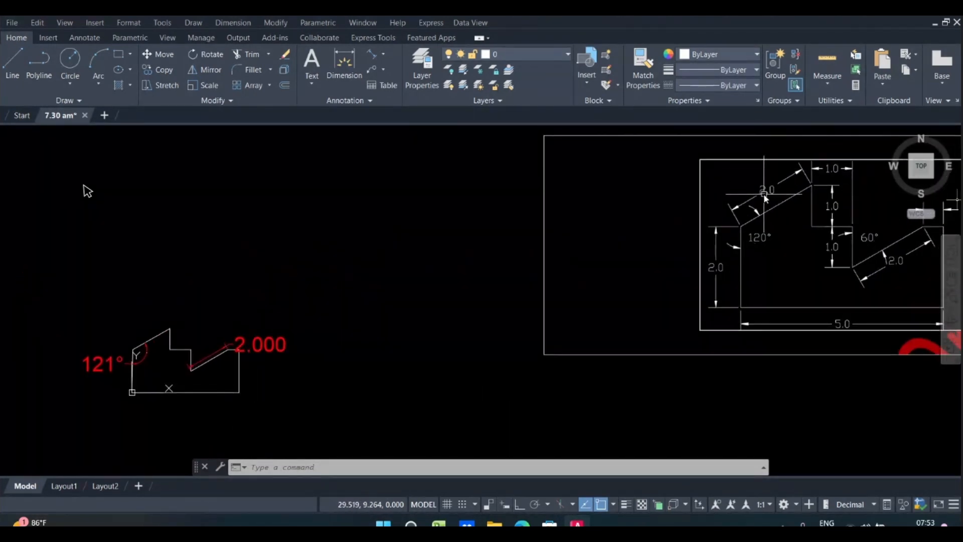
{"action": "middle_click_drag", "start_coordinate": [772, 197], "coordinate": [591, 216]}
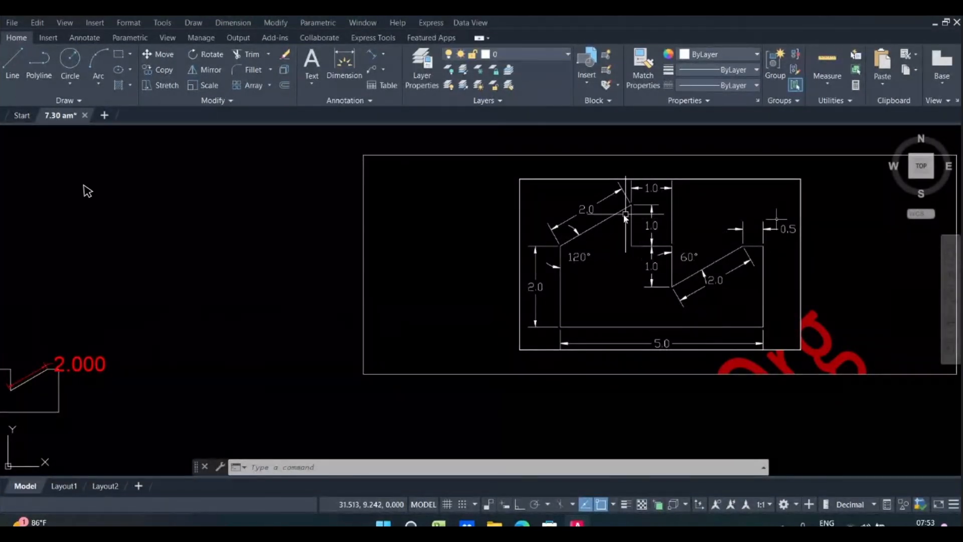
{"action": "scroll", "coordinate": [581, 213], "scroll_direction": "up", "scroll_amount": 2}
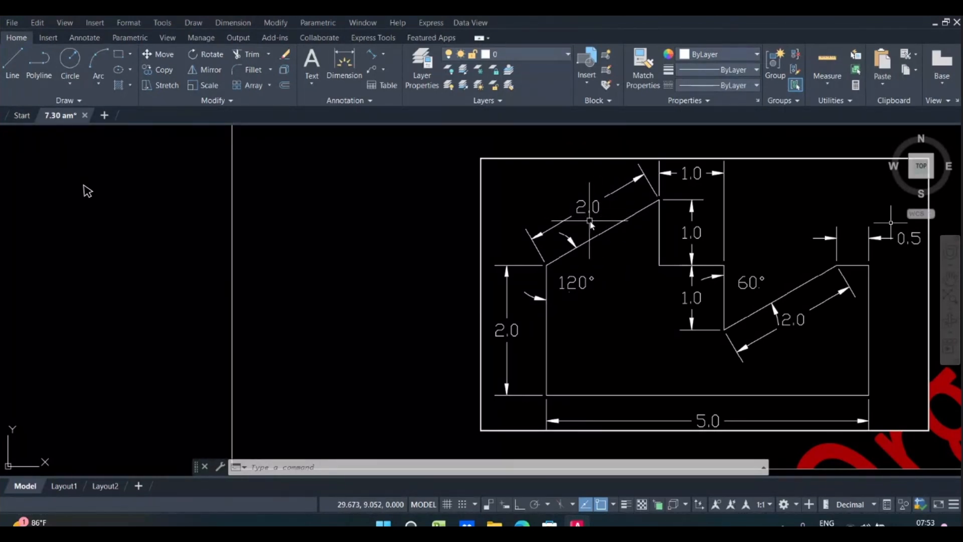
{"action": "scroll", "coordinate": [592, 222], "scroll_direction": "down", "scroll_amount": 2}
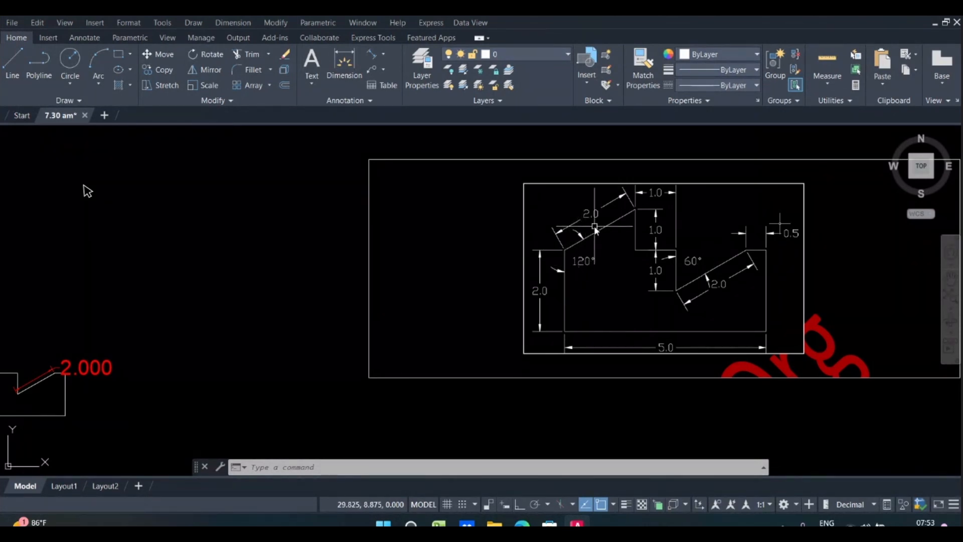
{"action": "middle_click_drag", "start_coordinate": [336, 270], "coordinate": [464, 222]}
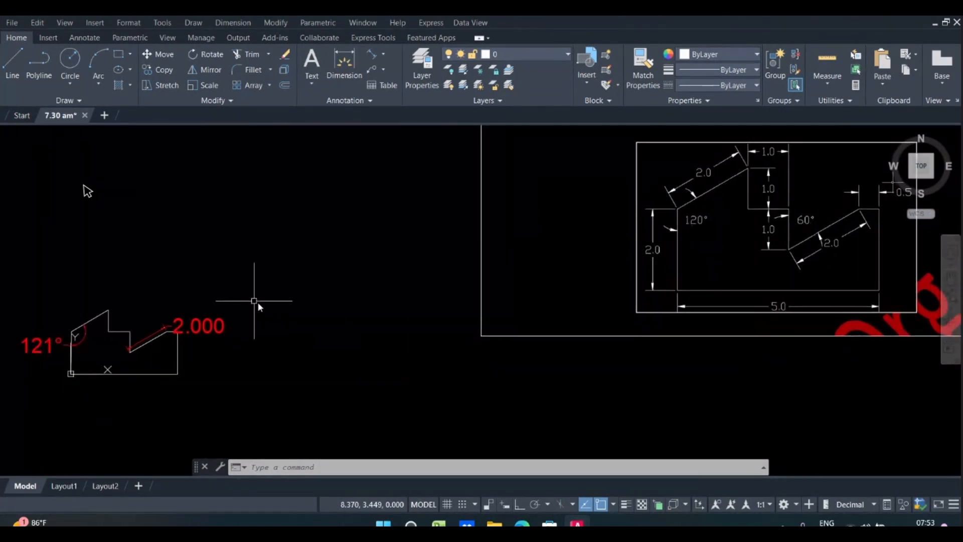
{"action": "scroll", "coordinate": [161, 332], "scroll_direction": "up", "scroll_amount": 2}
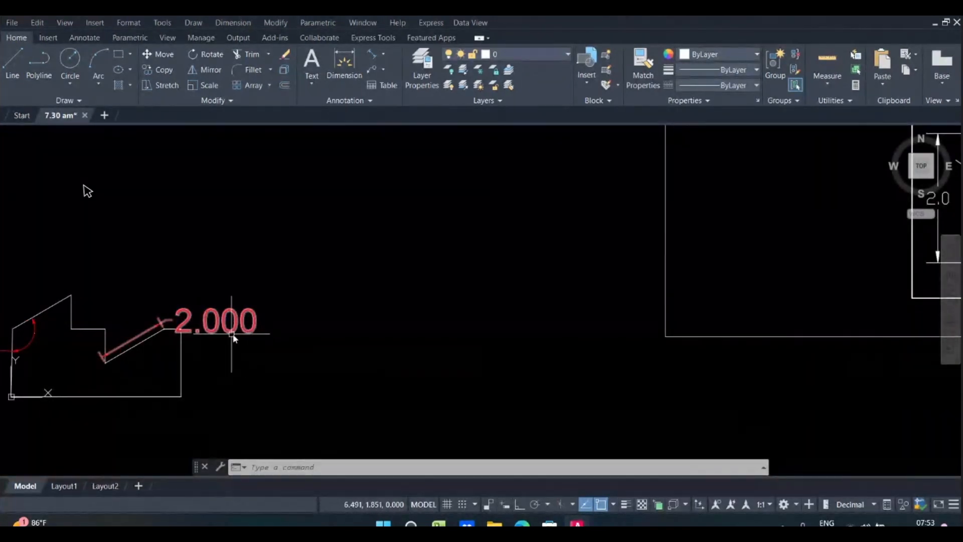
{"action": "scroll", "coordinate": [235, 332], "scroll_direction": "down", "scroll_amount": 3}
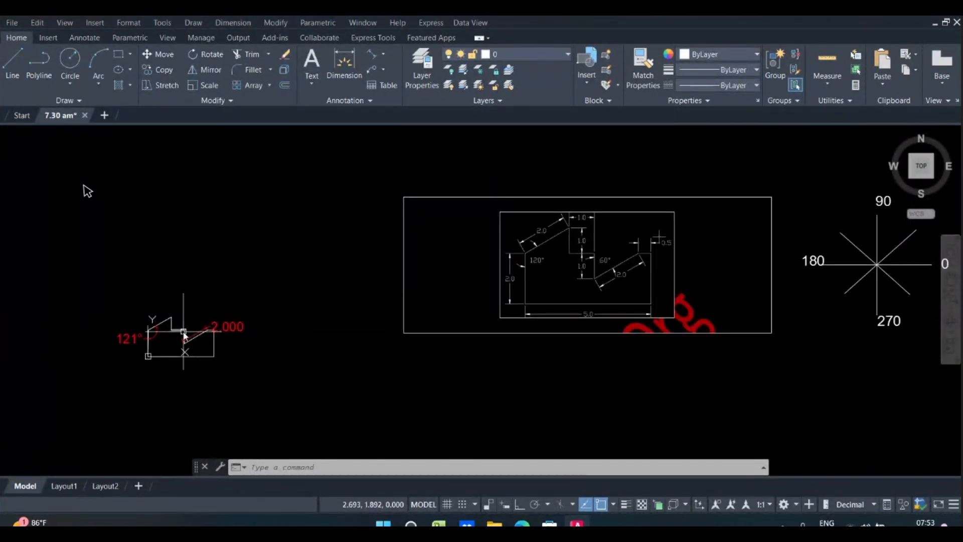
{"action": "scroll", "coordinate": [133, 340], "scroll_direction": "up", "scroll_amount": 2}
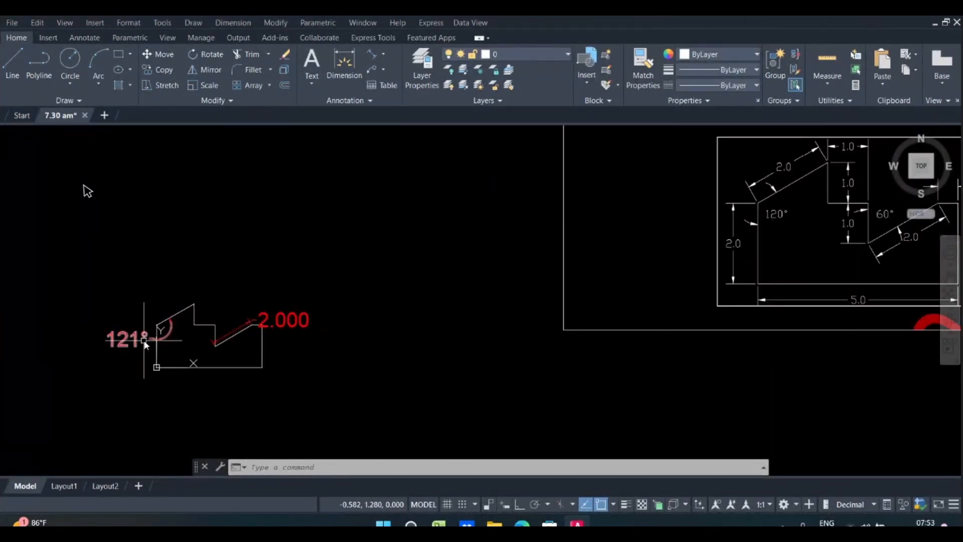
{"action": "scroll", "coordinate": [144, 340], "scroll_direction": "down", "scroll_amount": 2}
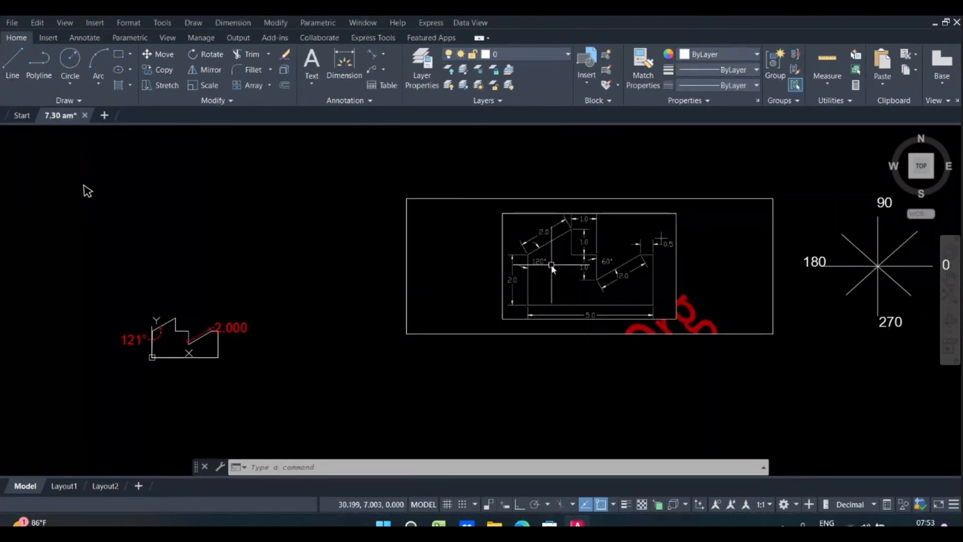
{"action": "scroll", "coordinate": [140, 336], "scroll_direction": "up", "scroll_amount": 2}
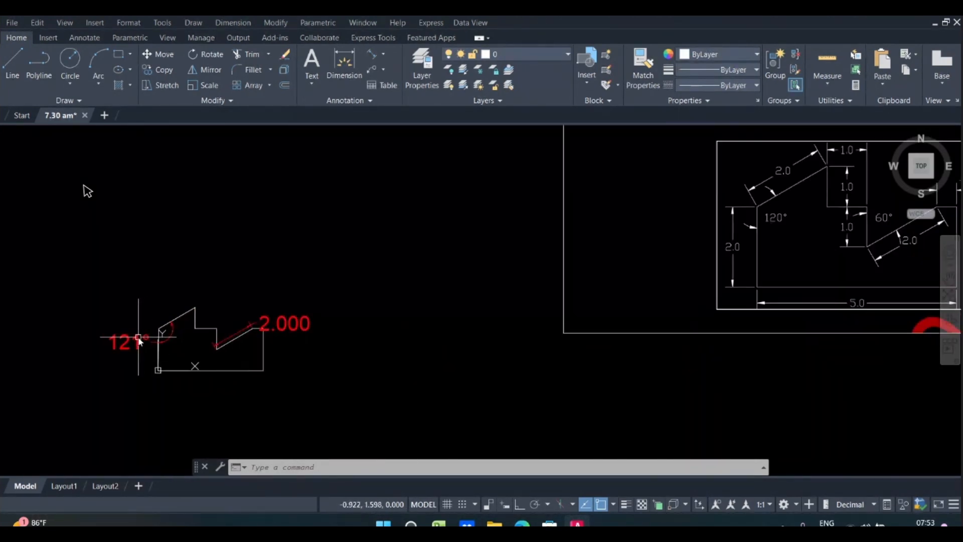
Step: Delete the angular dimension and the aligned dimension from the drawn figure
{"action": "left_click", "coordinate": [131, 340]}
{"action": "left_click", "coordinate": [294, 328]}
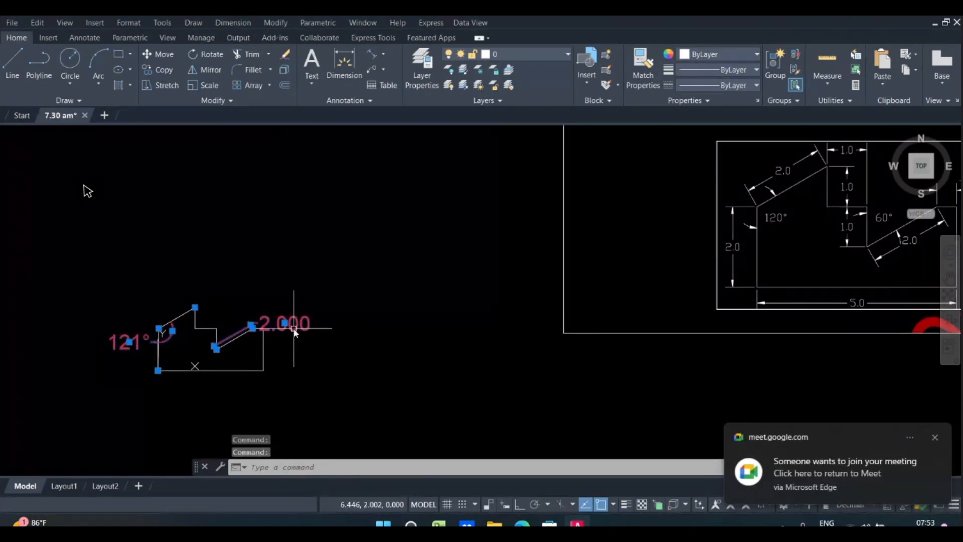
{"action": "key", "text": "Delete"}
{"action": "scroll", "coordinate": [206, 351], "scroll_direction": "up", "scroll_amount": 4}
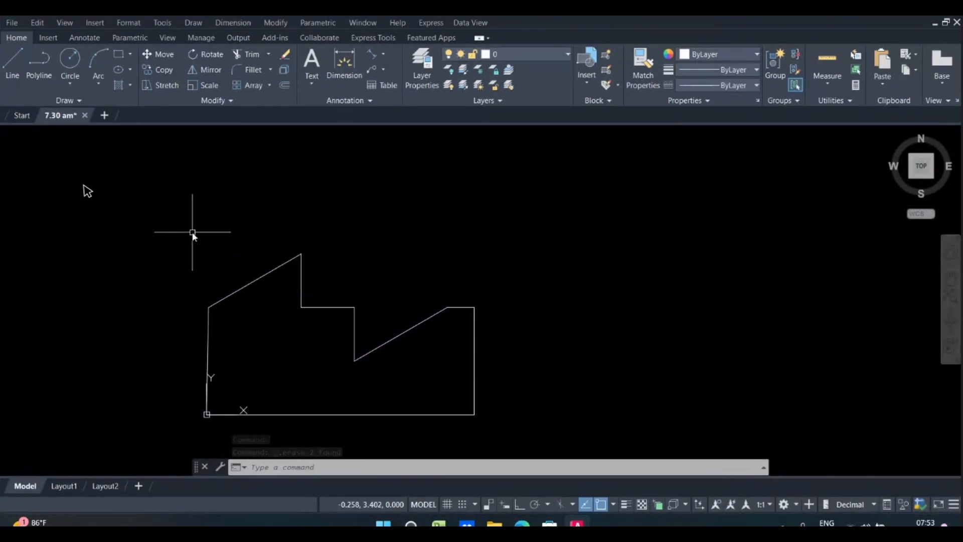
{"action": "type", "text": "text"}
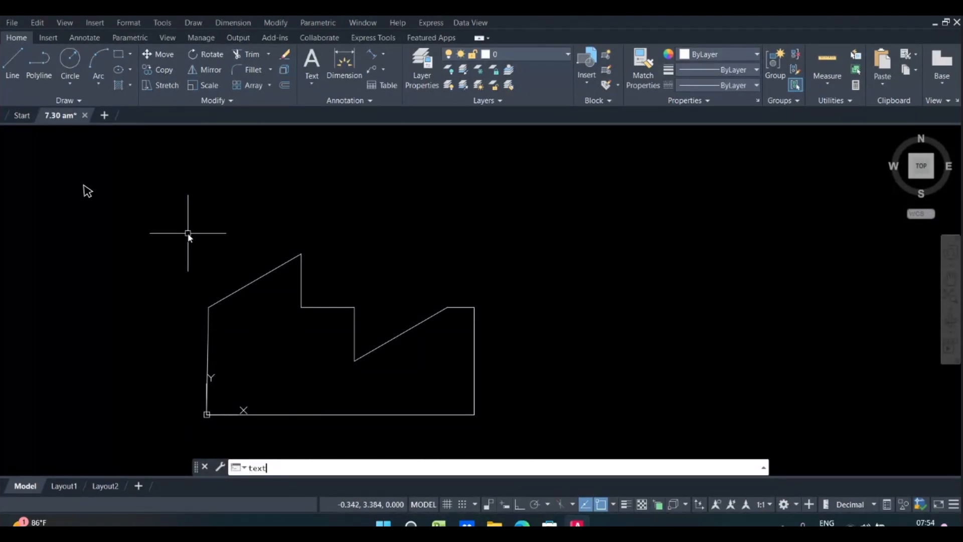
{"action": "key", "text": "Return"}
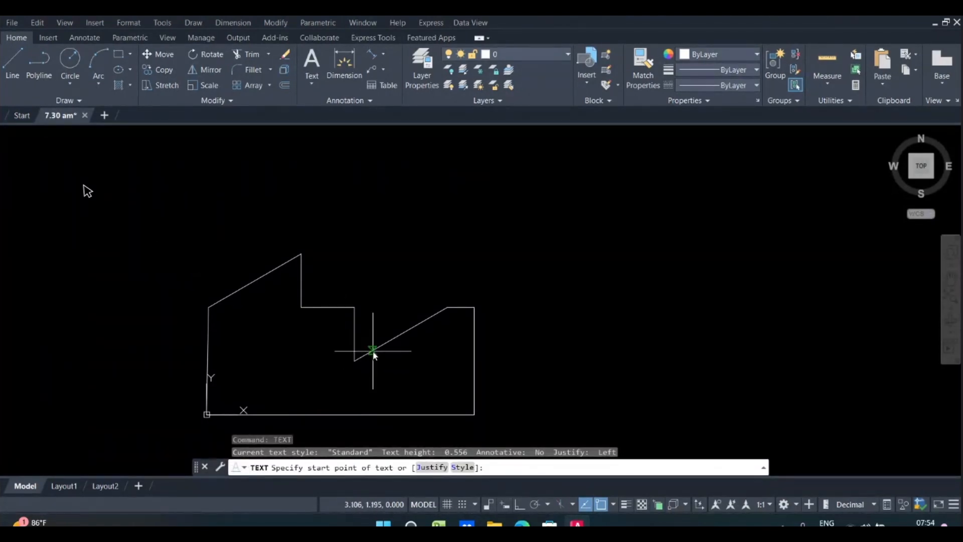
{"action": "scroll", "coordinate": [371, 348], "scroll_direction": "up", "scroll_amount": 2}
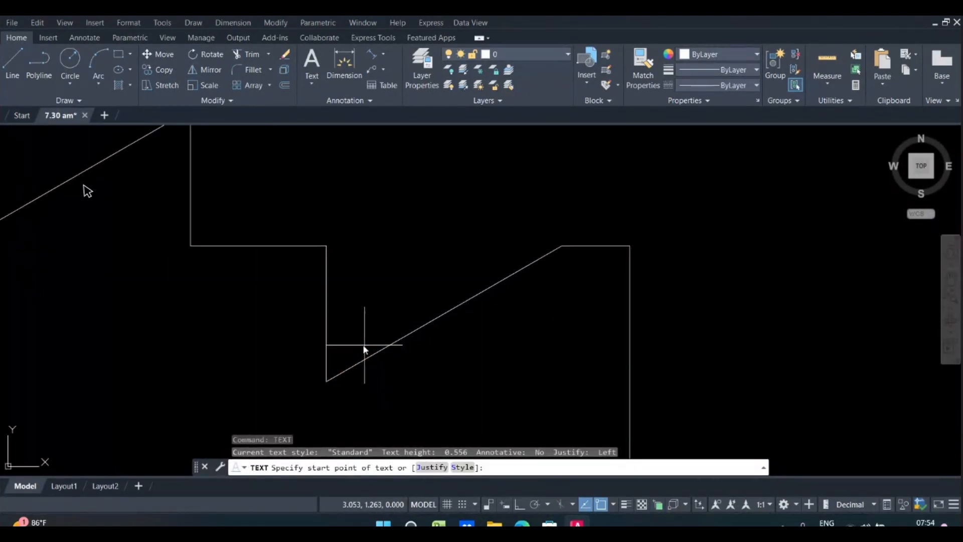
{"action": "left_click", "coordinate": [326, 335]}
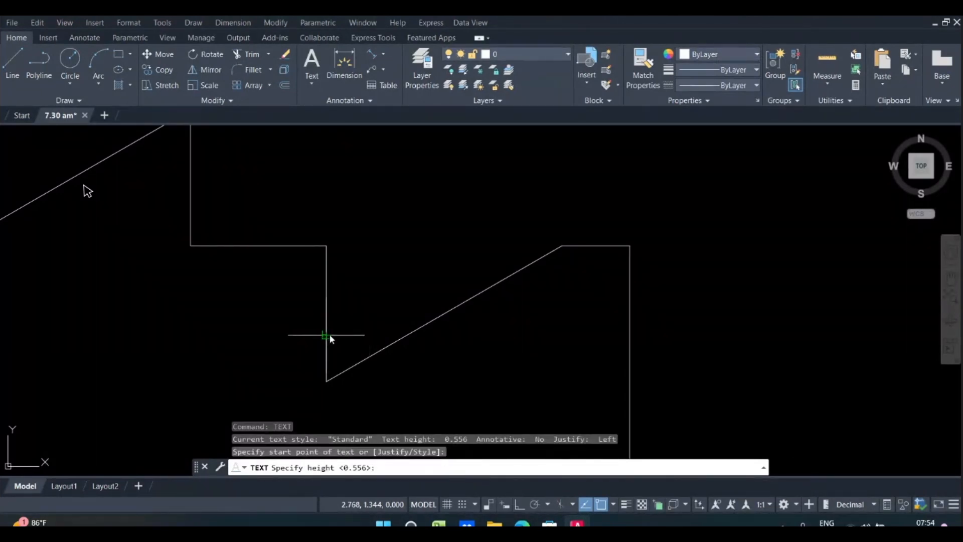
{"action": "key", "text": "Escape"}
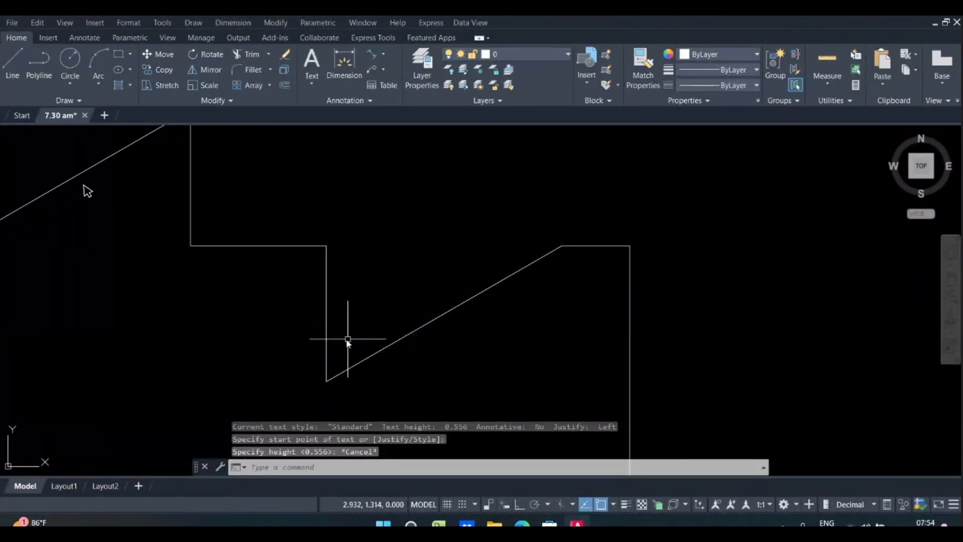
Step: Turn Ortho on and place the single-line text "60°" inside the notch's lower corner, about 0.13 high with rotation 0
{"action": "key", "text": "Return"}
{"action": "left_click", "coordinate": [343, 321]}
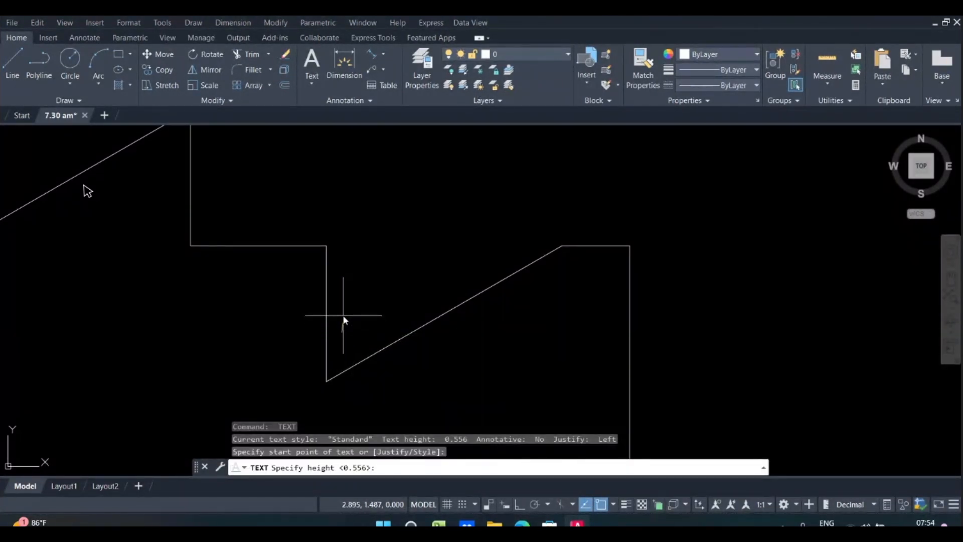
{"action": "left_click", "coordinate": [520, 504]}
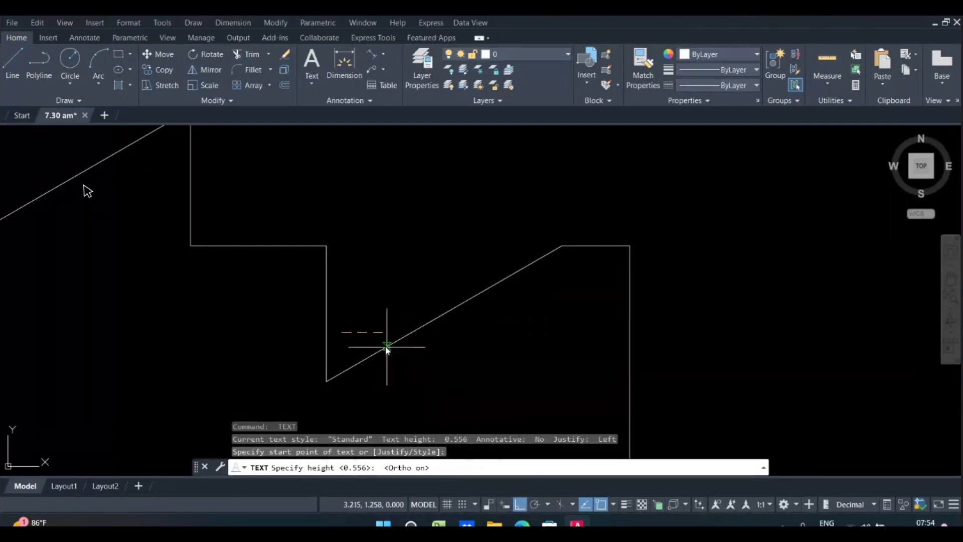
{"action": "left_click", "coordinate": [344, 317]}
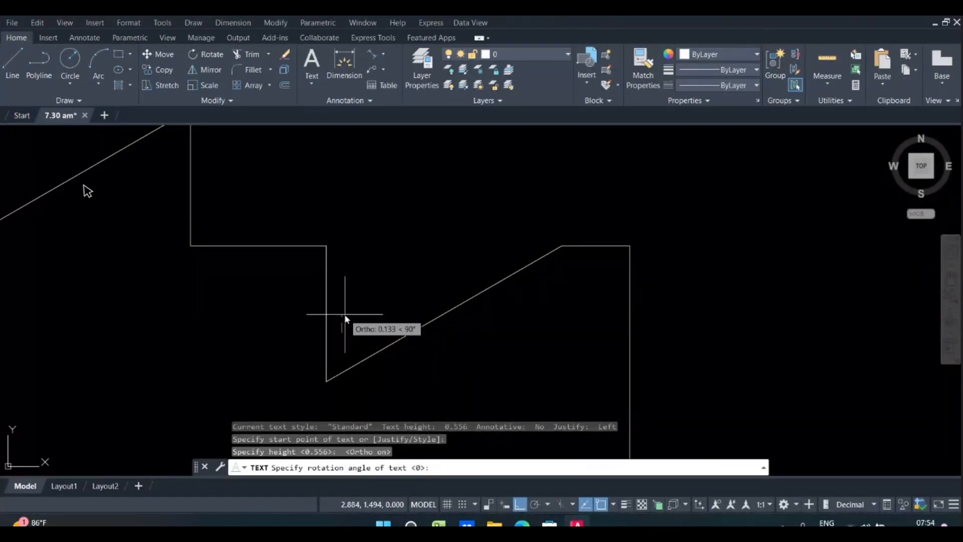
{"action": "key", "text": "Return"}
{"action": "type", "text": "60"}
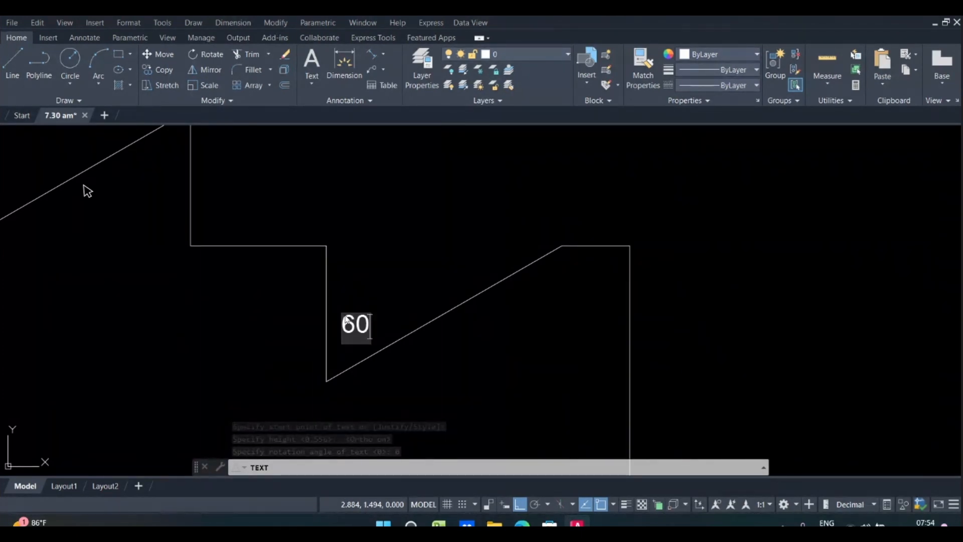
{"action": "type", "text": "%%d"}
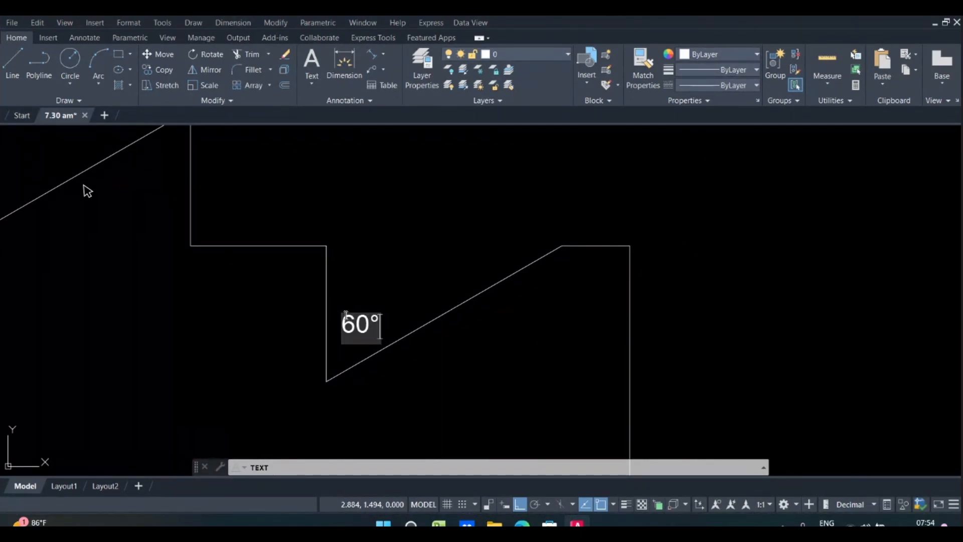
{"action": "left_click", "coordinate": [387, 376]}
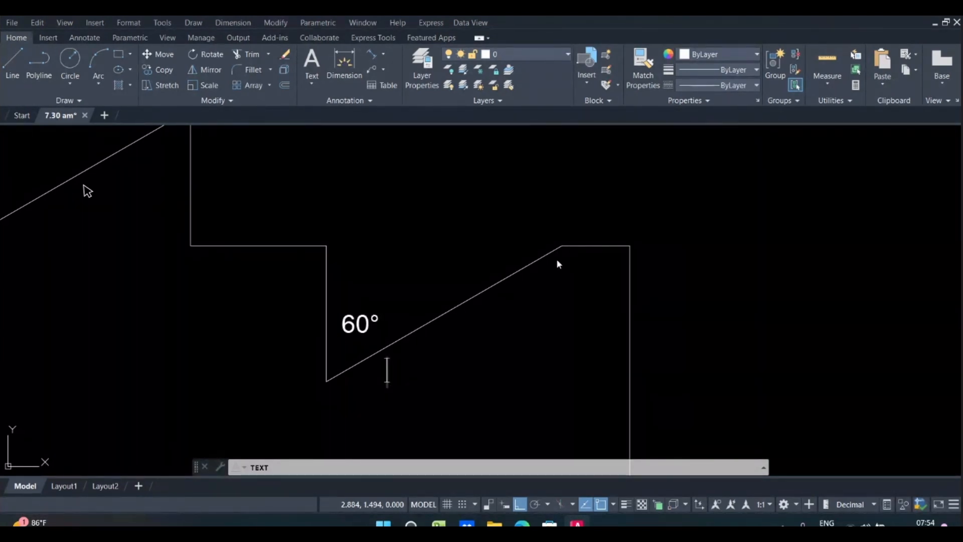
Step: Place the text "120°" inside the corner where the figure's left edge meets the upper slanted edge, then end the text
{"action": "scroll", "coordinate": [386, 335], "scroll_direction": "down", "scroll_amount": 4}
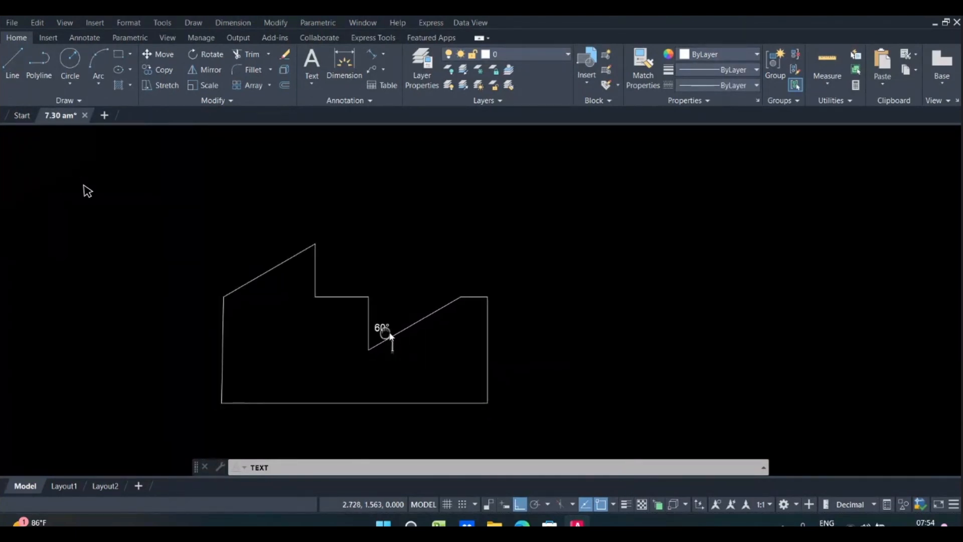
{"action": "middle_click_drag", "start_coordinate": [385, 334], "coordinate": [511, 342]}
{"action": "scroll", "coordinate": [403, 309], "scroll_direction": "up", "scroll_amount": 4}
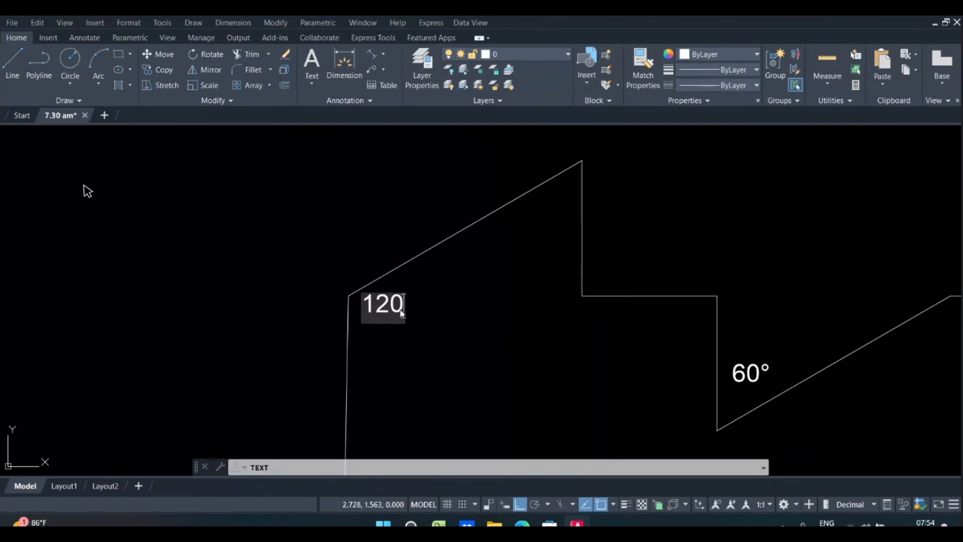
{"action": "type", "text": "%%d"}
{"action": "left_click", "coordinate": [497, 358]}
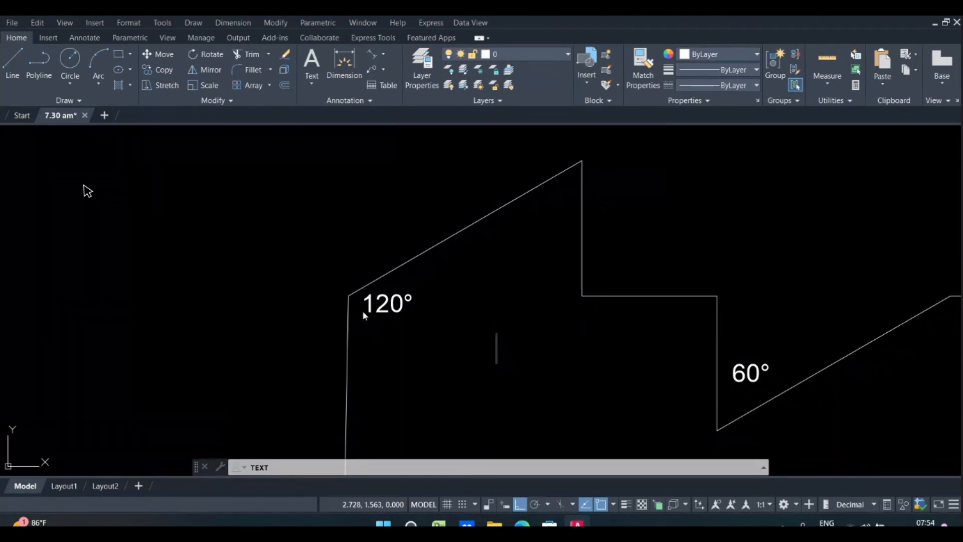
{"action": "middle_click_drag", "start_coordinate": [520, 300], "coordinate": [239, 270]}
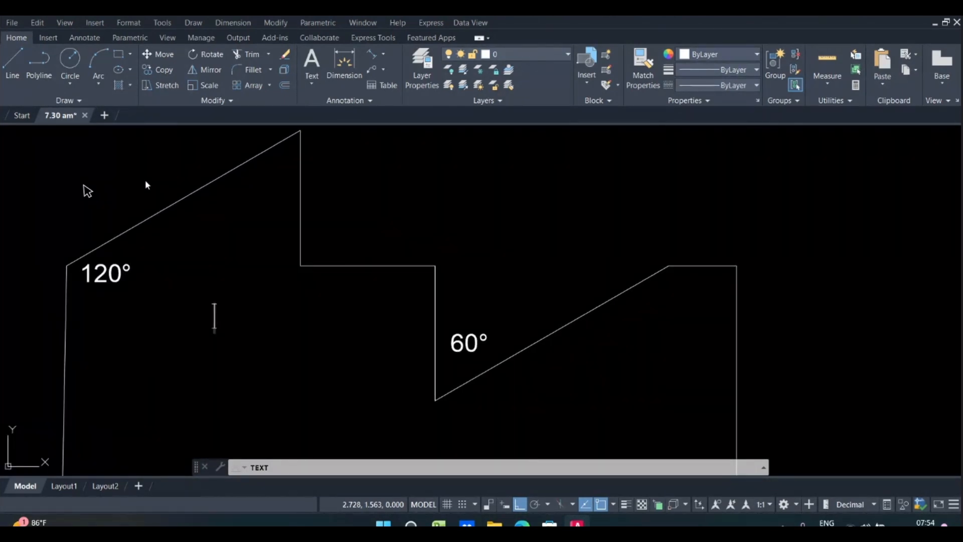
{"action": "key", "text": "Return"}
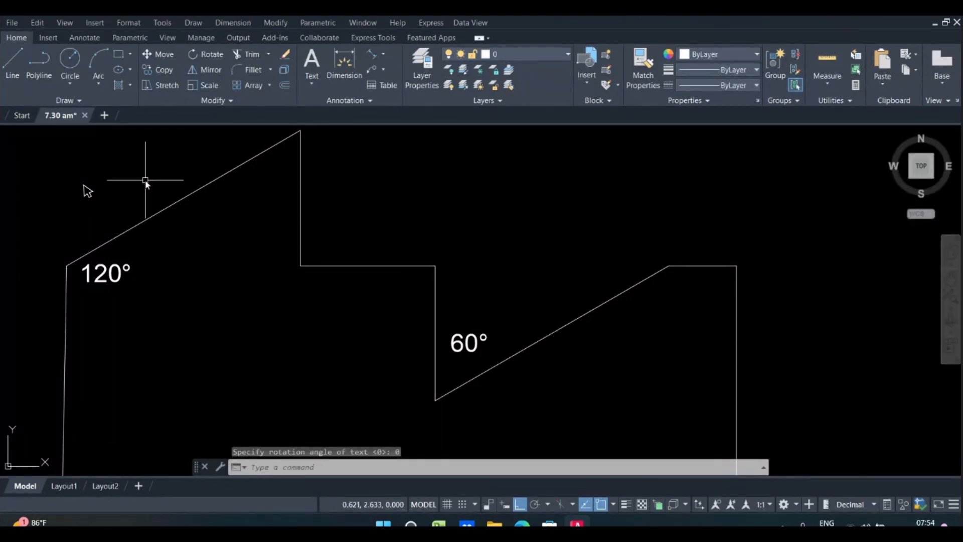
Step: Draw a horizontal line across the notch opening, from the slanted edge's upper end to the top of the notch's vertical edge
{"action": "left_click", "coordinate": [15, 63]}
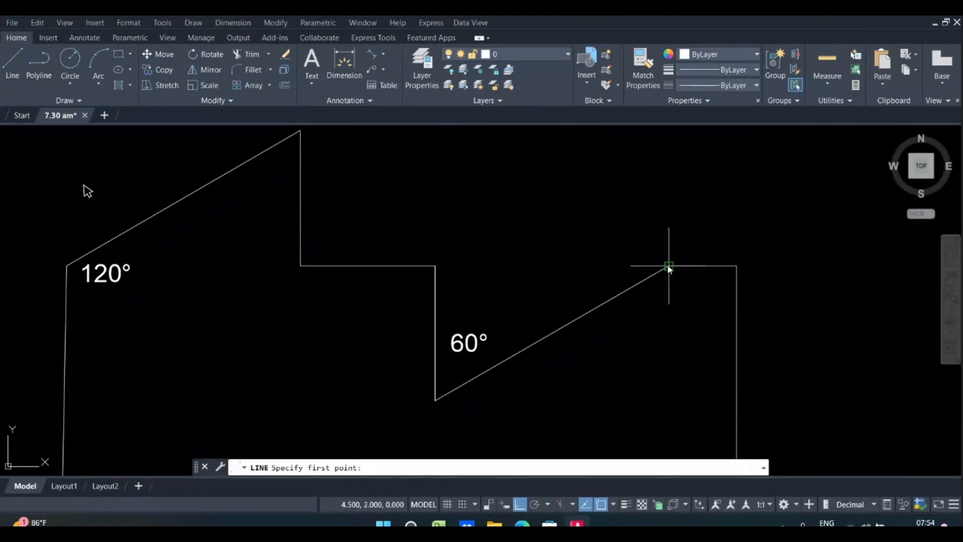
{"action": "left_click", "coordinate": [668, 266]}
{"action": "left_click", "coordinate": [609, 266]}
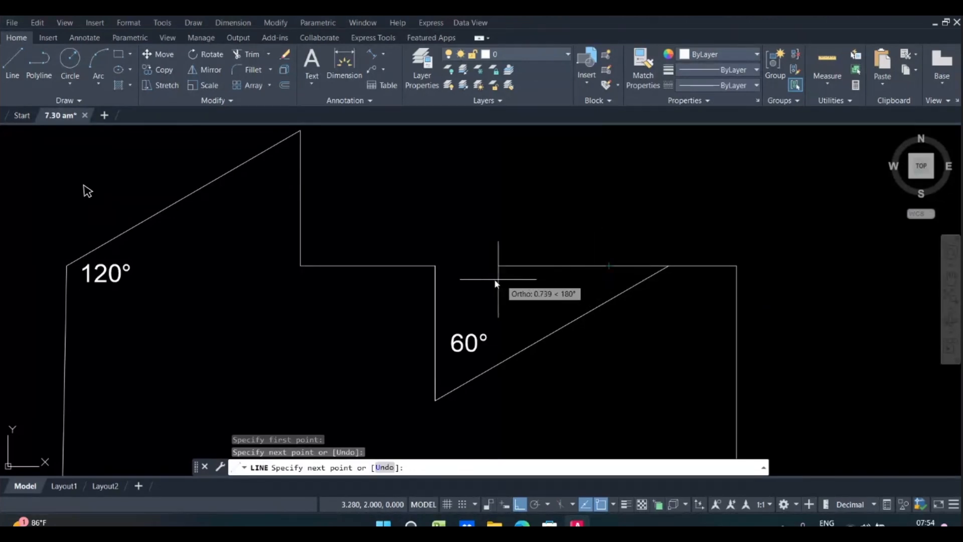
{"action": "key", "text": "ctrl+z"}
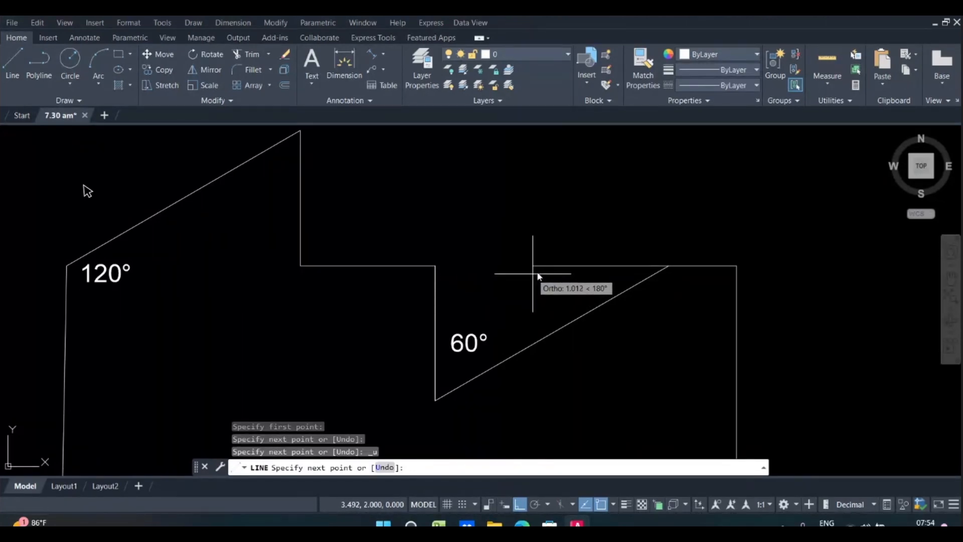
{"action": "left_click", "coordinate": [434, 266]}
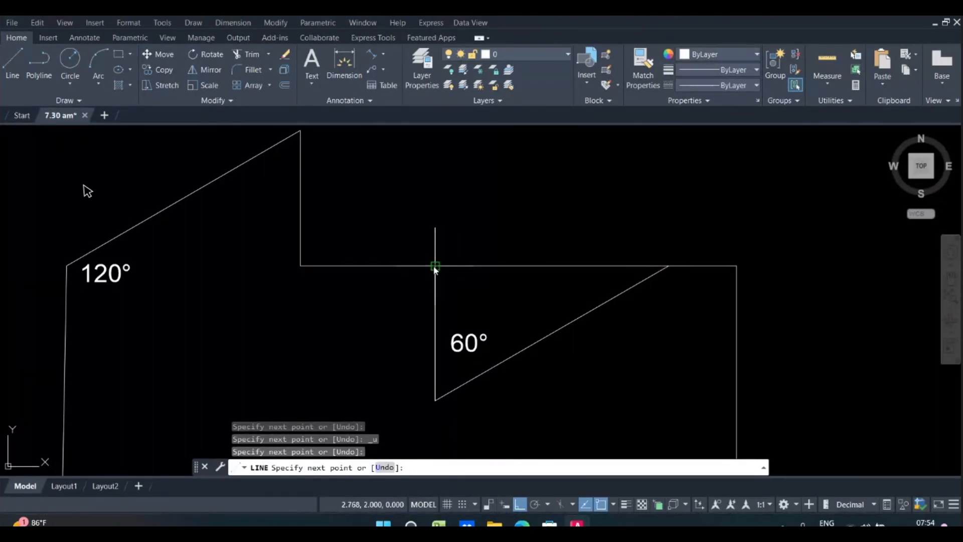
{"action": "key", "text": "Return"}
Step: Draw a horizontal line from the 120° corner to the lower end of the peak's vertical edge
{"action": "key", "text": "Return"}
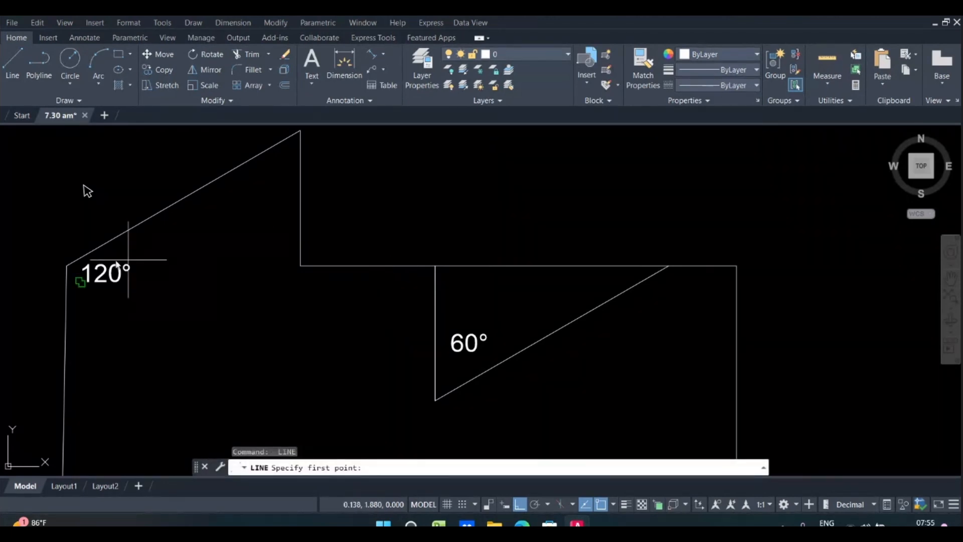
{"action": "left_click", "coordinate": [66, 265]}
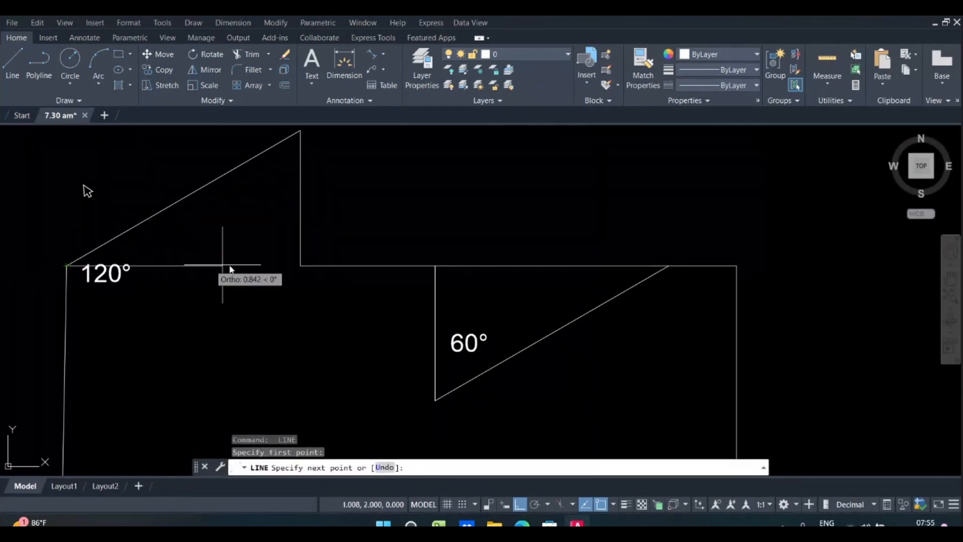
{"action": "left_click", "coordinate": [300, 266]}
{"action": "key", "text": "Return"}
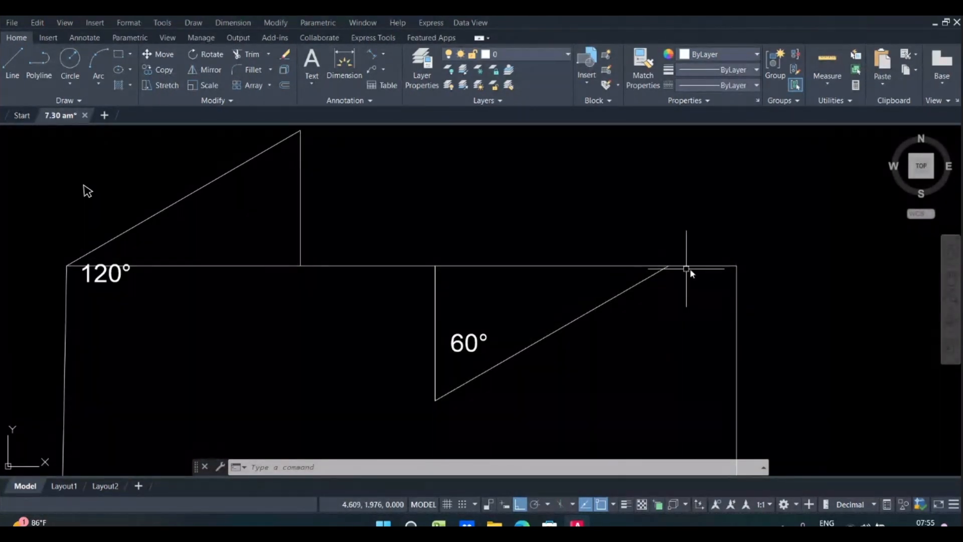
Step: Examine the 0, 90, 180 and 270 direction diagram beside the dimensioned reference figure
{"action": "scroll", "coordinate": [690, 269], "scroll_direction": "down", "scroll_amount": 4}
{"action": "middle_click_drag", "start_coordinate": [655, 279], "coordinate": [315, 326]}
{"action": "scroll", "coordinate": [315, 326], "scroll_direction": "down", "scroll_amount": 3}
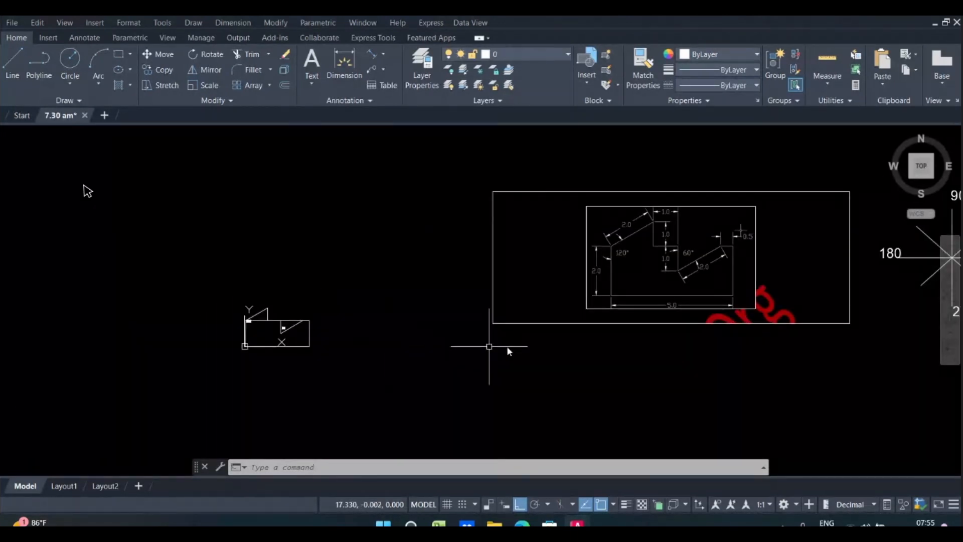
{"action": "middle_click_drag", "start_coordinate": [750, 303], "coordinate": [424, 321]}
{"action": "scroll", "coordinate": [685, 289], "scroll_direction": "up", "scroll_amount": 2}
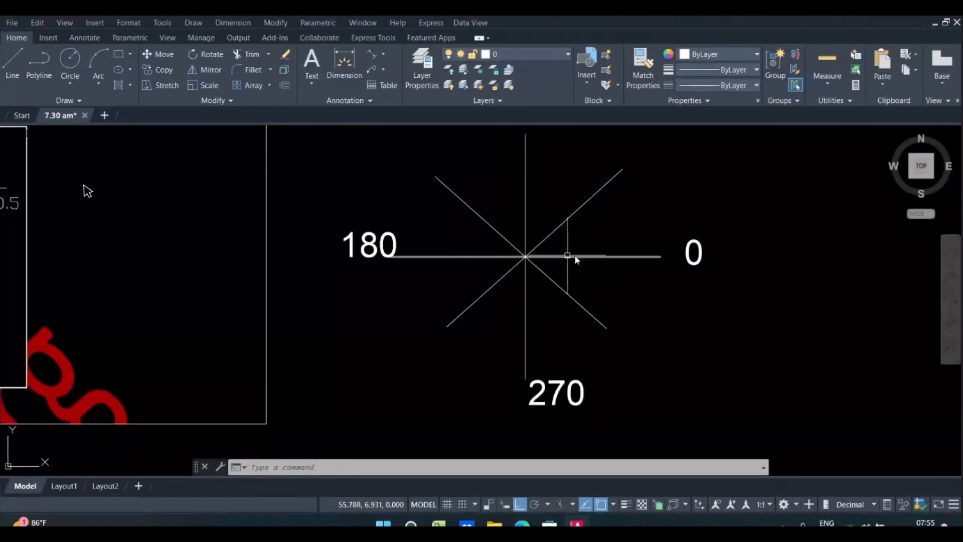
{"action": "scroll", "coordinate": [429, 267], "scroll_direction": "down", "scroll_amount": 5}
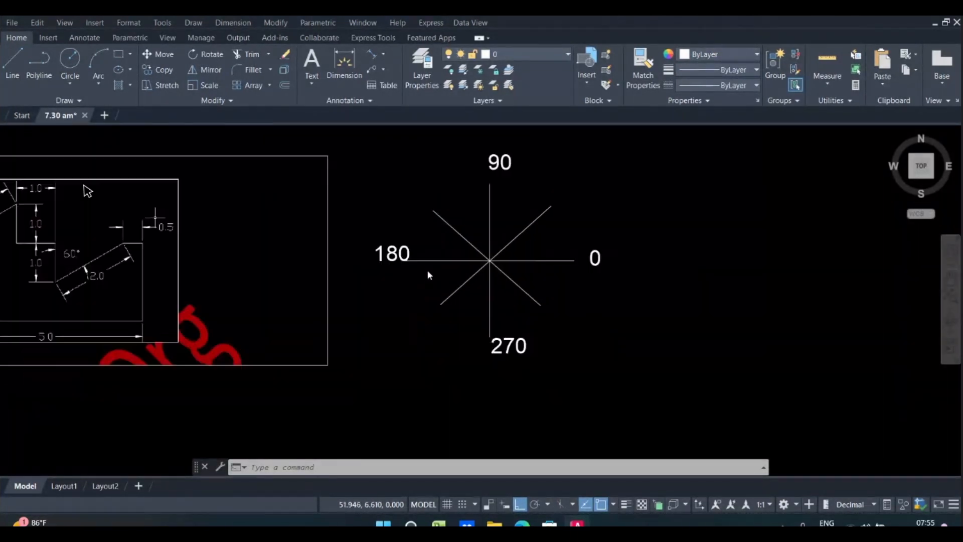
Step: Delete the horizontal line that spans the opening of the 60° notch in the drawn figure
{"action": "middle_click_drag", "start_coordinate": [353, 302], "coordinate": [696, 303]}
{"action": "scroll", "coordinate": [371, 305], "scroll_direction": "up", "scroll_amount": 2}
{"action": "scroll", "coordinate": [372, 305], "scroll_direction": "up", "scroll_amount": 4}
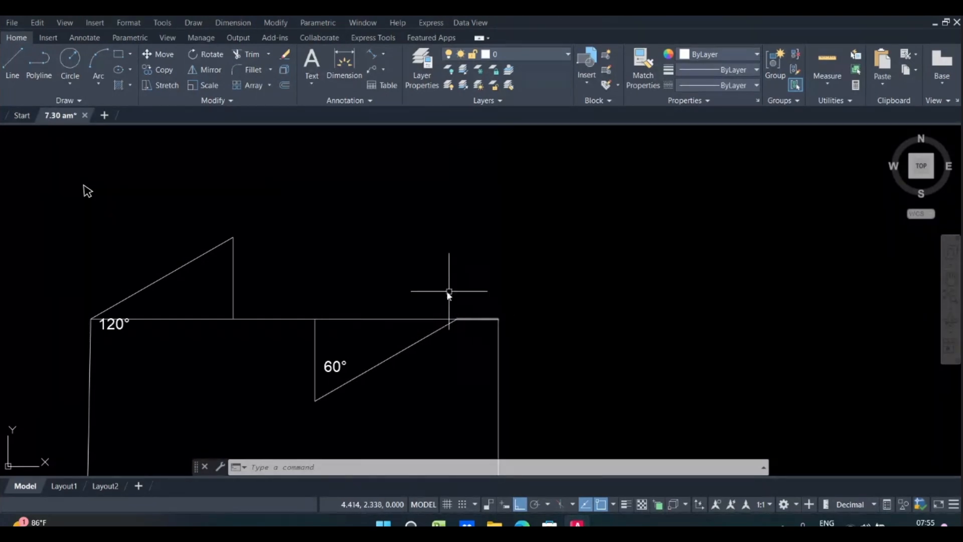
{"action": "left_click", "coordinate": [417, 319]}
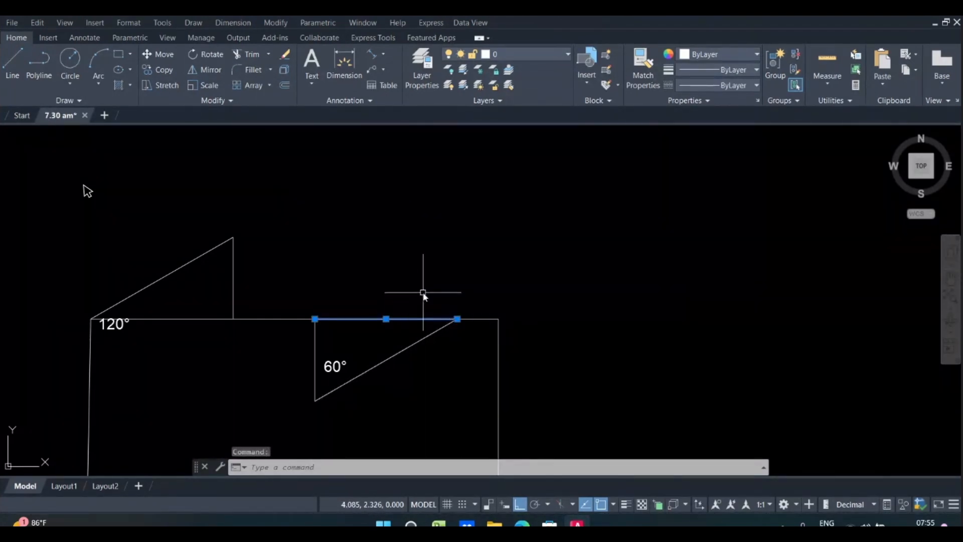
{"action": "key", "text": "Delete"}
Step: Draw a short horizontal line from the notch's lower corner towards the right, and erase it again
{"action": "middle_click_drag", "start_coordinate": [370, 333], "coordinate": [565, 305]}
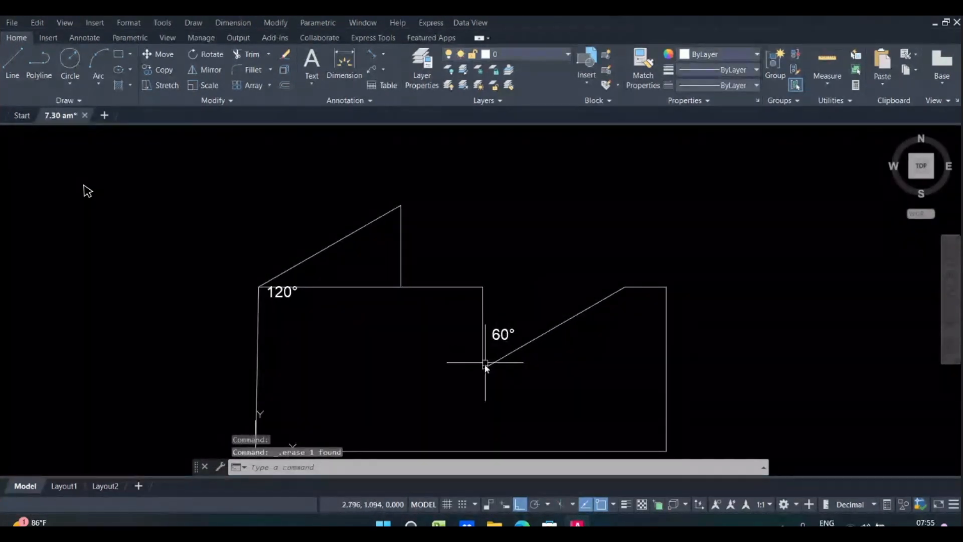
{"action": "scroll", "coordinate": [480, 369], "scroll_direction": "up", "scroll_amount": 4}
{"action": "type", "text": "l"}
{"action": "key", "text": "Return"}
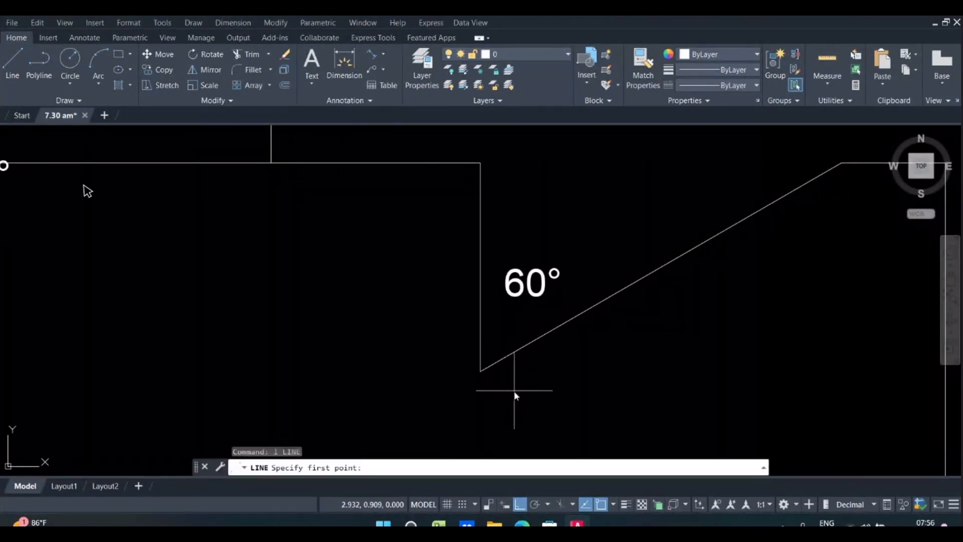
{"action": "left_click", "coordinate": [481, 371]}
{"action": "left_click", "coordinate": [574, 371]}
{"action": "key", "text": "Return"}
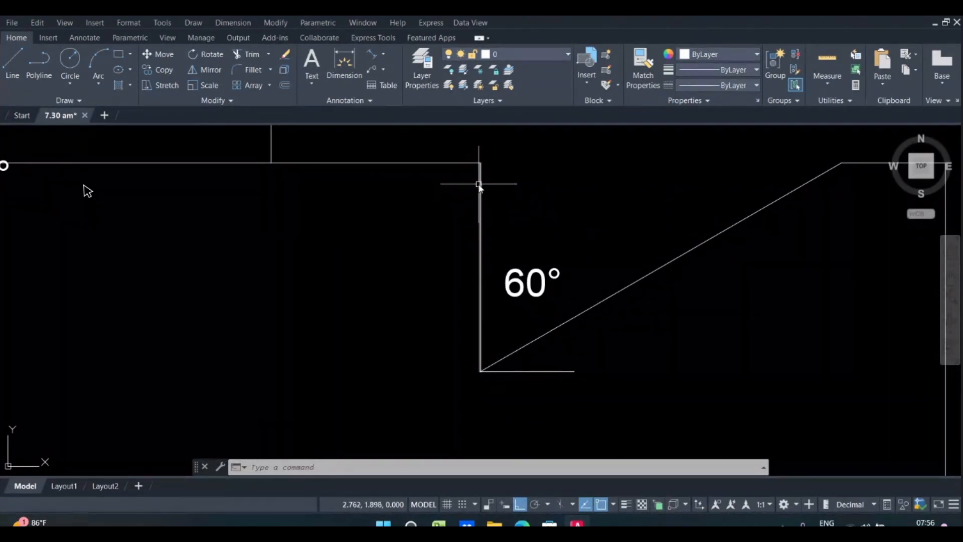
{"action": "left_click", "coordinate": [531, 371]}
{"action": "key", "text": "Delete"}
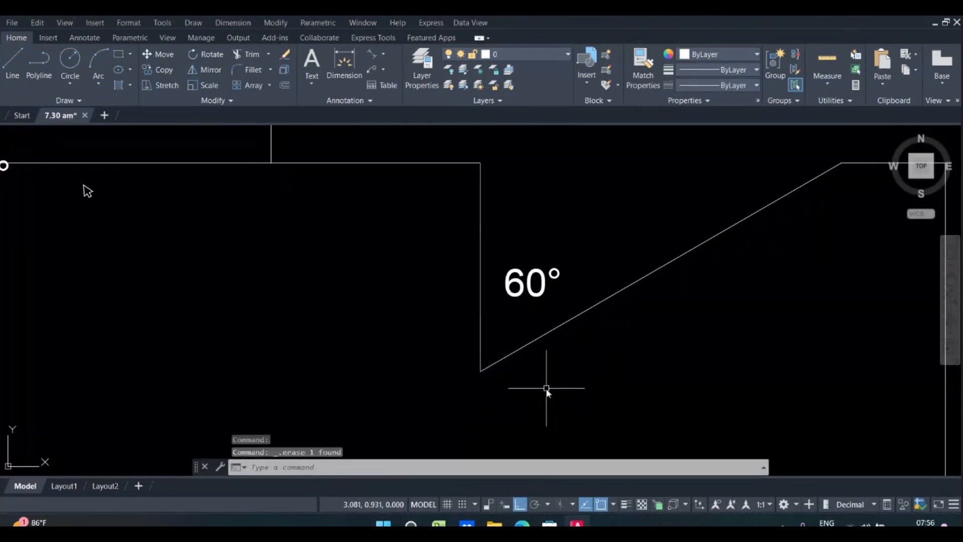
Step: Draw a short horizontal line rightwards from the upper end of the notch's vertical edge, and erase it again
{"action": "type", "text": "1"}
{"action": "key", "text": "Return"}
{"action": "middle_click_drag", "start_coordinate": [512, 355], "coordinate": [499, 441]}
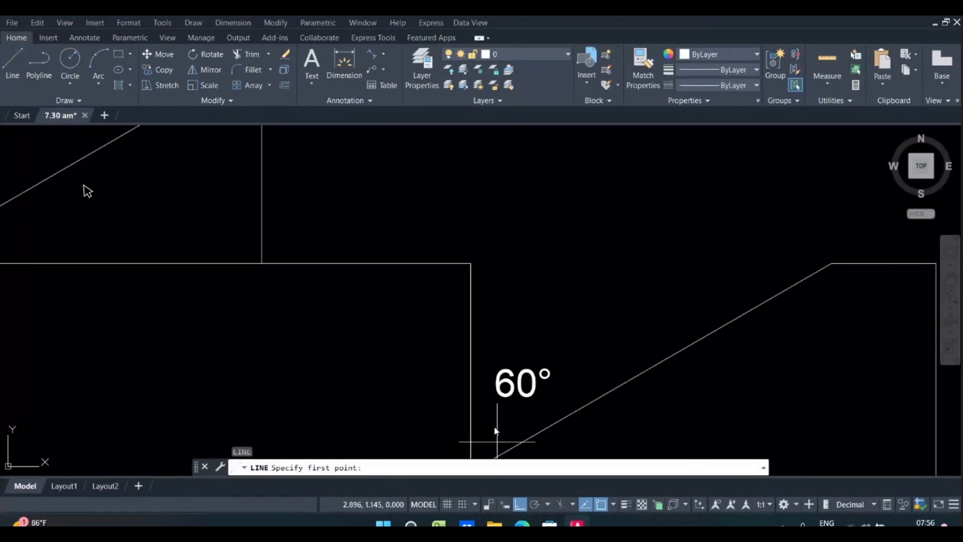
{"action": "left_click", "coordinate": [472, 263]}
{"action": "left_click", "coordinate": [546, 273]}
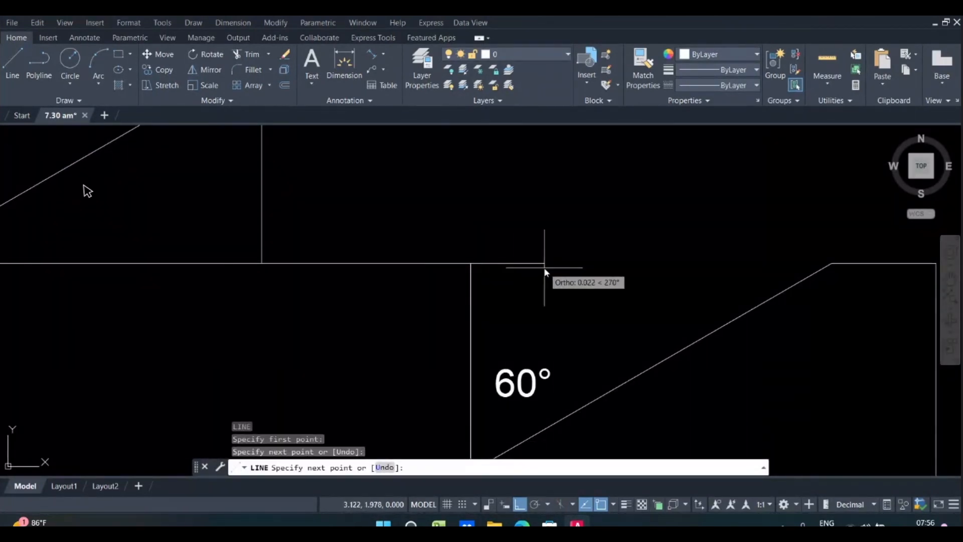
{"action": "key", "text": "Escape"}
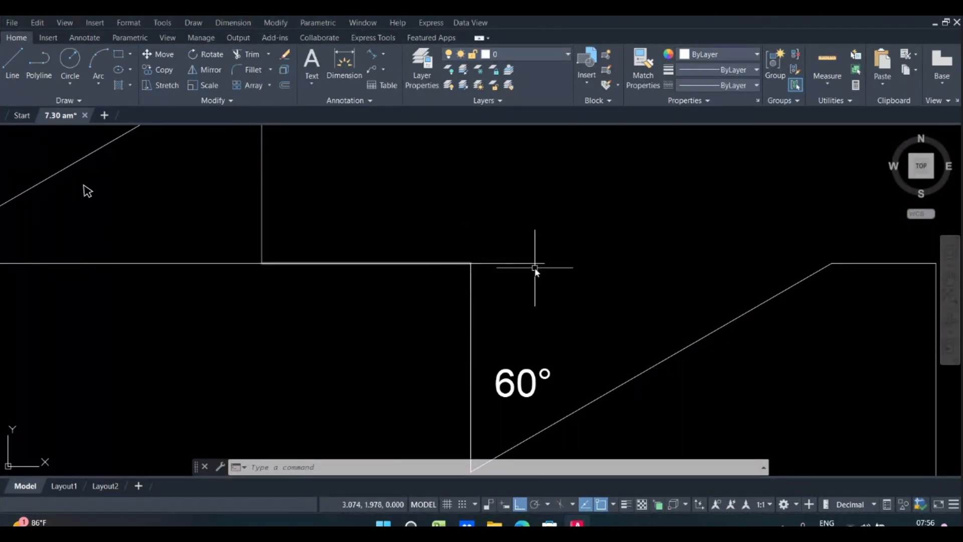
{"action": "key", "text": "Delete"}
Step: Draw a short horizontal reference line from the tip of the figure's peak towards the right
{"action": "scroll", "coordinate": [516, 273], "scroll_direction": "down", "scroll_amount": 3}
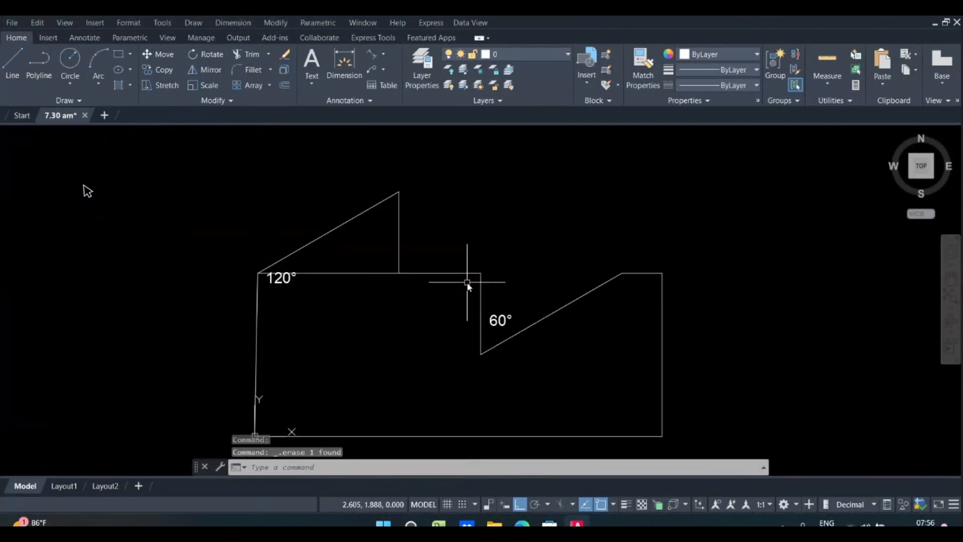
{"action": "middle_click_drag", "start_coordinate": [469, 280], "coordinate": [547, 316]}
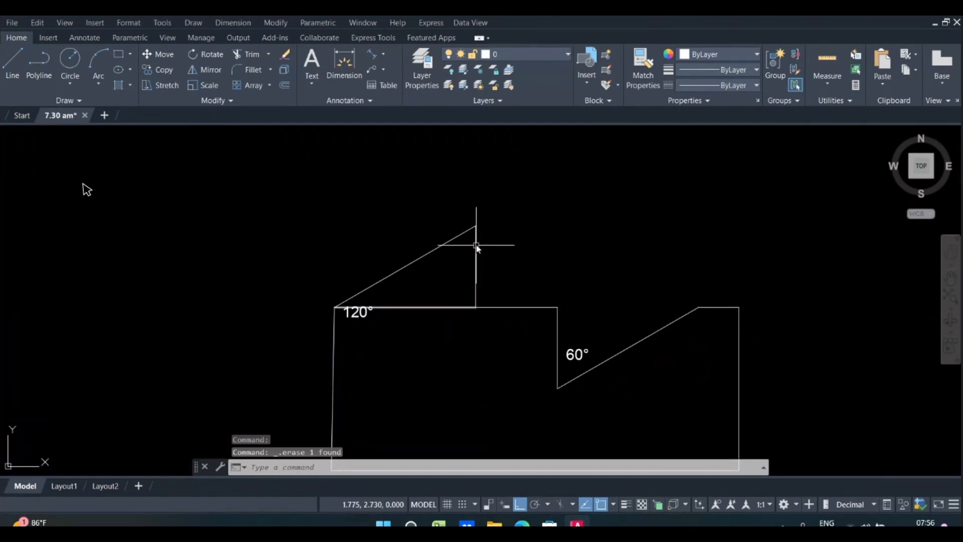
{"action": "scroll", "coordinate": [491, 313], "scroll_direction": "up", "scroll_amount": 2}
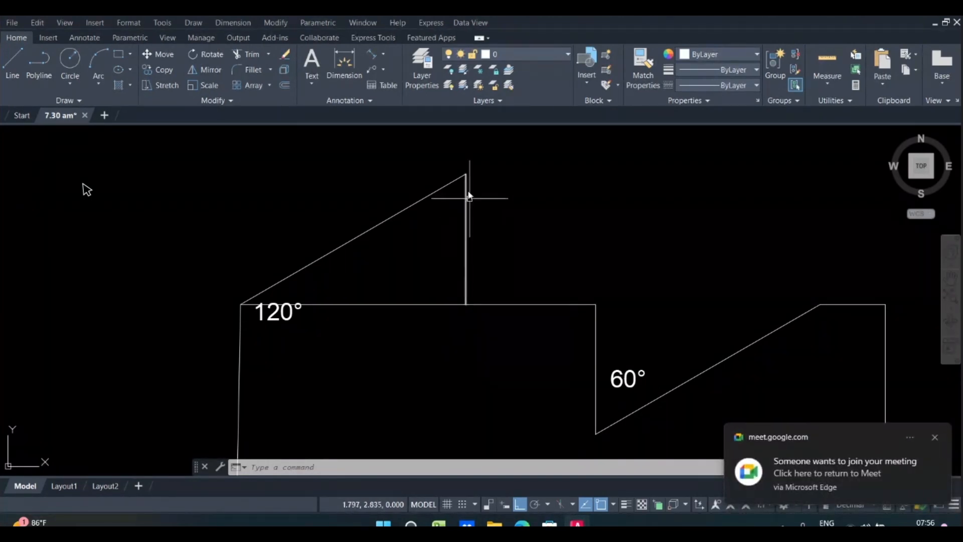
{"action": "middle_click_drag", "start_coordinate": [466, 175], "coordinate": [525, 274]}
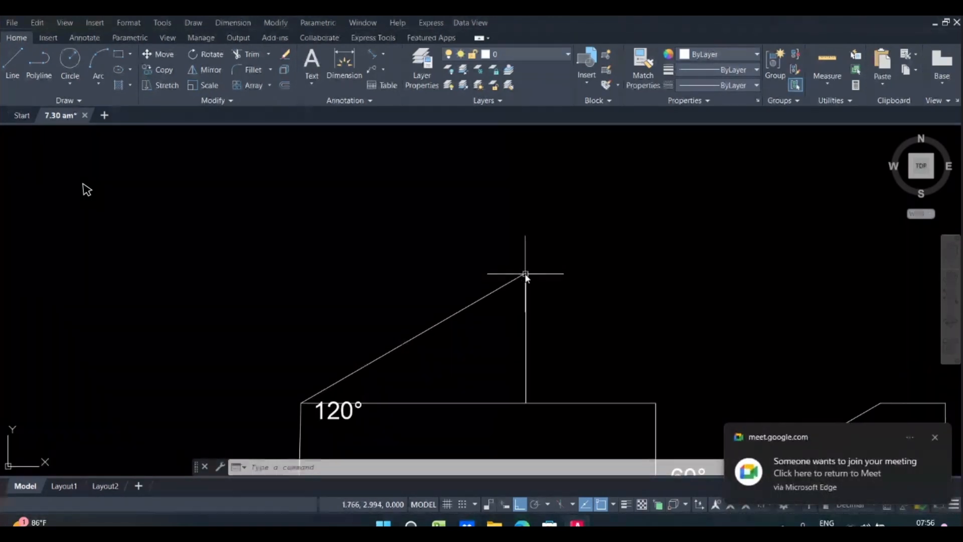
{"action": "type", "text": "l"}
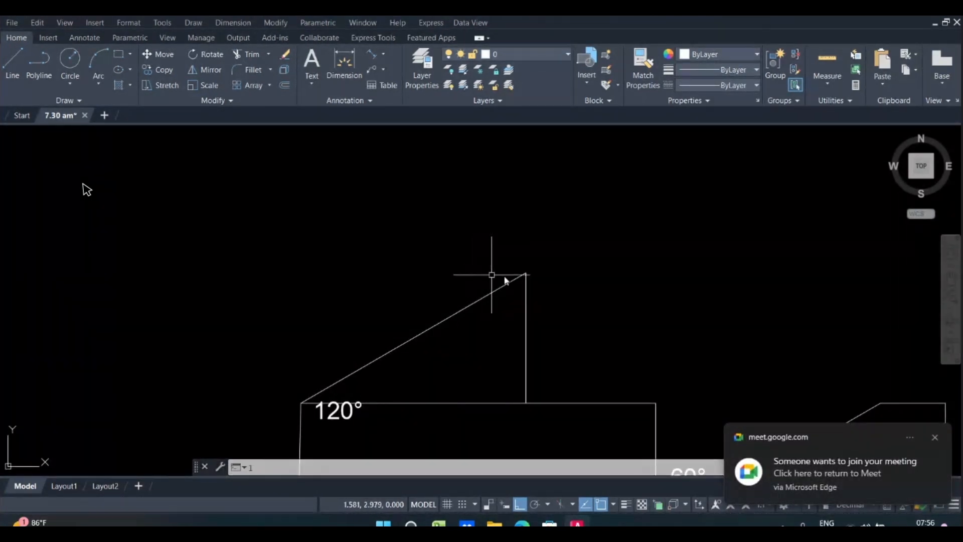
{"action": "key", "text": "Return"}
{"action": "left_click", "coordinate": [526, 273]}
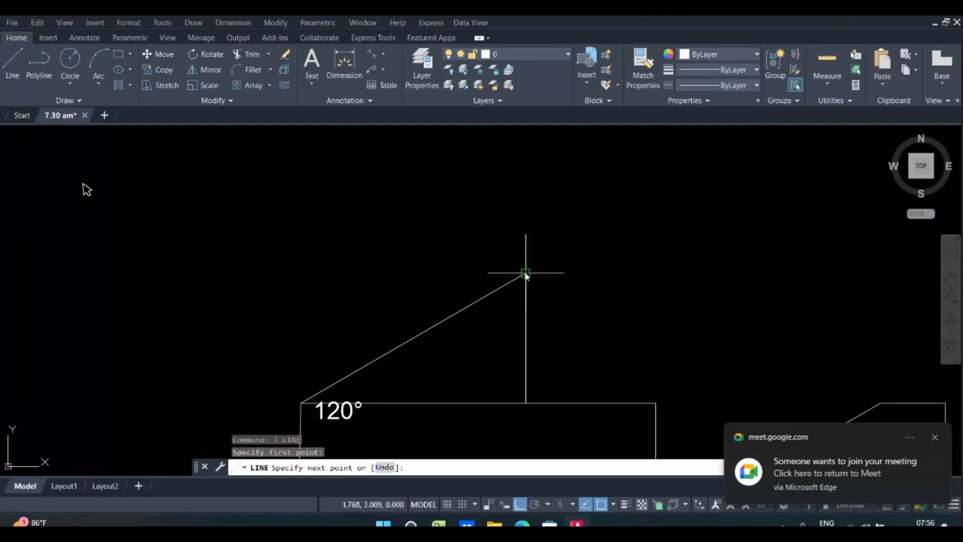
{"action": "left_click", "coordinate": [606, 272]}
{"action": "key", "text": "Return"}
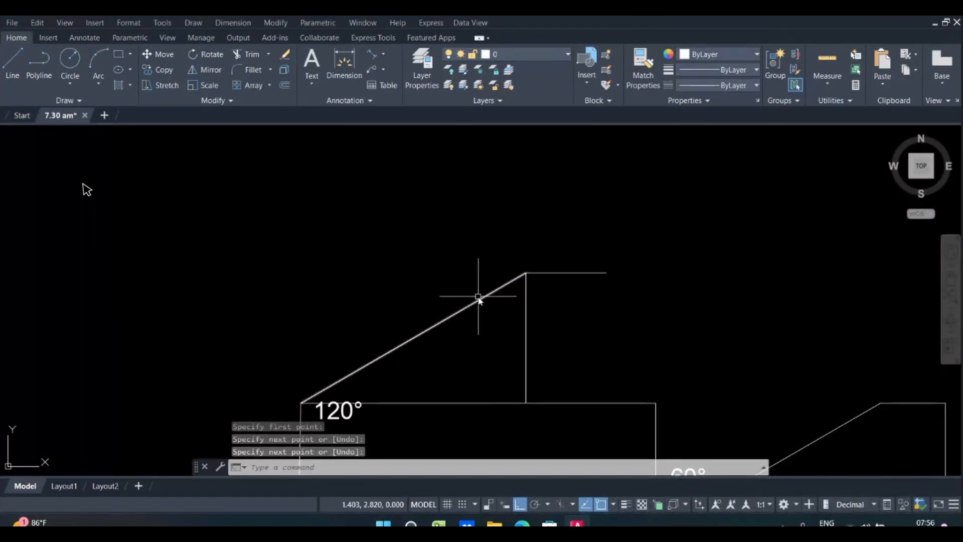
Step: Draw a second short horizontal reference line from the peak's tip towards the left, above the sloping edge
{"action": "key", "text": "Return"}
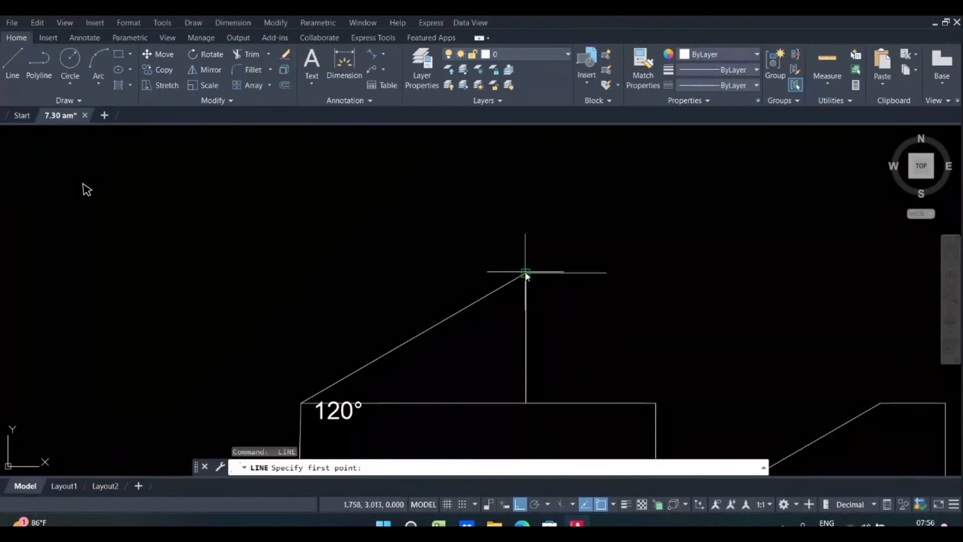
{"action": "left_click", "coordinate": [526, 274]}
{"action": "left_click", "coordinate": [464, 272]}
{"action": "key", "text": "Return"}
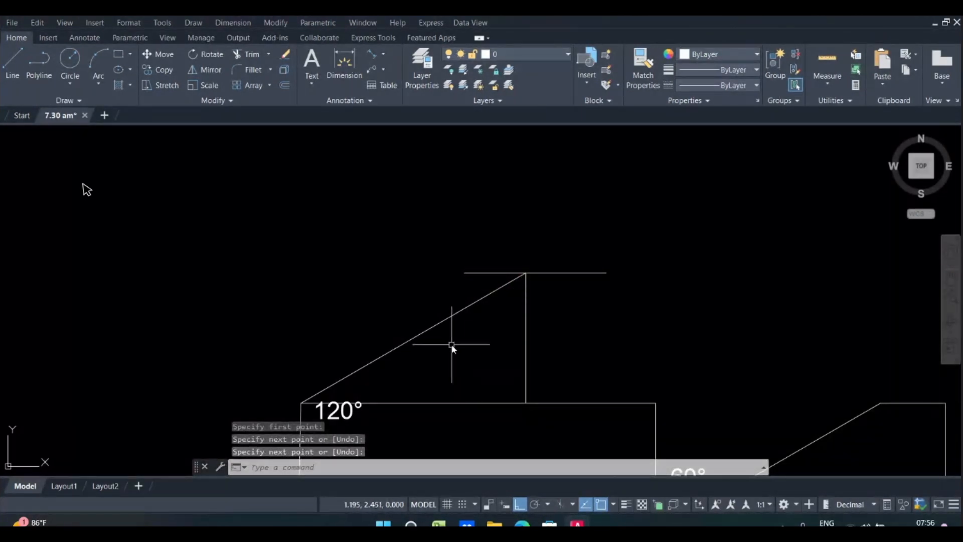
Step: Delete both short horizontal reference lines at the tip of the peak
{"action": "middle_click_drag", "start_coordinate": [452, 344], "coordinate": [465, 299]}
{"action": "scroll", "coordinate": [368, 357], "scroll_direction": "up", "scroll_amount": 2}
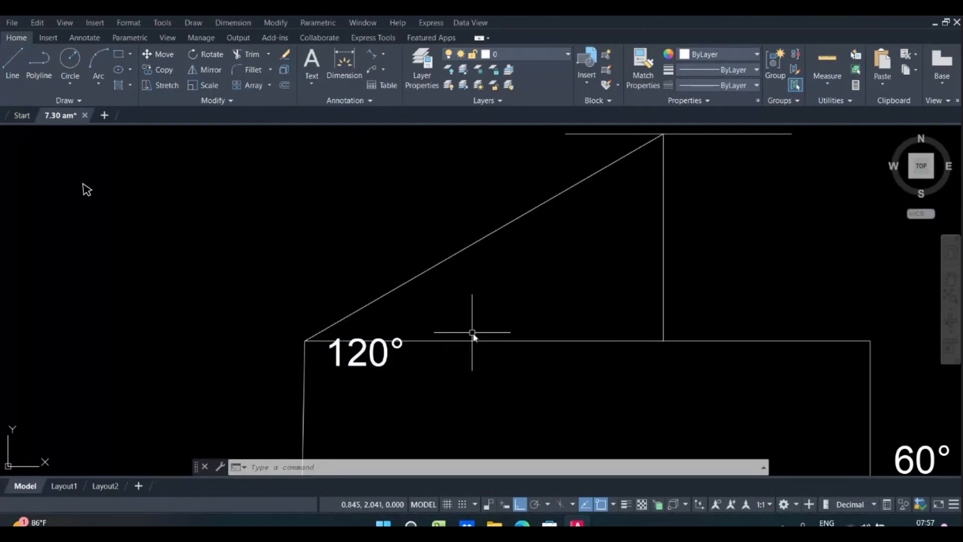
{"action": "middle_click_drag", "start_coordinate": [417, 331], "coordinate": [411, 358]}
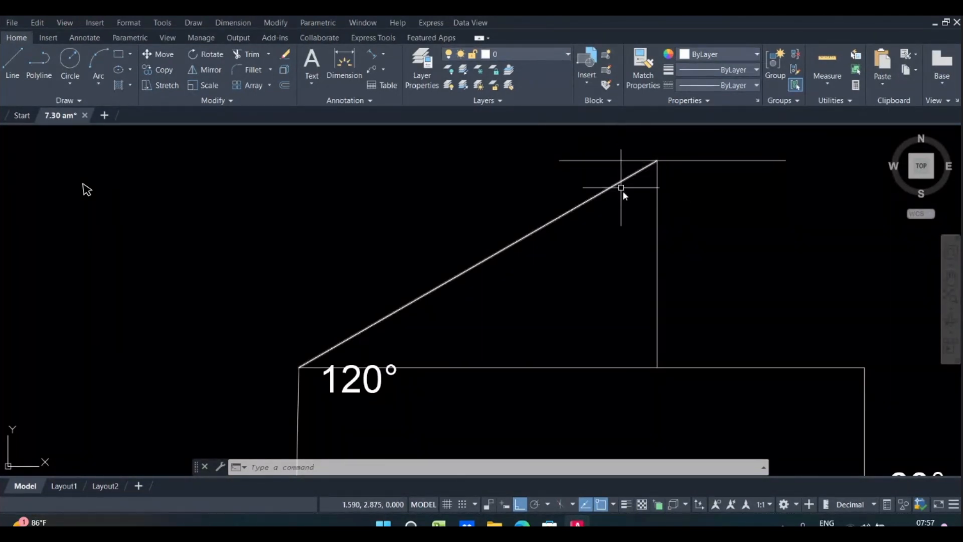
{"action": "middle_click_drag", "start_coordinate": [623, 189], "coordinate": [599, 318]}
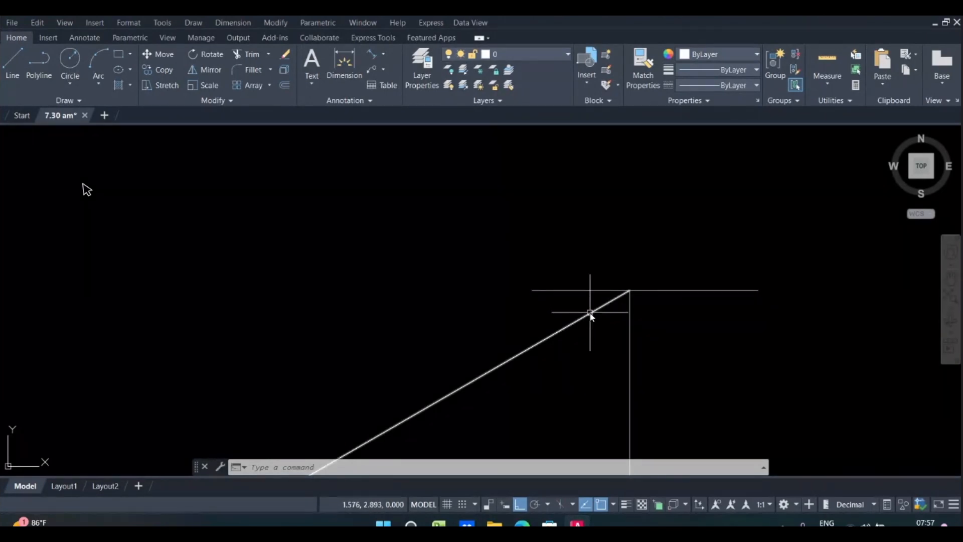
{"action": "scroll", "coordinate": [590, 313], "scroll_direction": "down", "scroll_amount": 2}
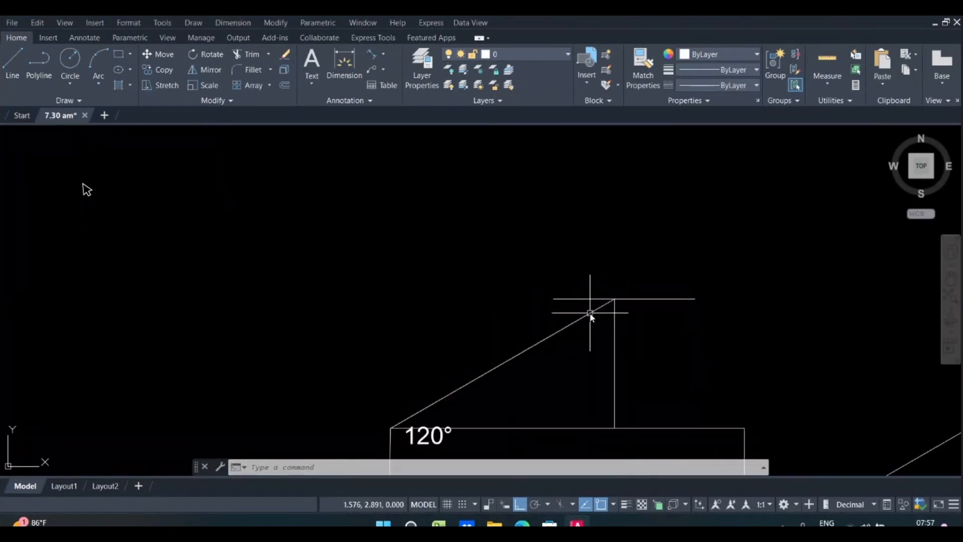
{"action": "left_click", "coordinate": [650, 299]}
{"action": "left_click", "coordinate": [585, 299]}
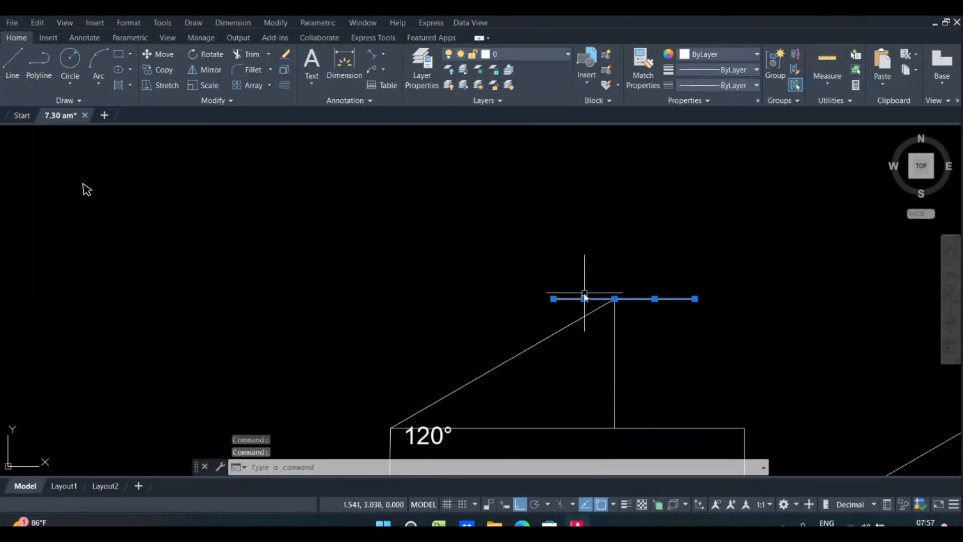
{"action": "mouse_move", "coordinate": [584, 296]}
{"action": "middle_mouse_down"}
{"action": "mouse_move", "coordinate": [565, 273]}
{"action": "mouse_move", "coordinate": [567, 203]}
{"action": "middle_mouse_up"}
{"action": "key", "text": "Delete"}
Step: Delete the 120° label together with the horizontal line under the peak, and the 60° label in the notch
{"action": "scroll", "coordinate": [592, 229], "scroll_direction": "down", "scroll_amount": 2}
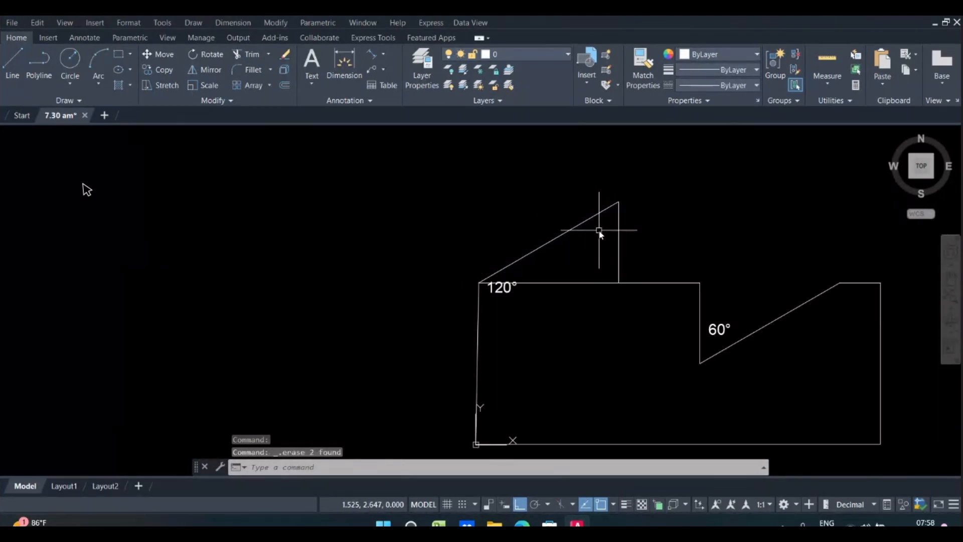
{"action": "scroll", "coordinate": [542, 276], "scroll_direction": "up", "scroll_amount": 2}
{"action": "left_click", "coordinate": [527, 271]}
{"action": "left_click", "coordinate": [484, 311]}
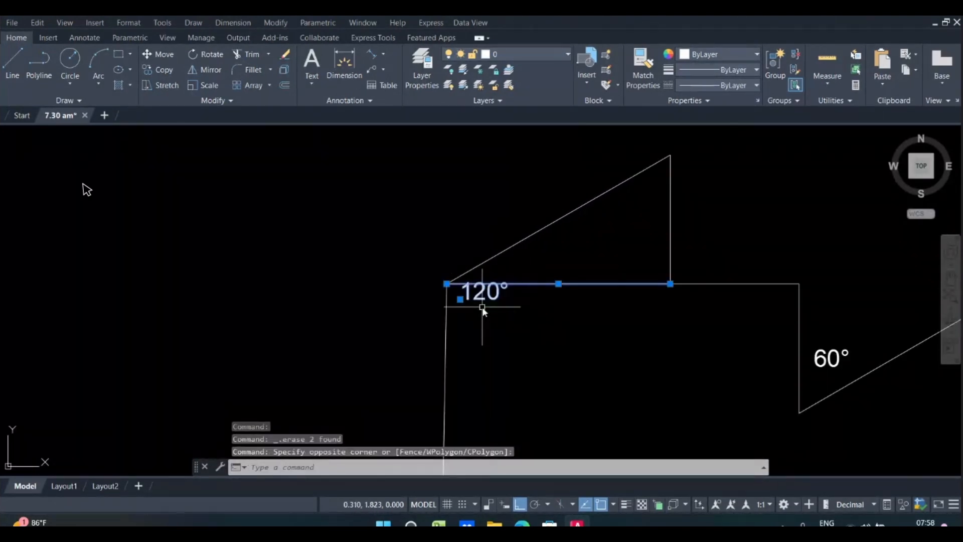
{"action": "key", "text": "Delete"}
{"action": "middle_click_drag", "start_coordinate": [609, 316], "coordinate": [412, 264]}
{"action": "left_click", "coordinate": [634, 307]}
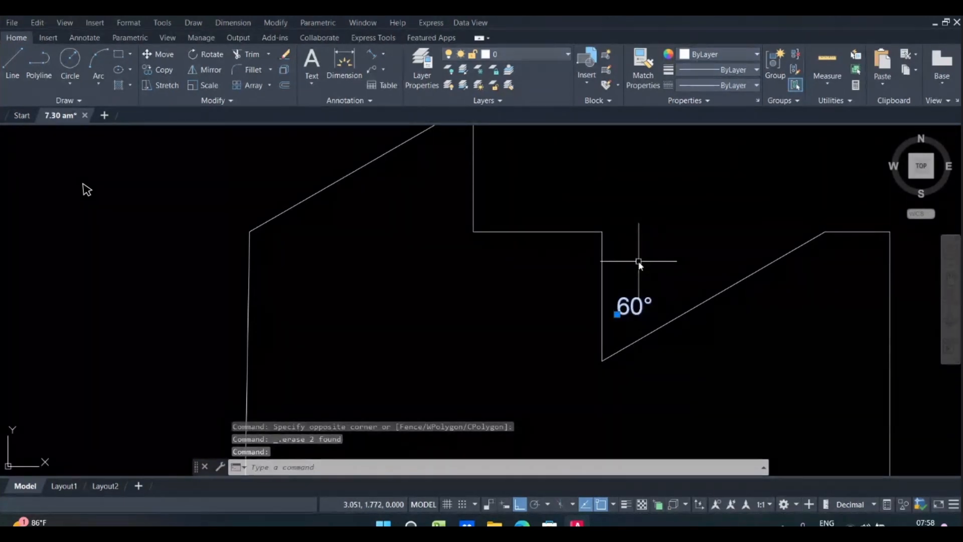
{"action": "key", "text": "Delete"}
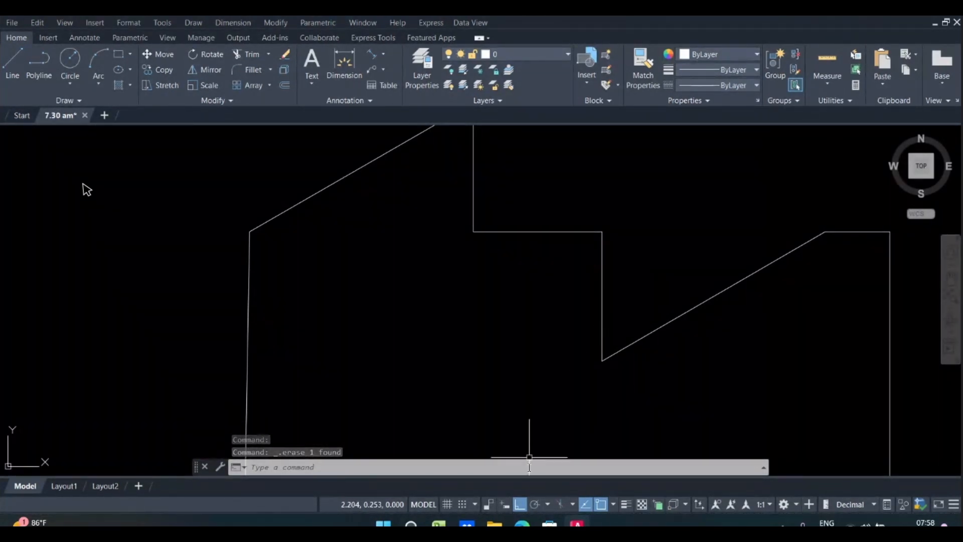
Step: Switch to the AutoCAD Mechanical Book PDF in the browser, showing the dimensioned exercise figures
{"action": "mouse_move", "coordinate": [522, 524]}
{"action": "left_click", "coordinate": [500, 491]}
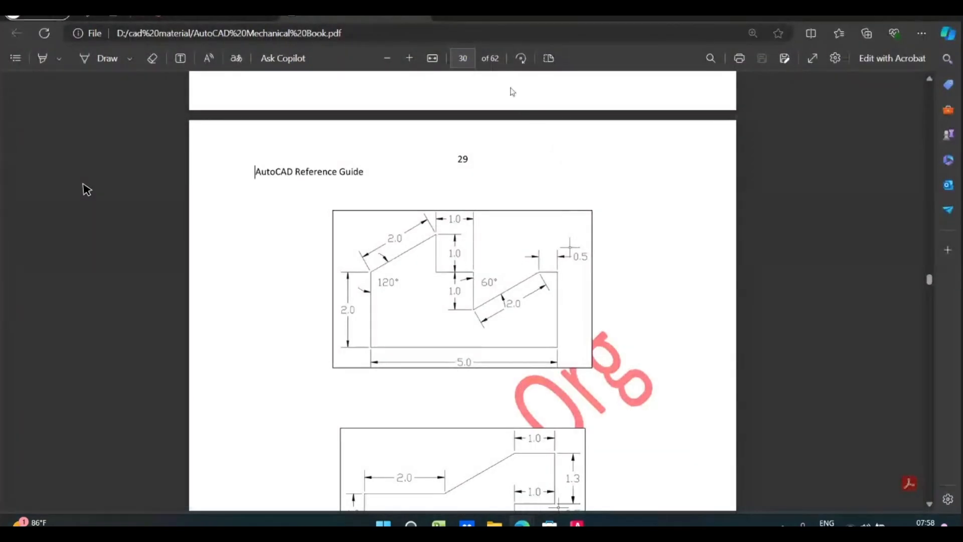